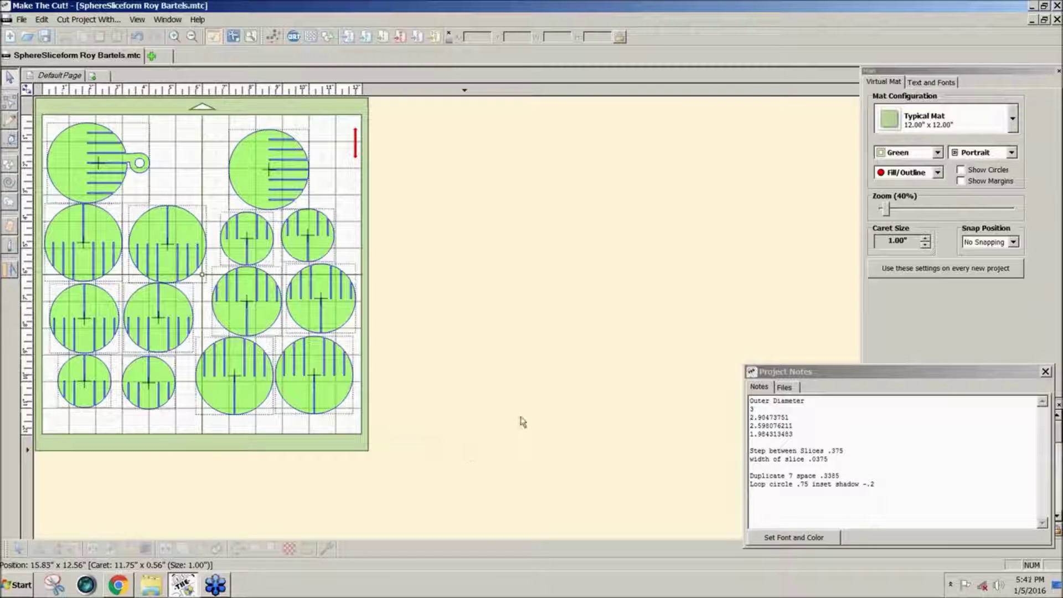
# - At 50% zoom, move all circles except the leftmost column off the mat to the right
pyautogui.click(886, 213)
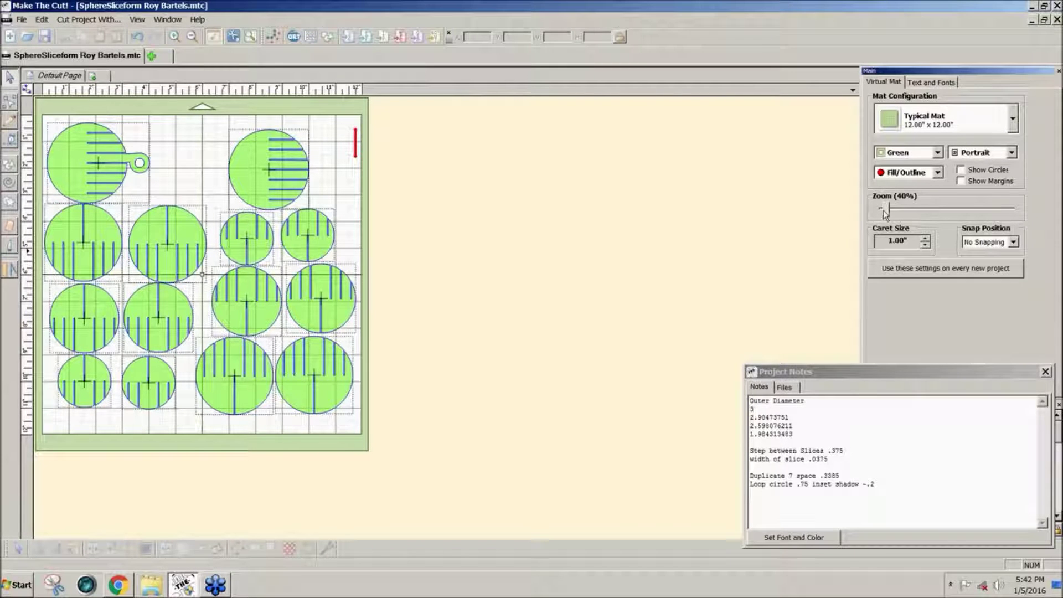
pyautogui.moveTo(885, 209); pyautogui.dragTo(890, 209)
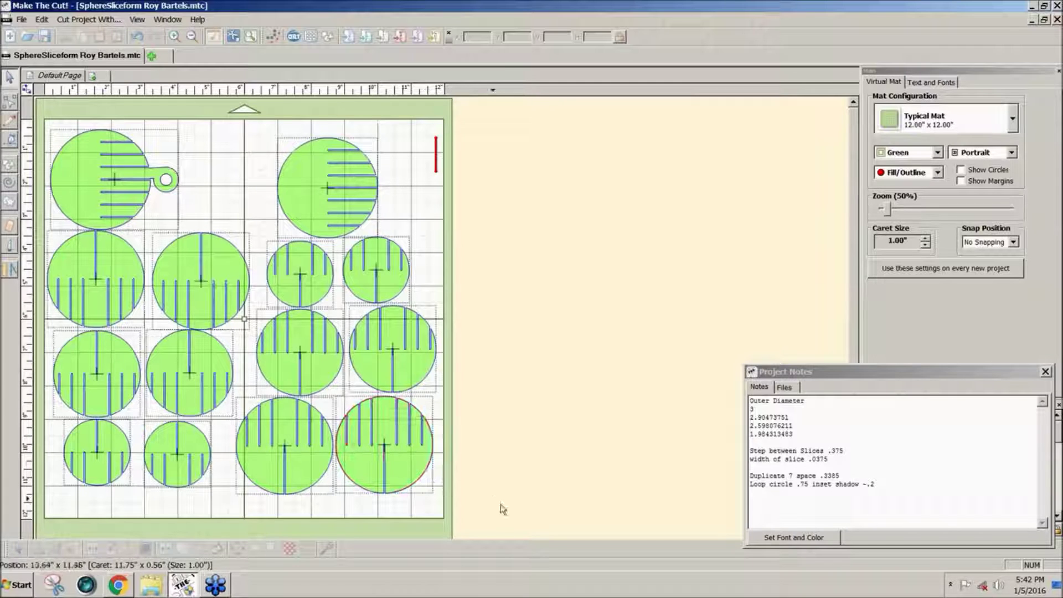
pyautogui.moveTo(508, 506); pyautogui.dragTo(150, 118)
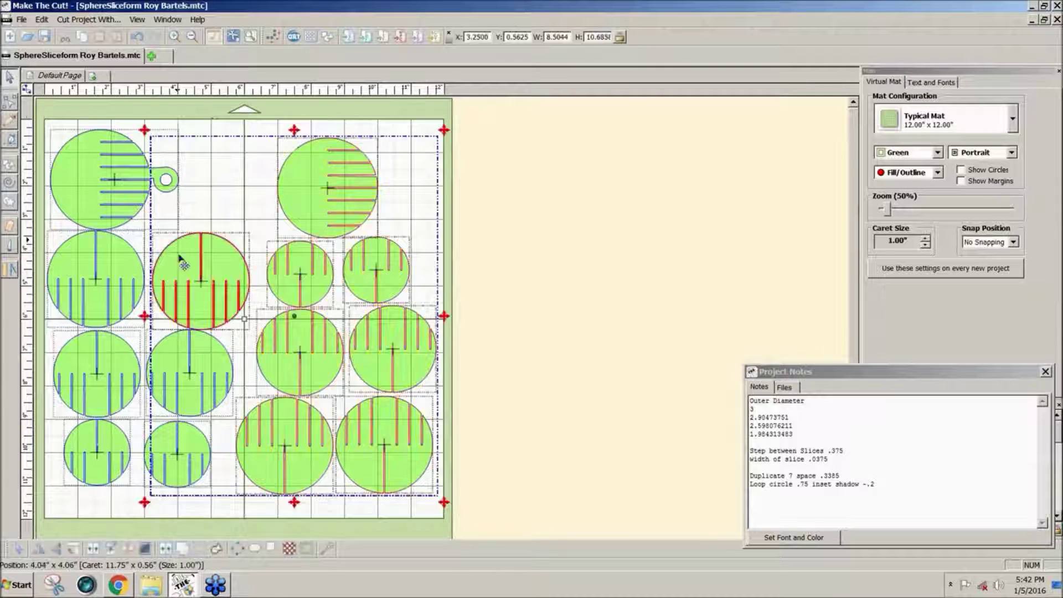
pyautogui.moveTo(487, 511); pyautogui.dragTo(139, 114)
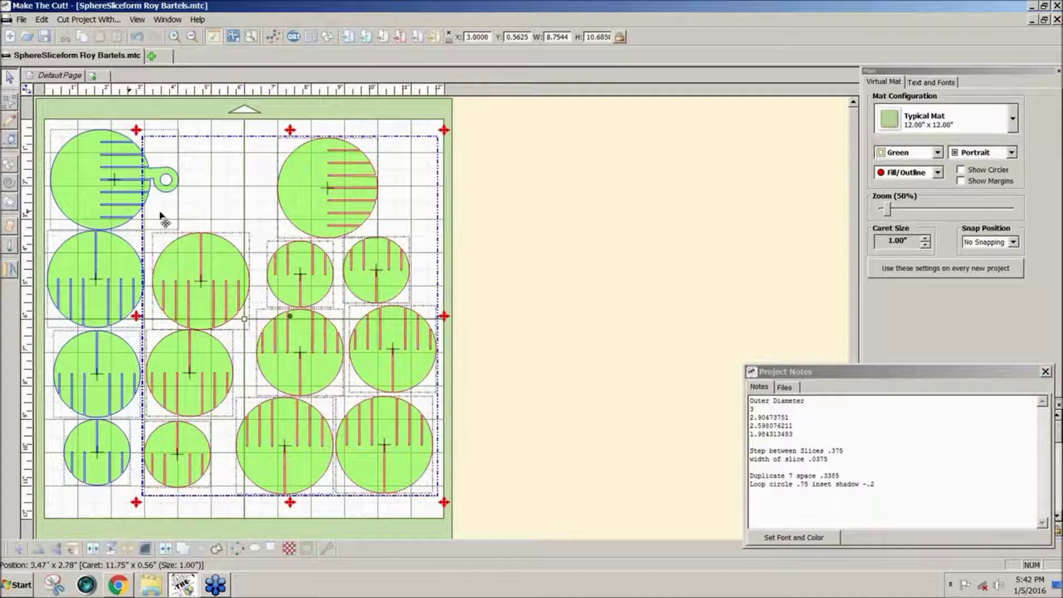
pyautogui.moveTo(160, 216); pyautogui.dragTo(688, 270)
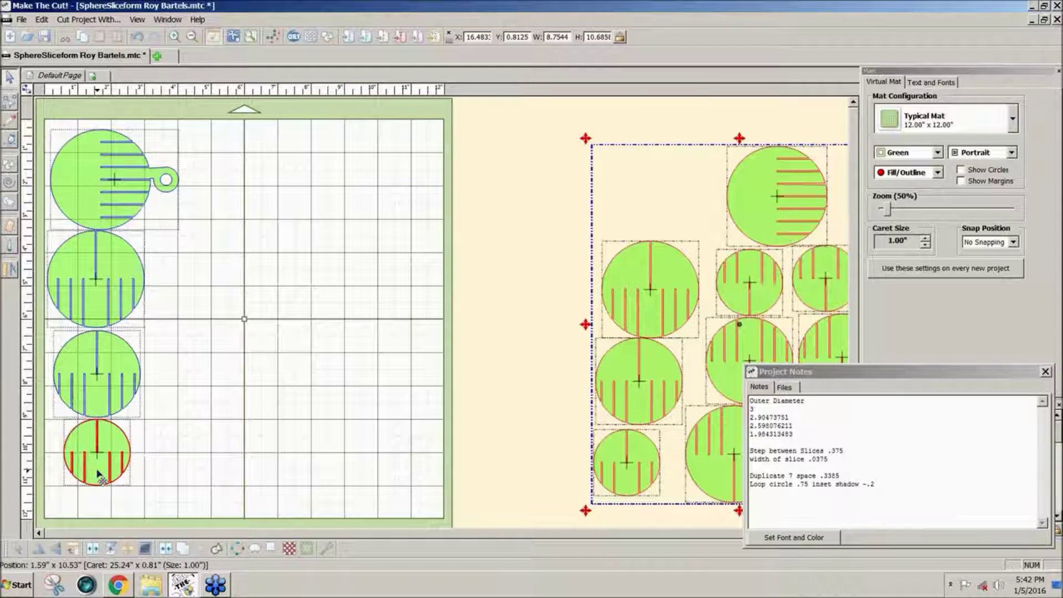
pyautogui.moveTo(101, 474); pyautogui.dragTo(104, 482)
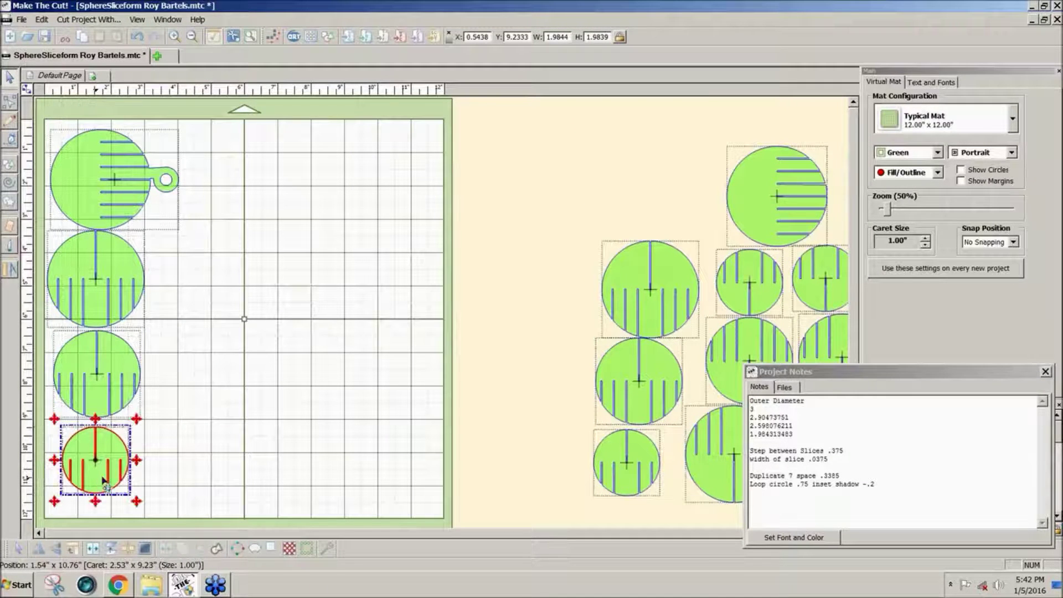
pyautogui.click(180, 460)
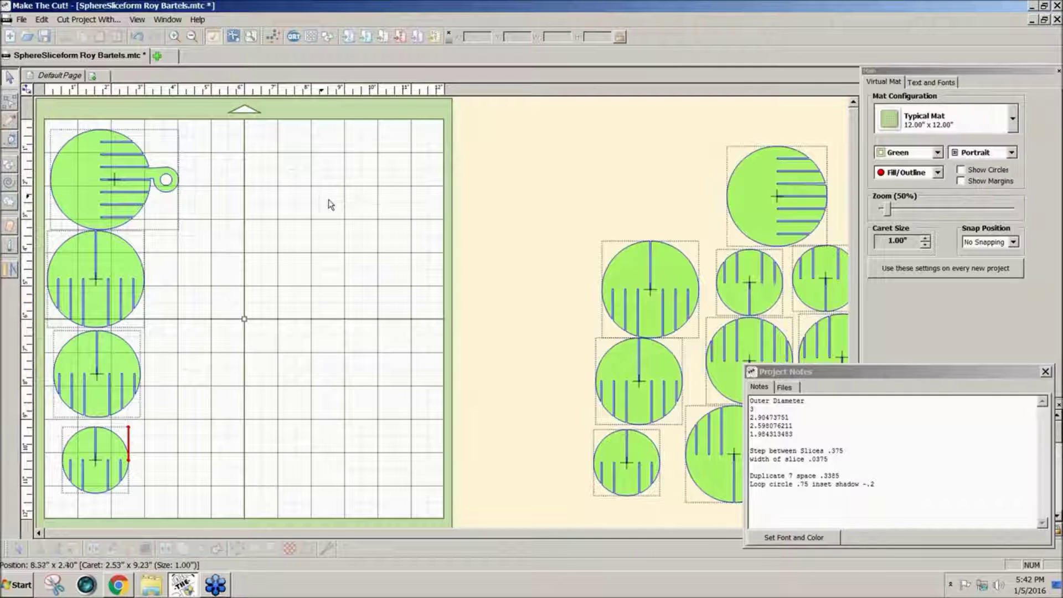
# - Drag the Project Notes window up and left so the Layers panel shows
pyautogui.moveTo(797, 370); pyautogui.dragTo(713, 344)
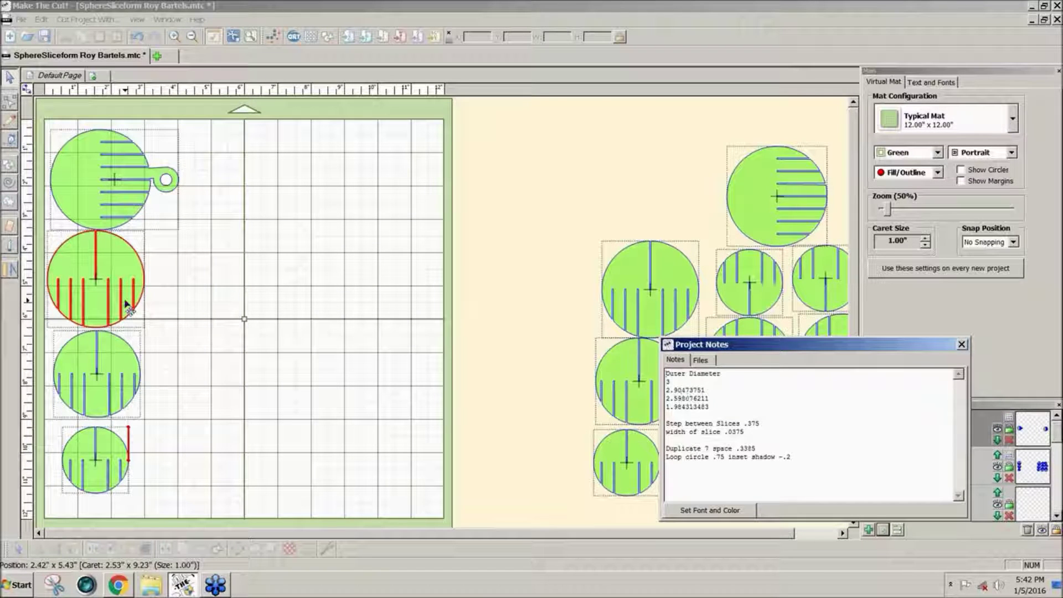
pyautogui.click(320, 271)
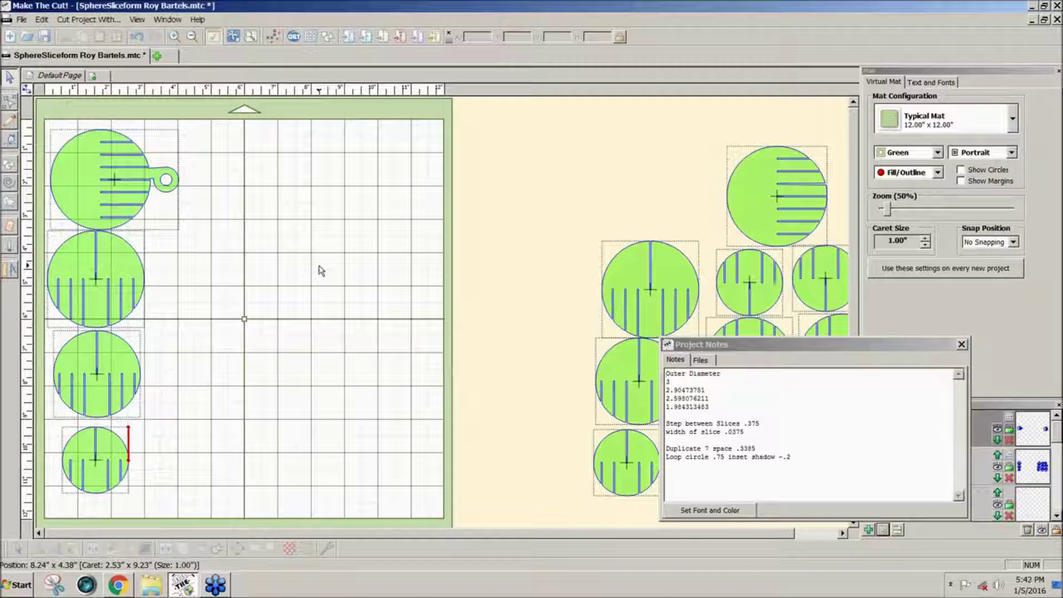
# - Add a new layer holding a 1 x 1 inch Square (Polygons) from Basic Shapes
pyautogui.moveTo(881, 353); pyautogui.dragTo(687, 363)
pyautogui.click(868, 532)
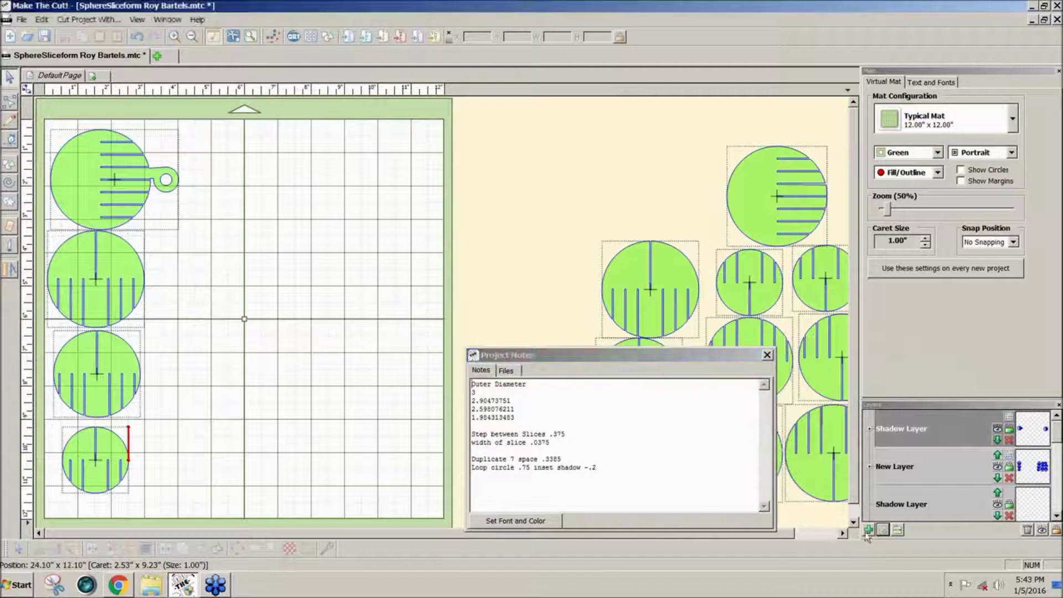
pyautogui.click(868, 531)
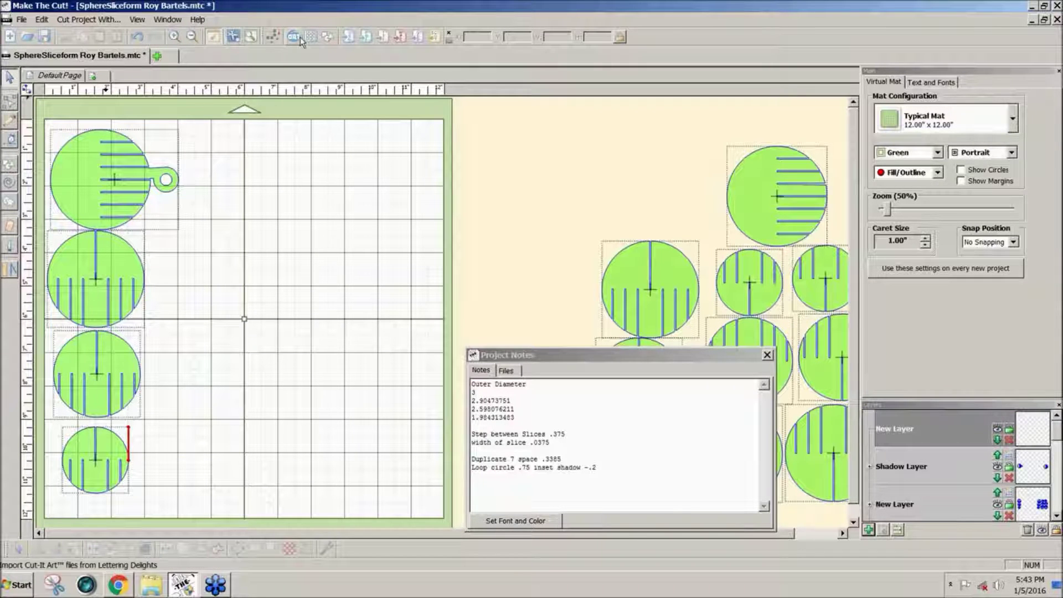
pyautogui.click(328, 37)
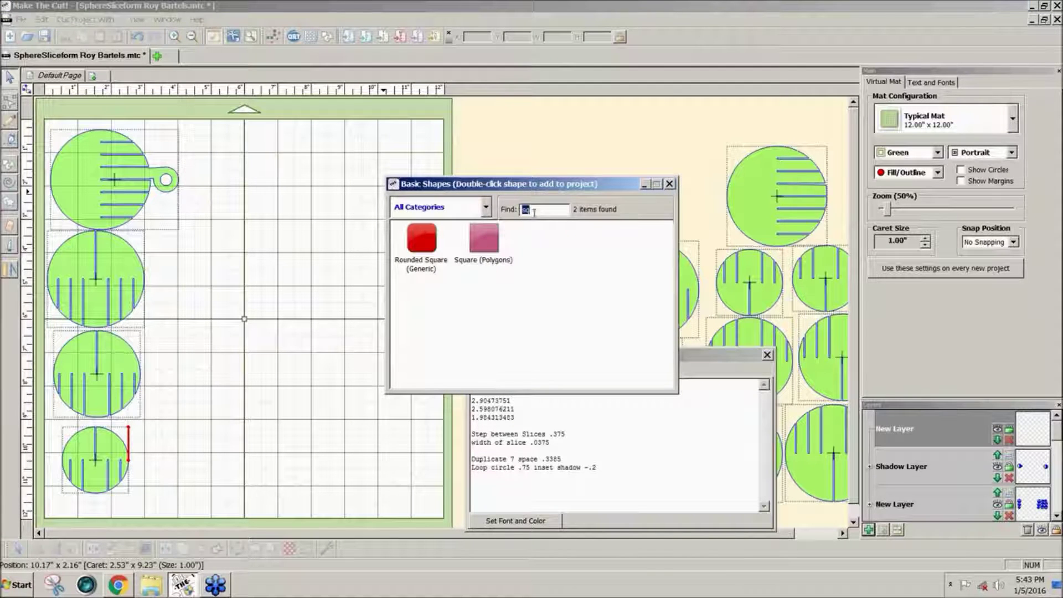
pyautogui.doubleClick(492, 239)
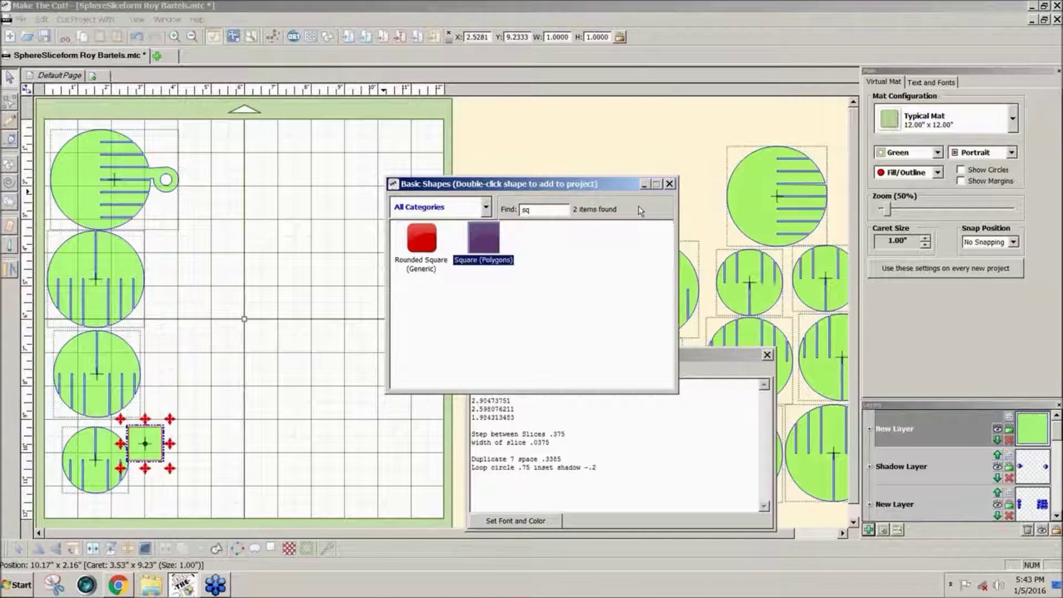
pyautogui.click(670, 184)
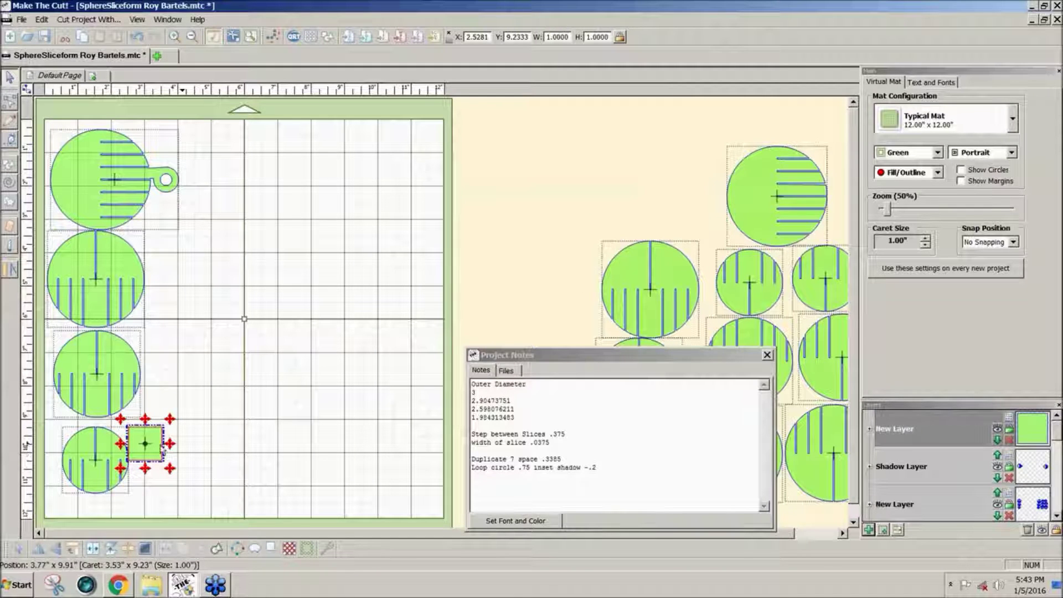
# - Move the square to the mat's top and, with aspect ratio unlocked, set its width to .0375
pyautogui.moveTo(153, 448); pyautogui.dragTo(237, 157)
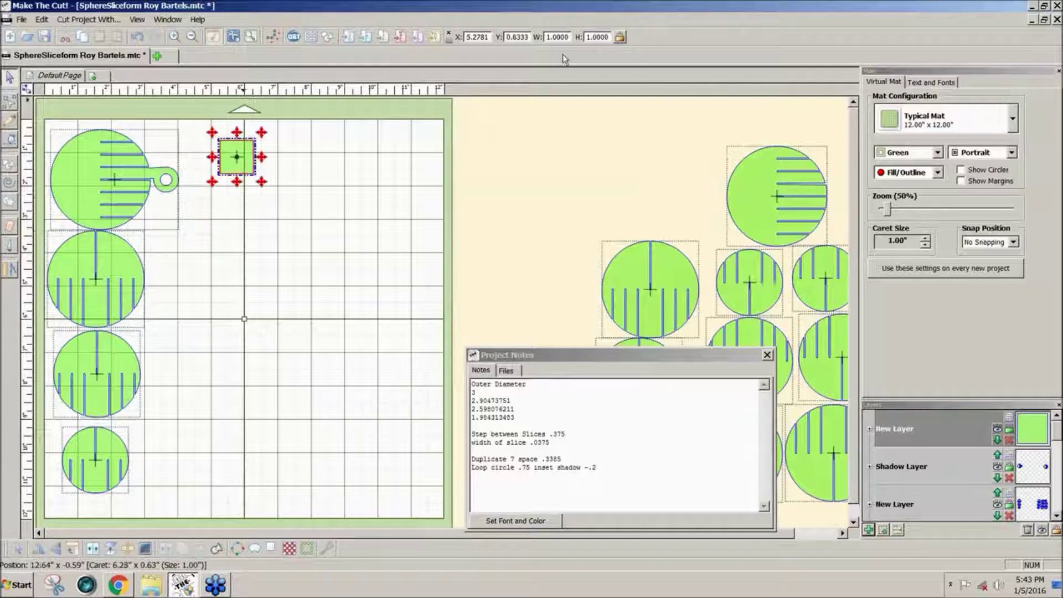
pyautogui.click(620, 38)
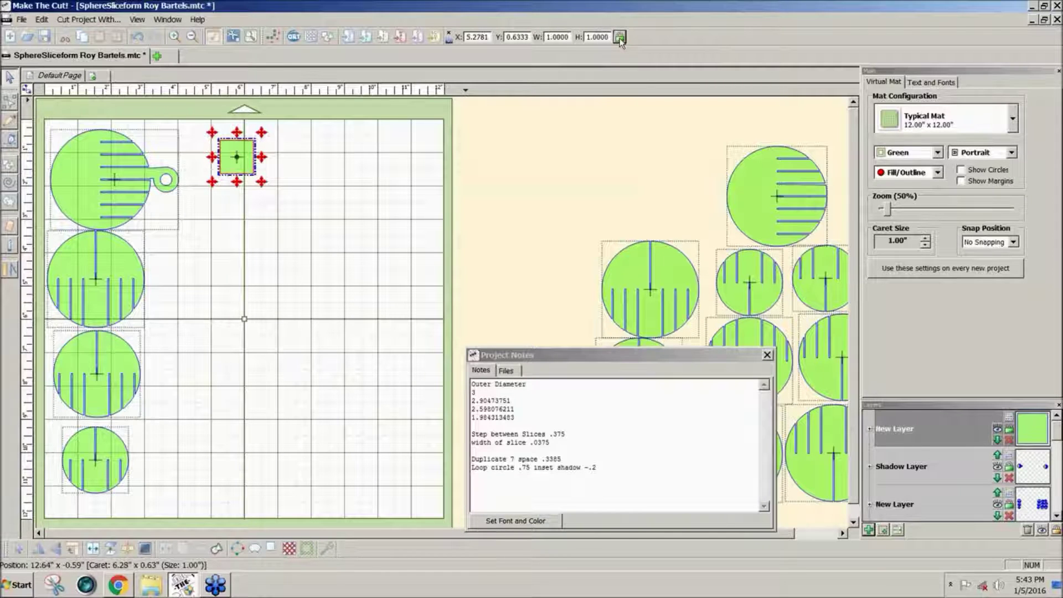
pyautogui.click(251, 180)
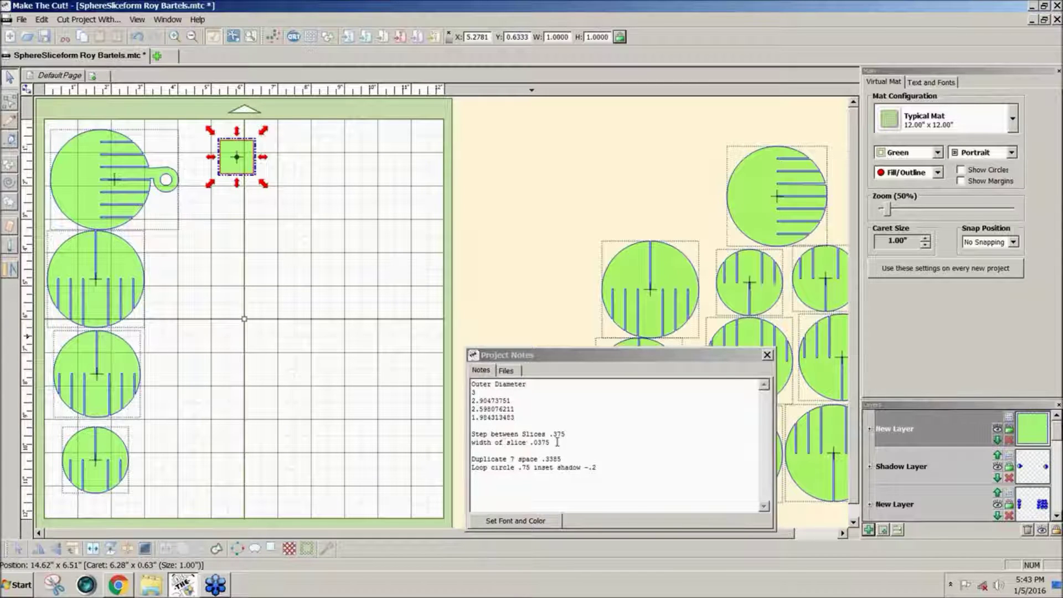
pyautogui.moveTo(558, 442); pyautogui.dragTo(531, 444)
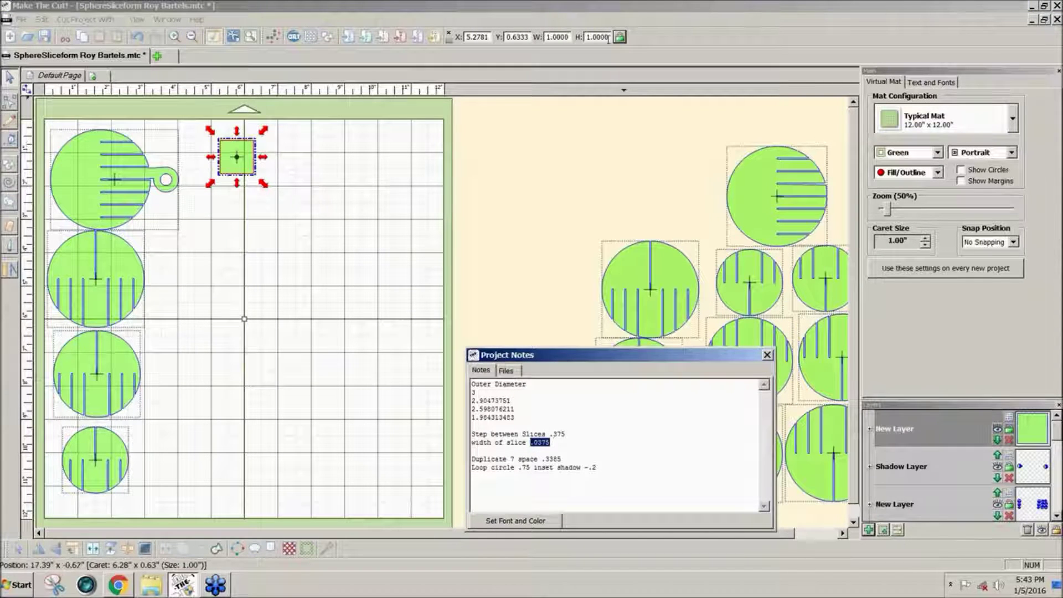
pyautogui.click(566, 37)
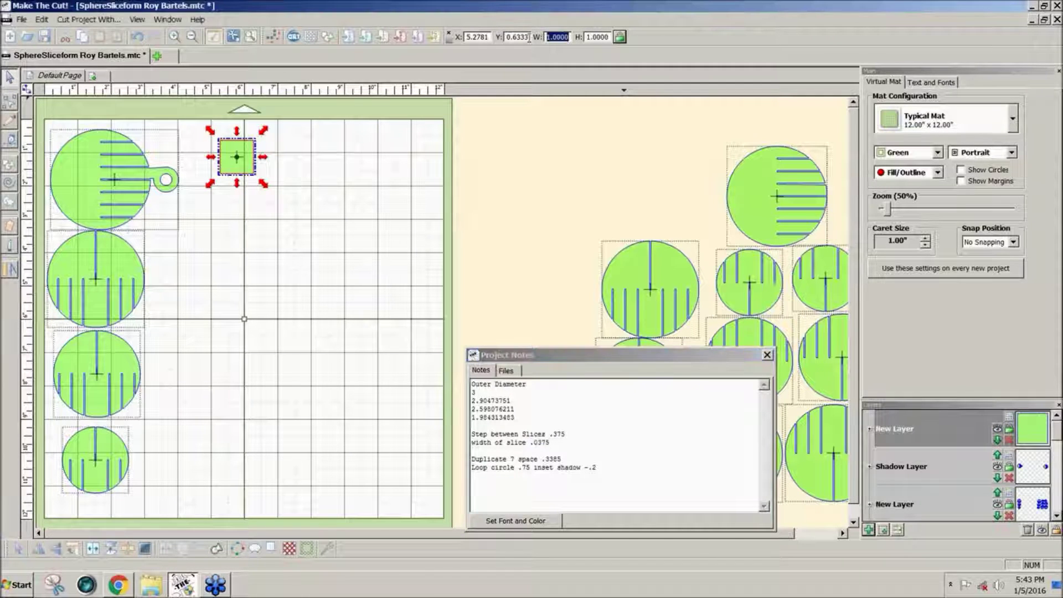
pyautogui.write('.0375')
pyautogui.press('Return')
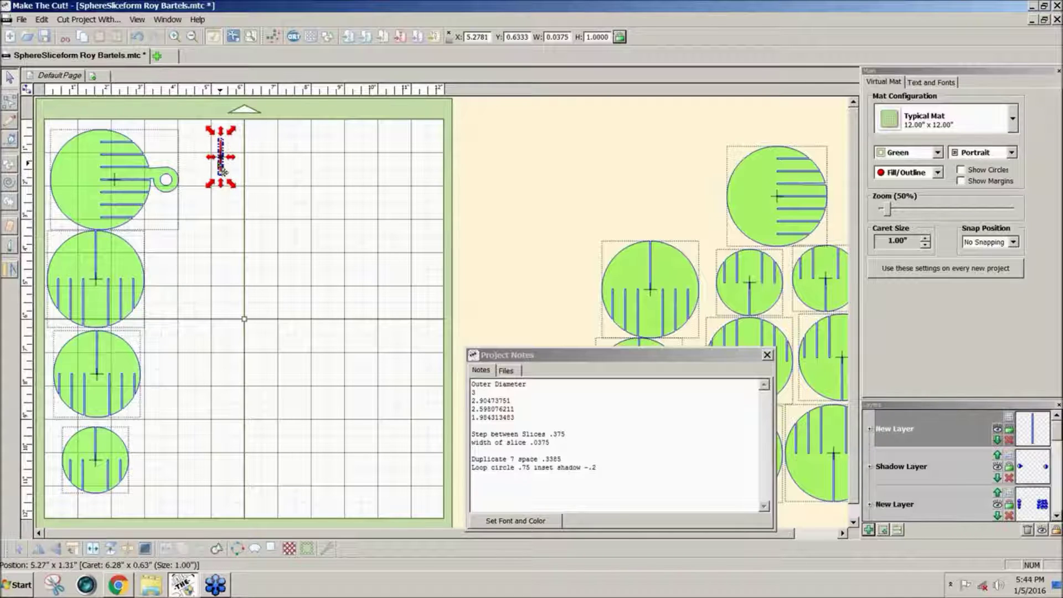
pyautogui.moveTo(222, 171); pyautogui.dragTo(186, 180)
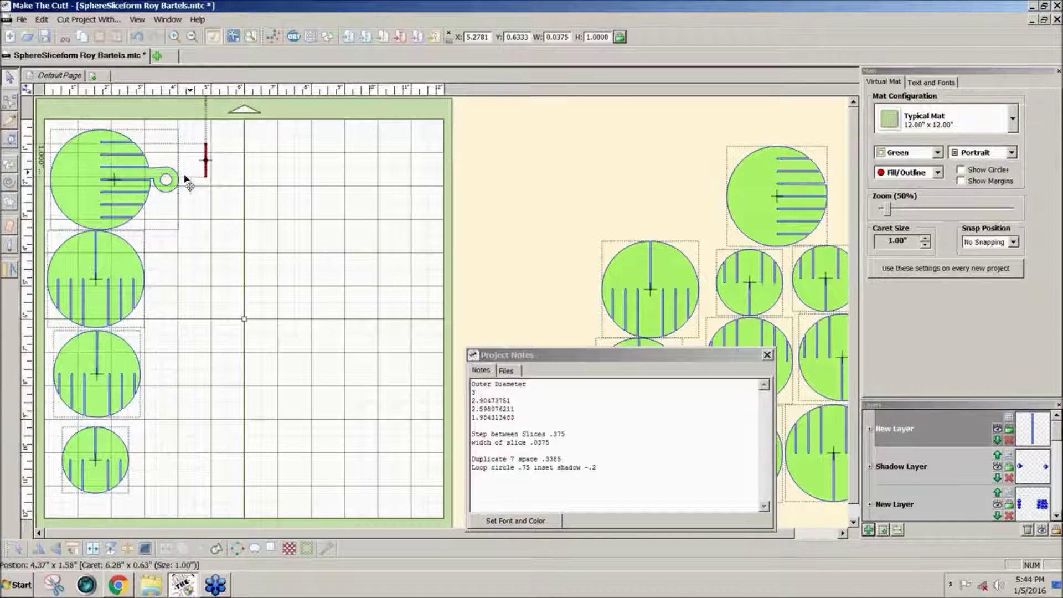
# - Rotate the hanger circle three quarter turns so its loop points up, and shift it right
pyautogui.click(111, 178)
pyautogui.click(74, 552)
pyautogui.click(74, 551)
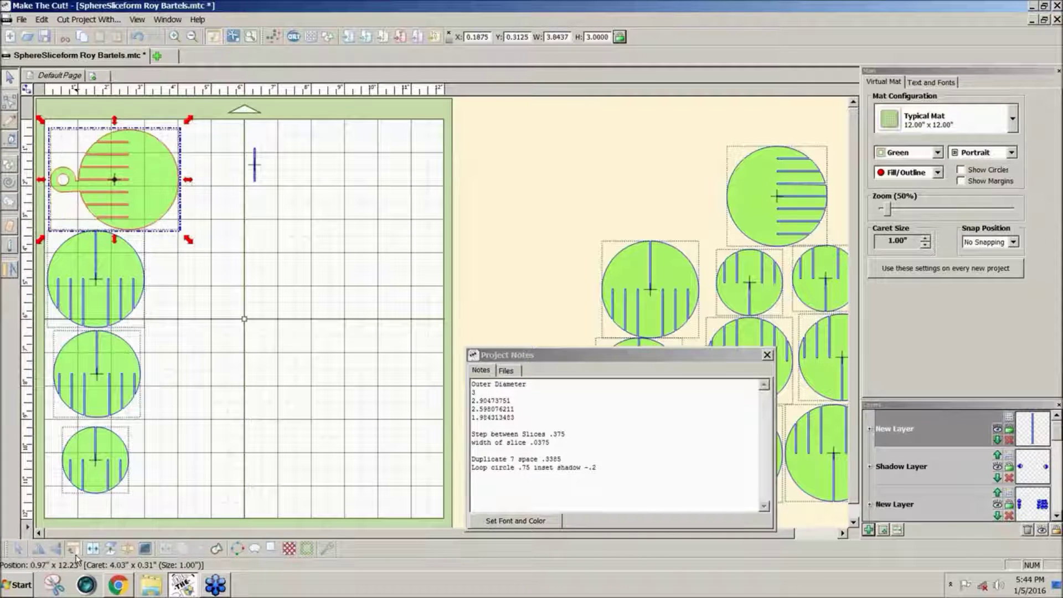
pyautogui.click(74, 552)
pyautogui.moveTo(118, 197); pyautogui.dragTo(167, 196)
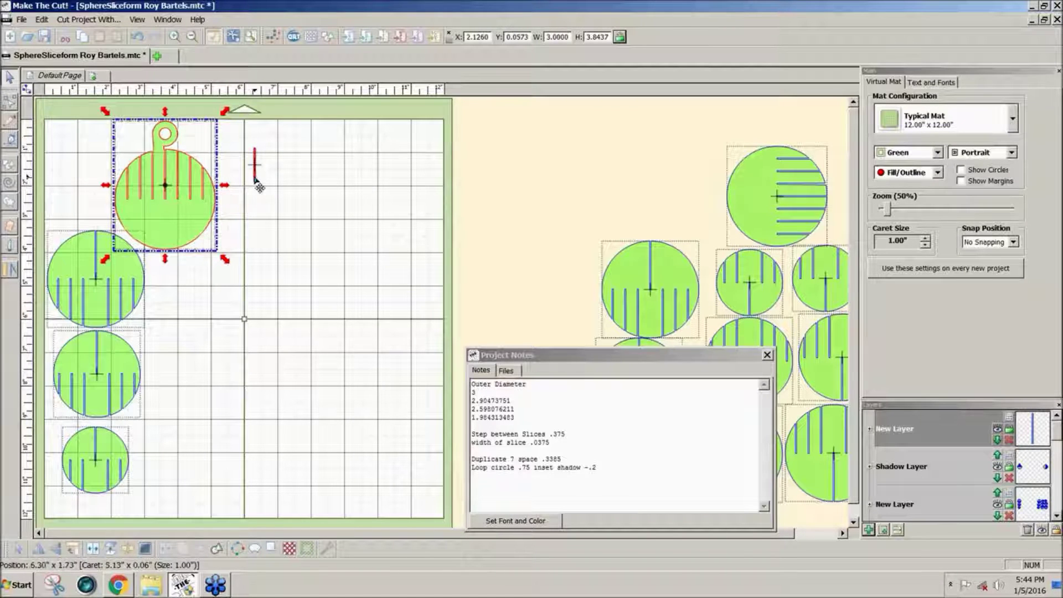
pyautogui.moveTo(255, 181); pyautogui.dragTo(167, 179)
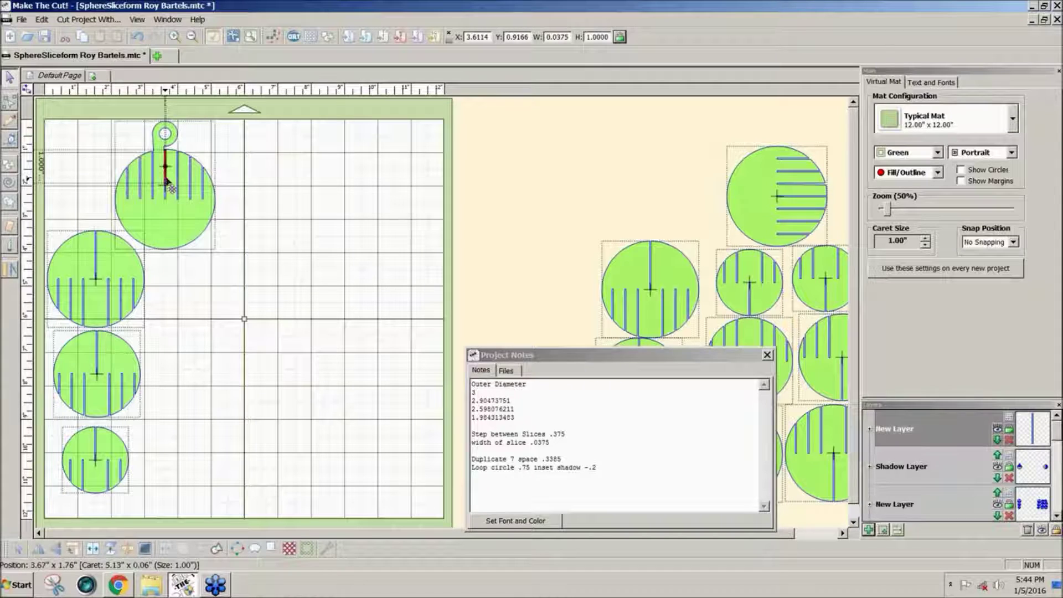
pyautogui.hotkey('ctrl', 'z')
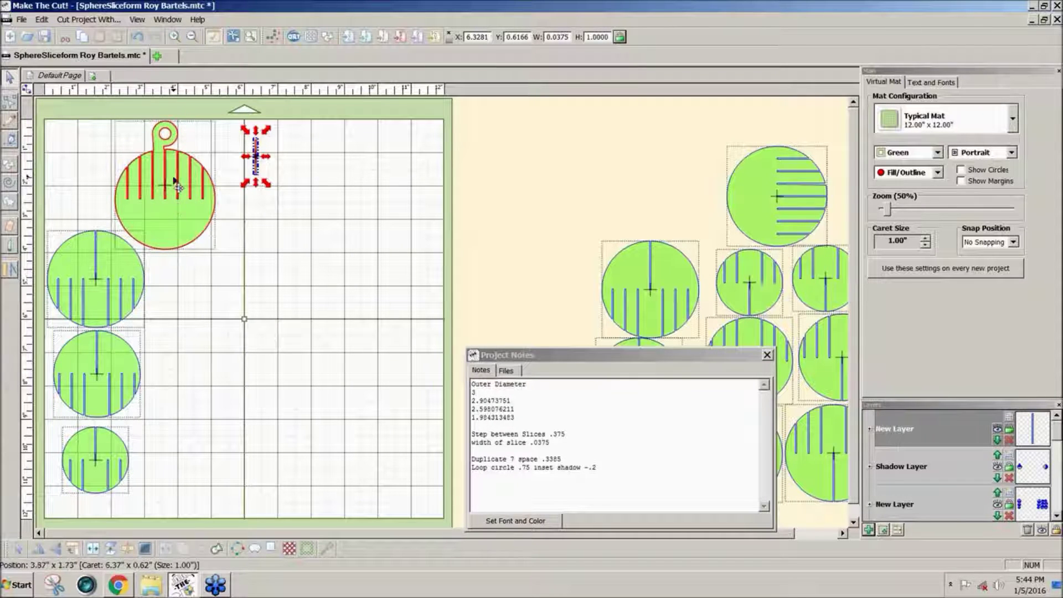
# - Set the slot's height to 1.5 inches and align it on the mat's centre line
pyautogui.doubleClick(611, 37)
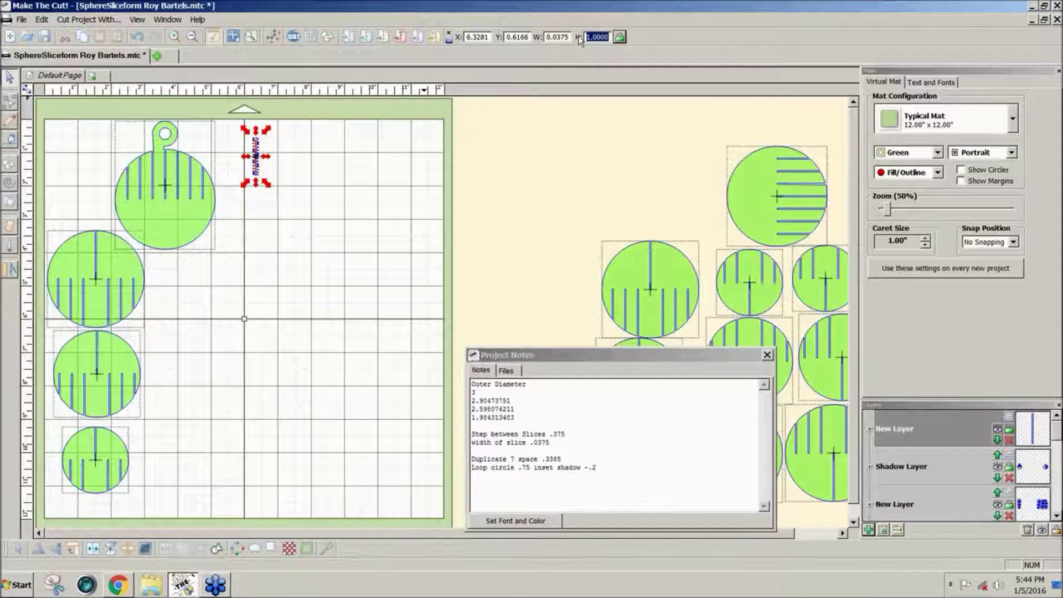
pyautogui.write('1.5')
pyautogui.press('Return')
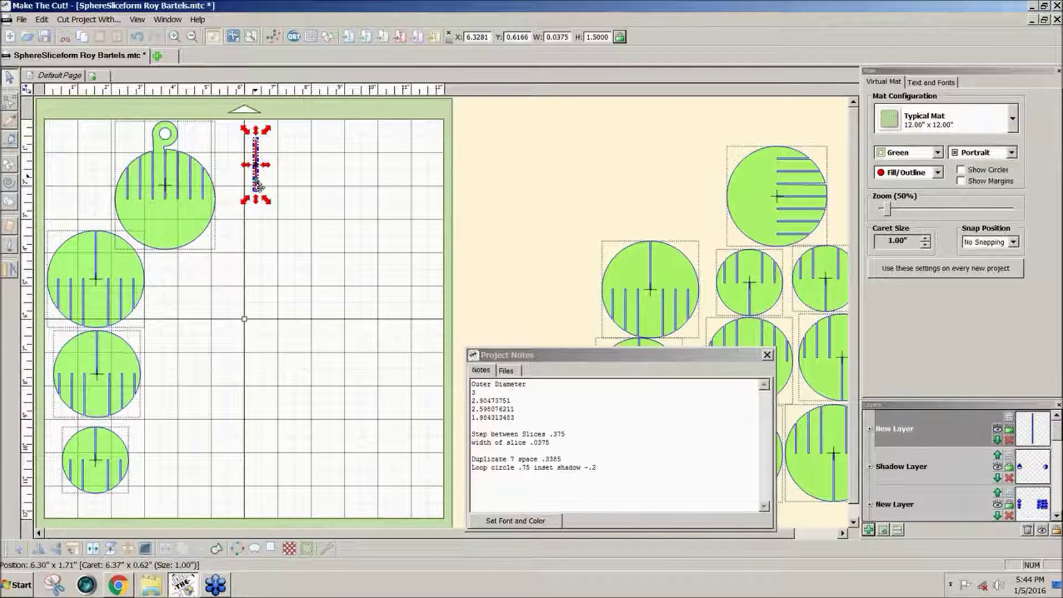
pyautogui.moveTo(257, 185)
pyautogui.mouseDown()
pyautogui.moveTo(167, 195)
pyautogui.moveTo(265, 197)
pyautogui.mouseUp()
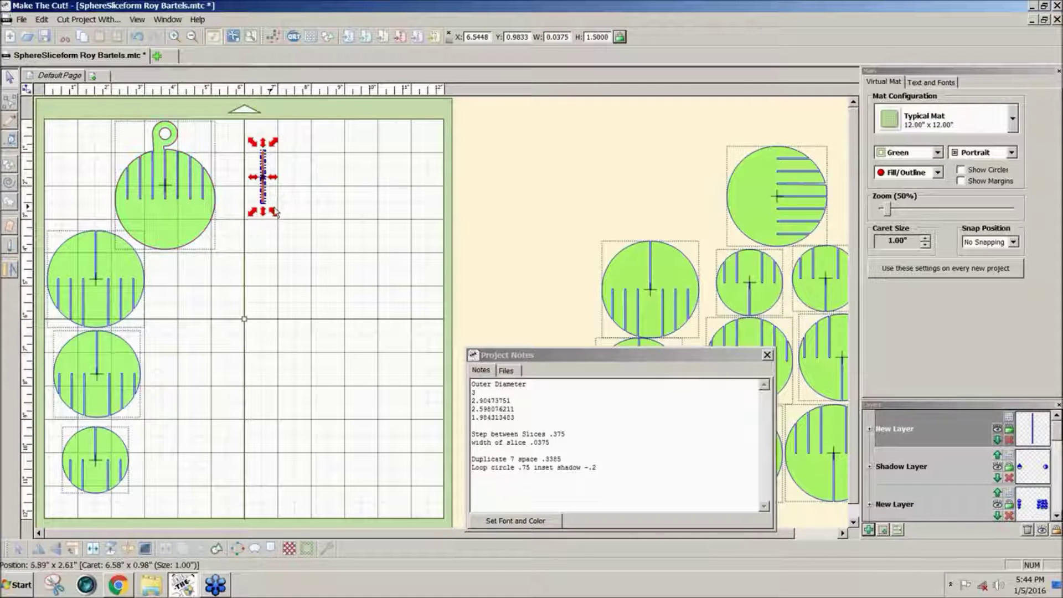
pyautogui.moveTo(262, 202); pyautogui.dragTo(245, 203)
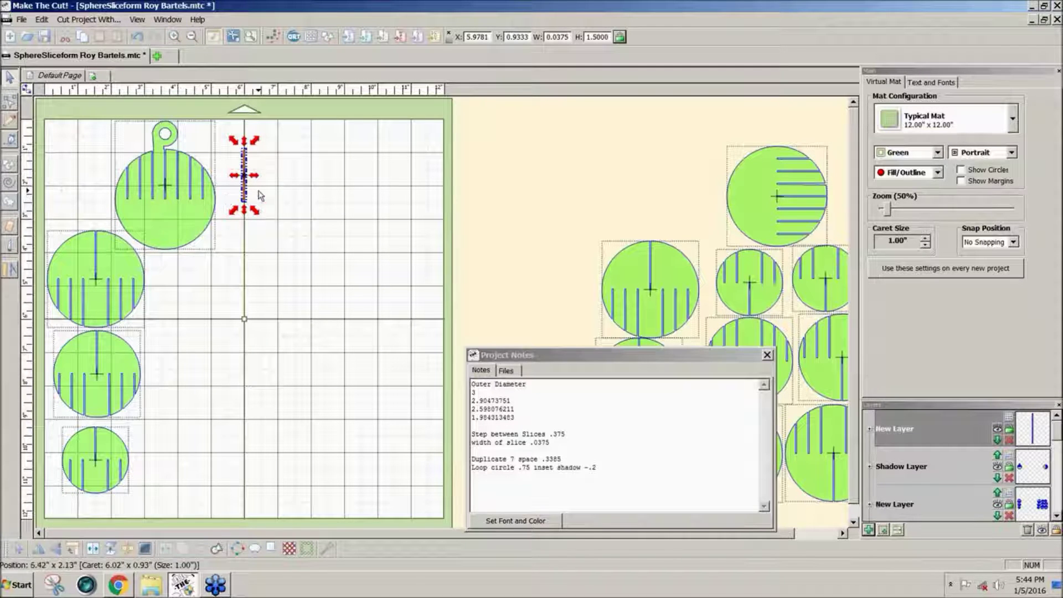
pyautogui.click(42, 22)
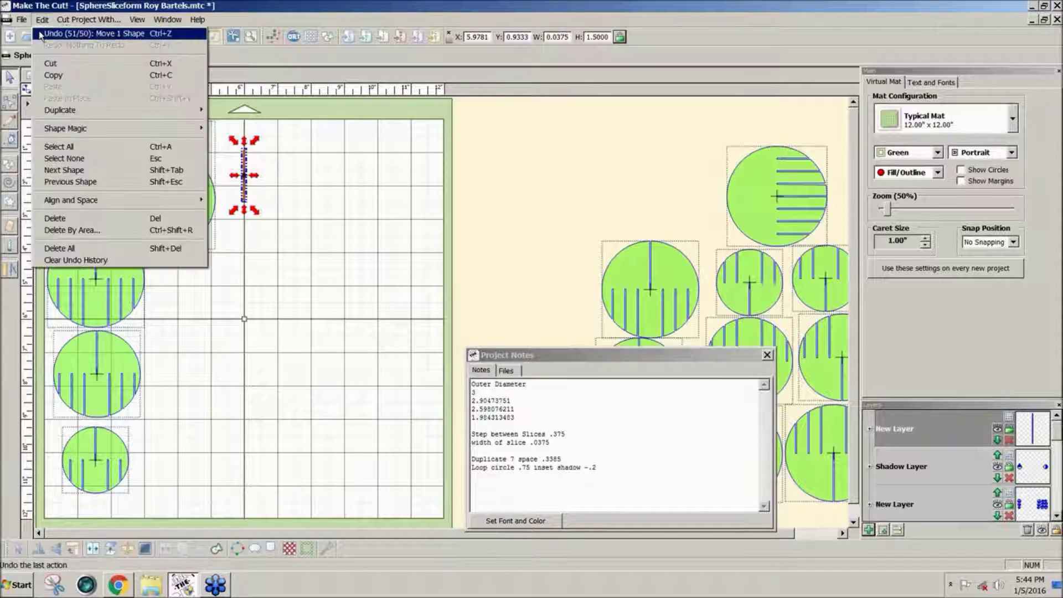
# - Duplicate the slot into 1 row of 7 columns spaced .3385 inches apart
pyautogui.moveTo(189, 110)
pyautogui.click(233, 111)
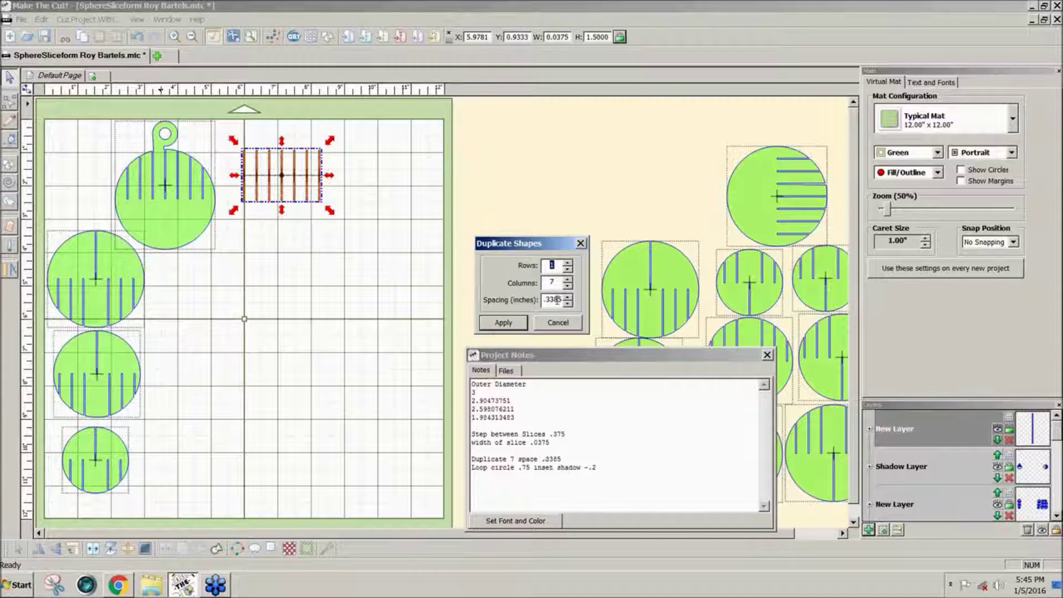
pyautogui.click(504, 323)
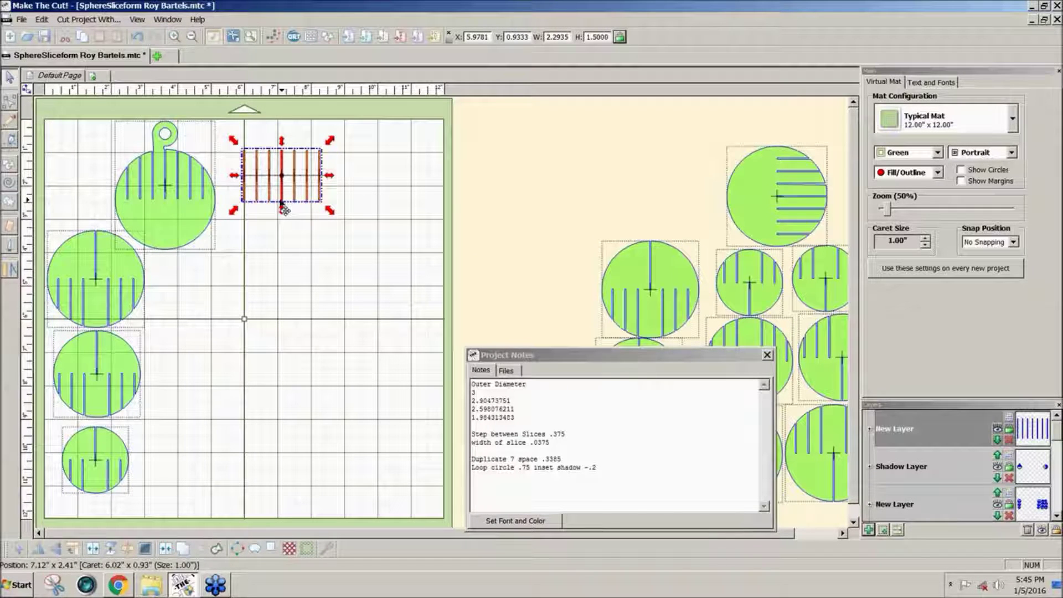
# - Copy the seven-slice row lower on the mat and nudge its middle slice up to Y 3.2666
pyautogui.moveTo(283, 209); pyautogui.dragTo(285, 319)
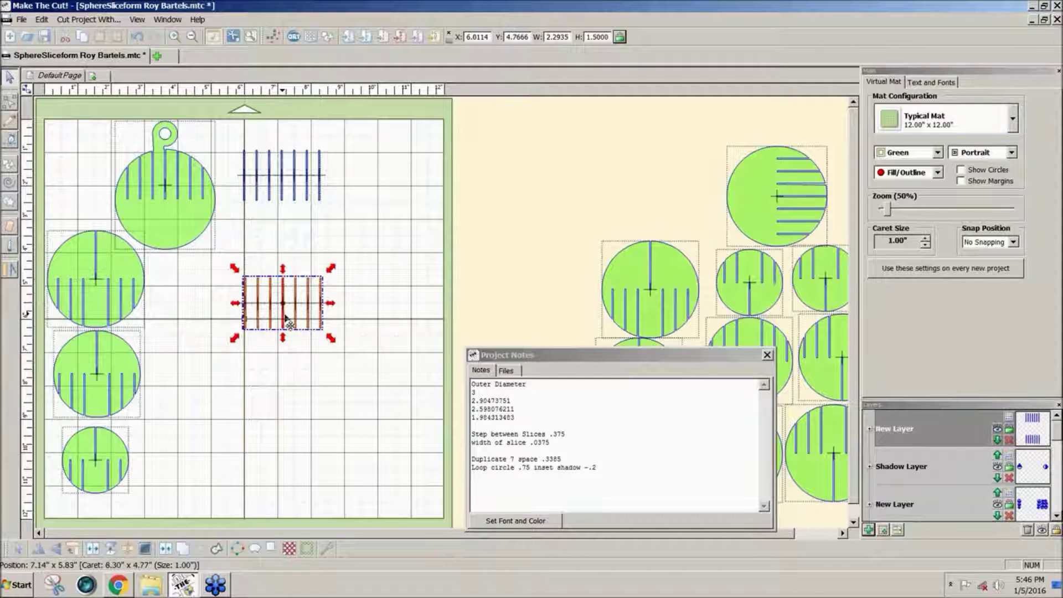
pyautogui.click(409, 237)
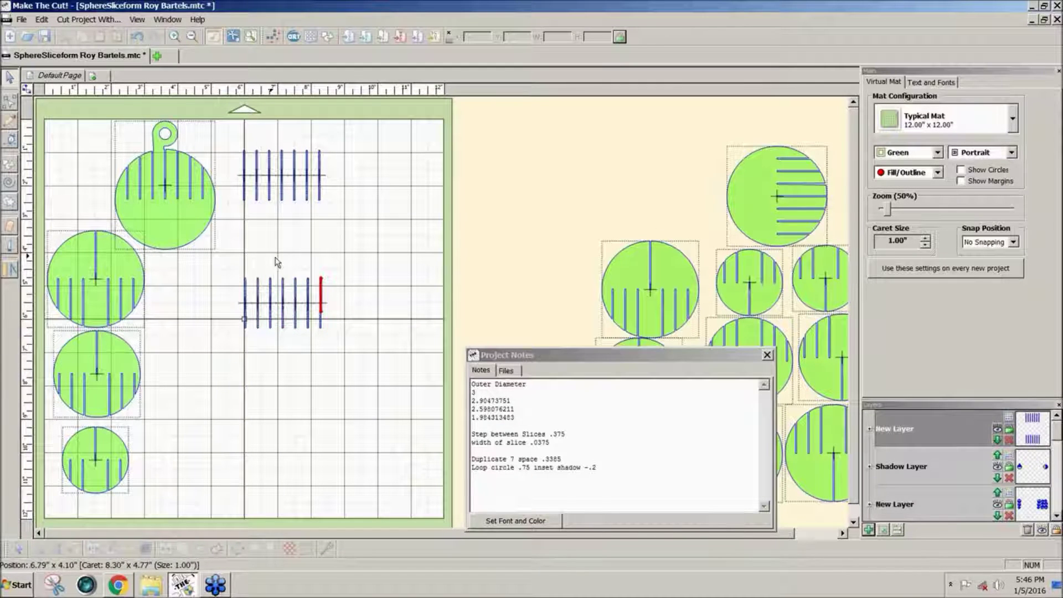
pyautogui.moveTo(277, 262); pyautogui.dragTo(293, 360)
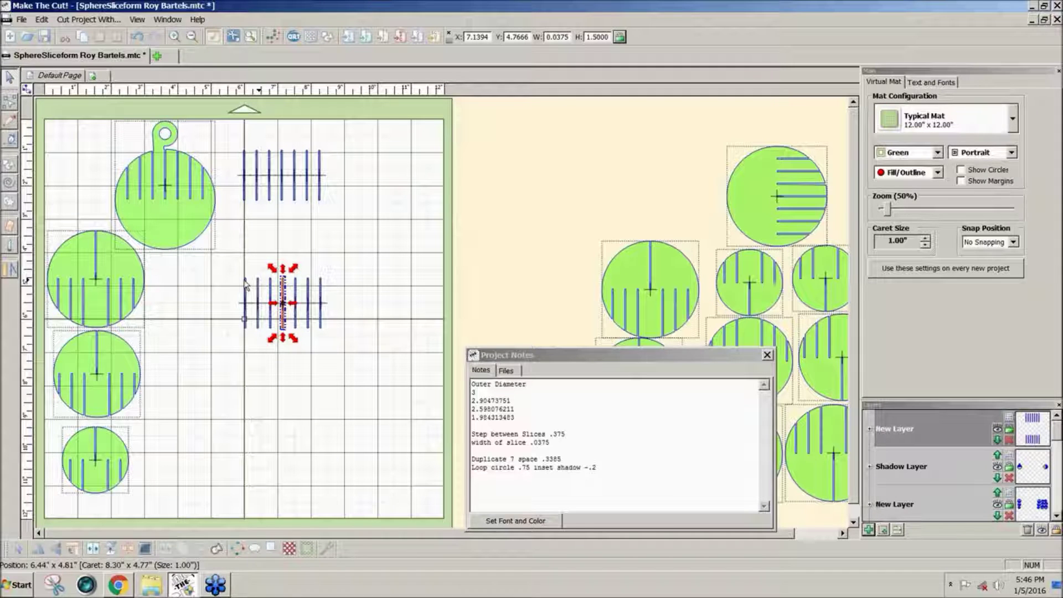
pyautogui.press('Up')
pyautogui.press('Up')
pyautogui.press('Up')
pyautogui.press('Up')
pyautogui.press('Up')
pyautogui.press('Up')
pyautogui.press('Up')
pyautogui.press('Up')
pyautogui.press('Up')
pyautogui.press('Up')
pyautogui.press('Up')
pyautogui.press('Up')
pyautogui.press('Up')
pyautogui.press('Up')
pyautogui.press('Up')
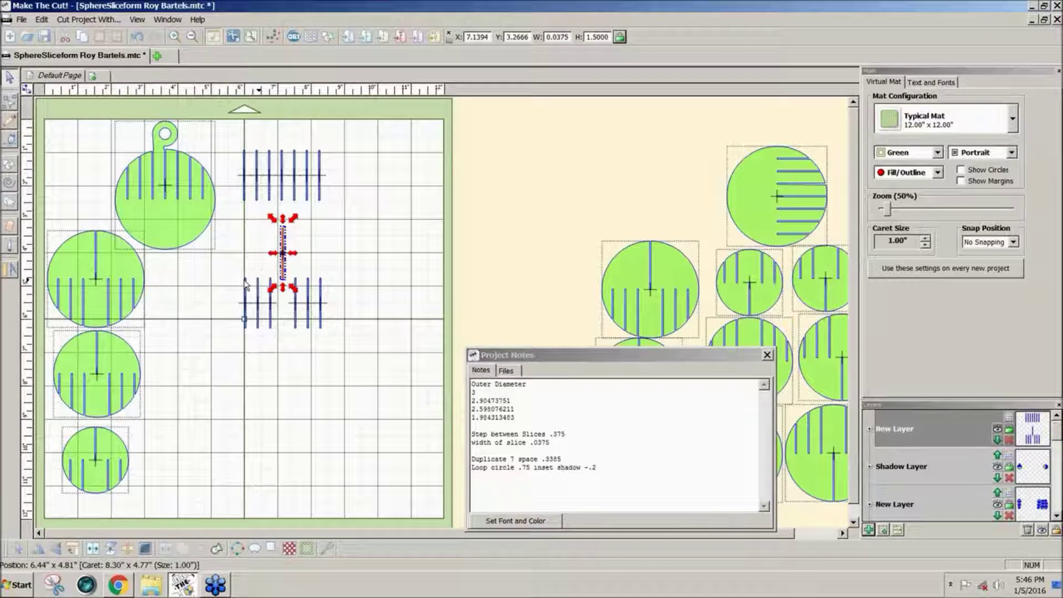
# - Zoom in to inspect the raised slice, then zoom back out to see the circles
pyautogui.press('F4')
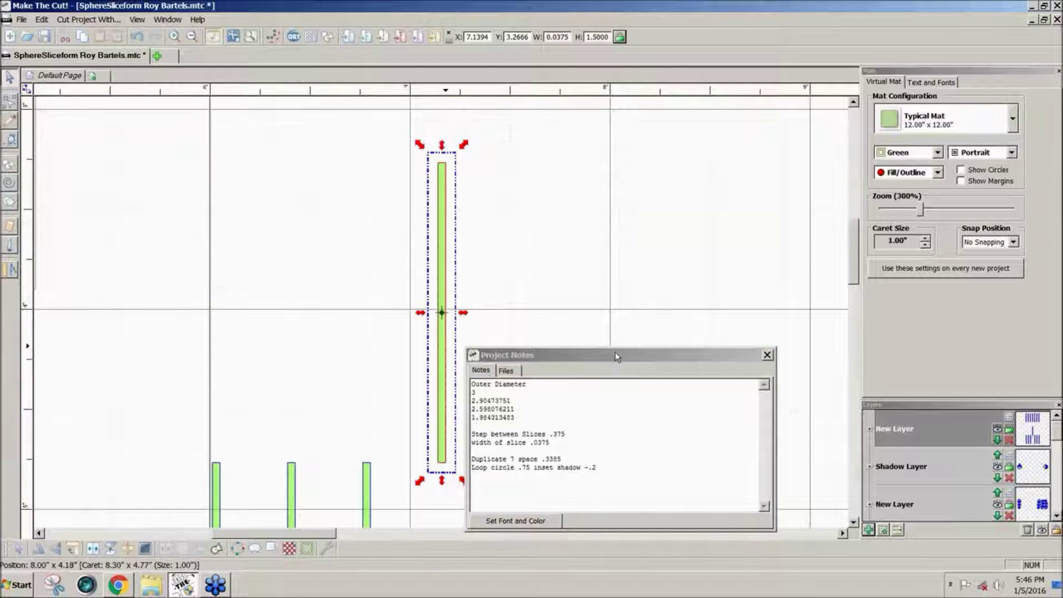
pyautogui.moveTo(616, 352); pyautogui.dragTo(752, 365)
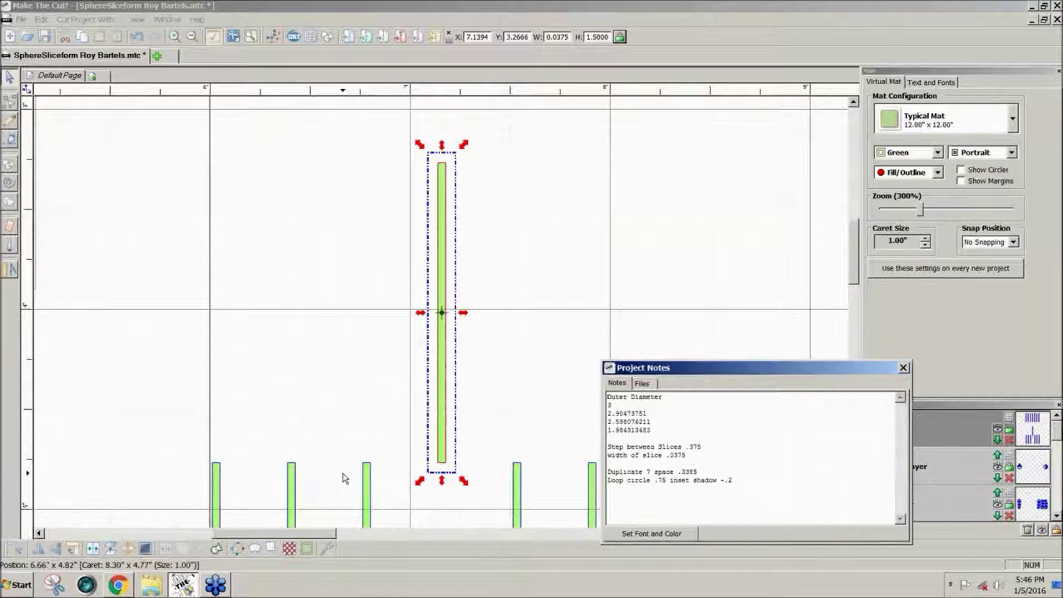
pyautogui.click(213, 474)
pyautogui.click(449, 458)
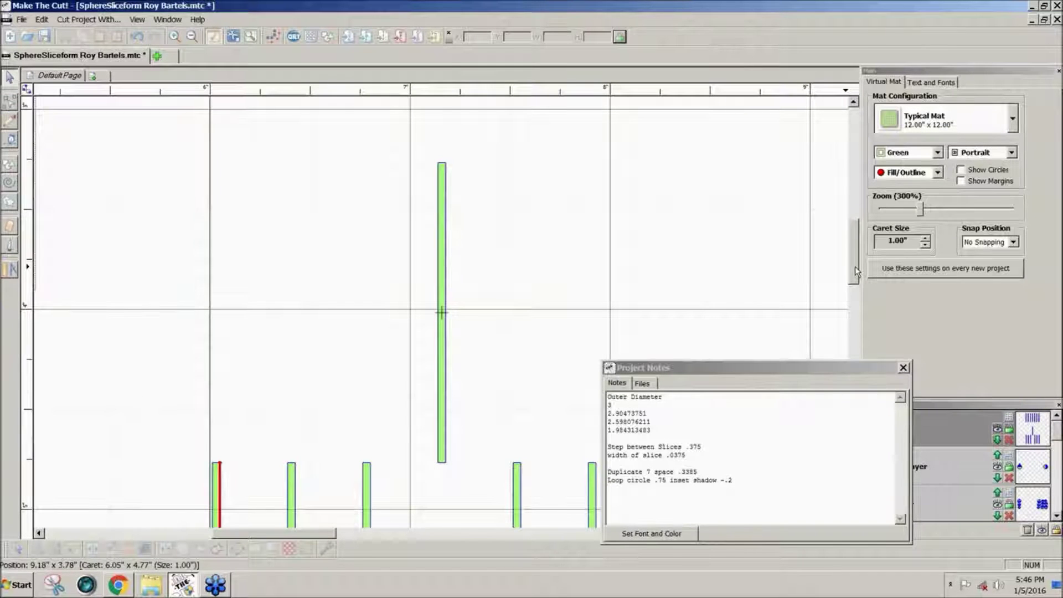
pyautogui.scroll(-3, 855, 268)
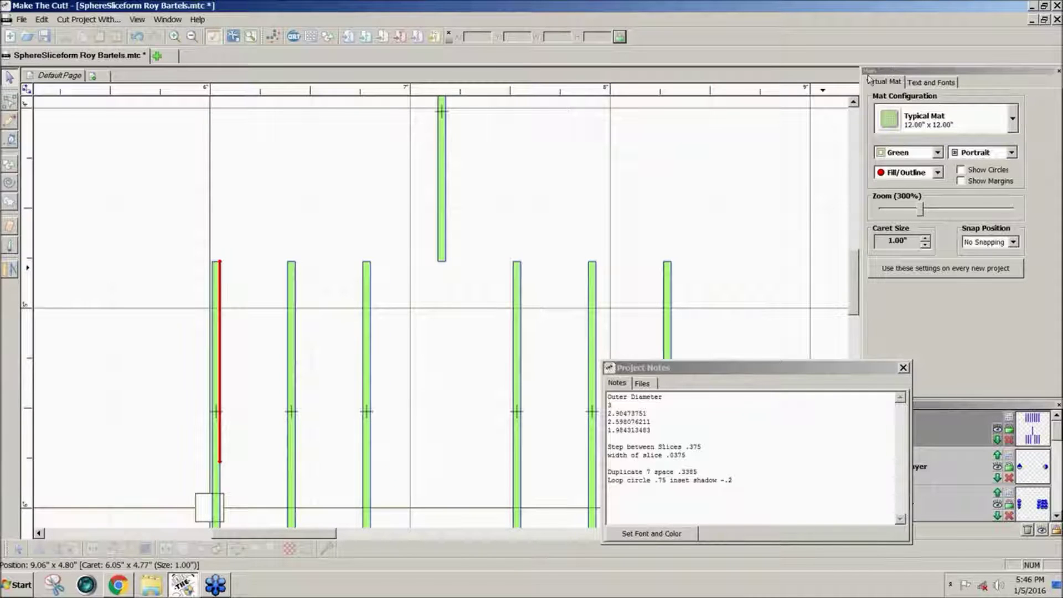
pyautogui.click(898, 212)
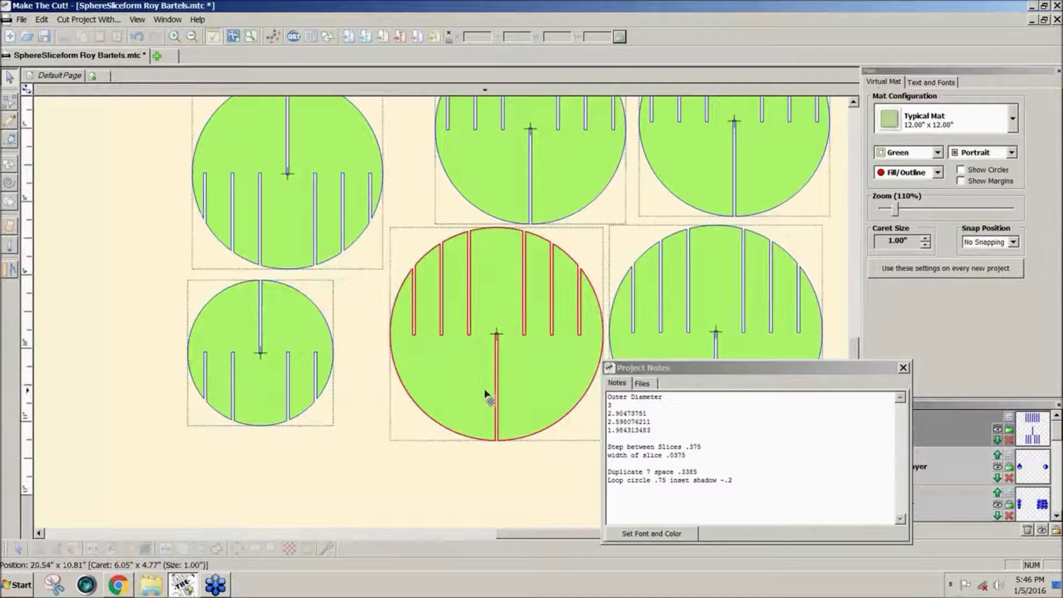
pyautogui.scroll(2, 487, 394)
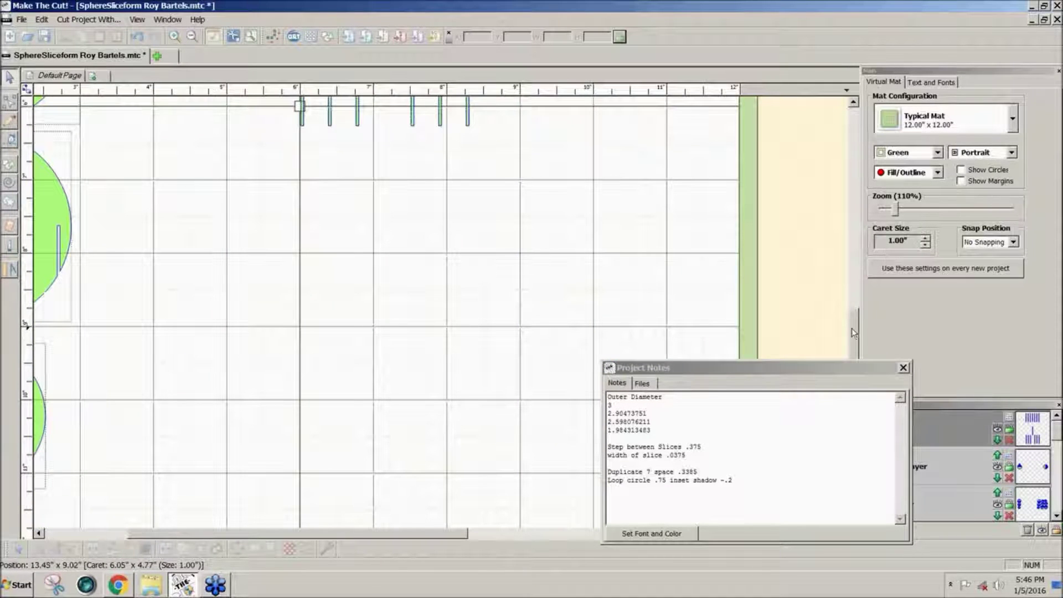
pyautogui.moveTo(852, 328); pyautogui.dragTo(855, 277)
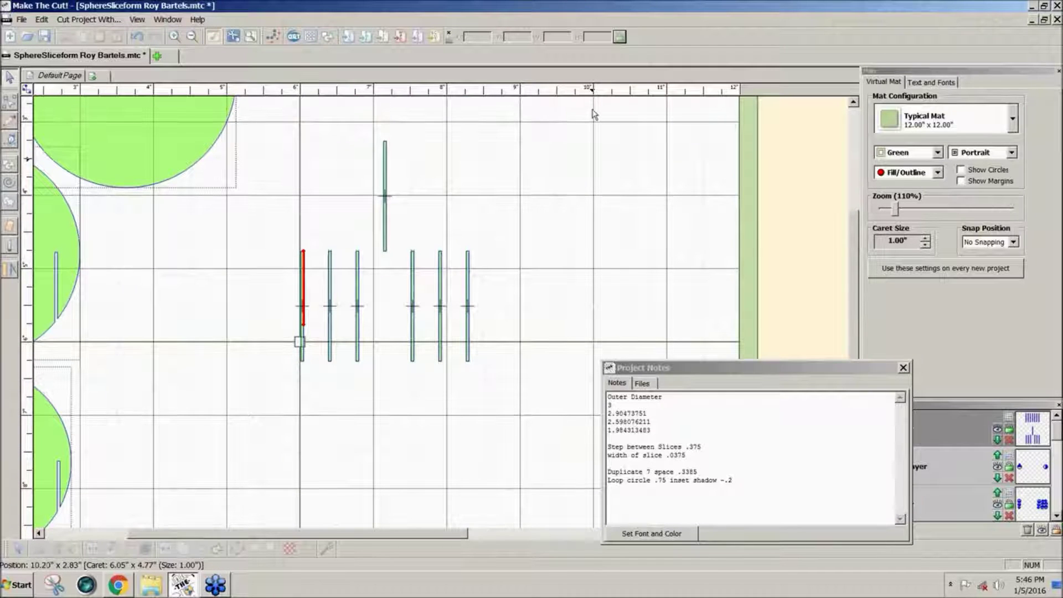
# - Select all seven lower-row slices and join them into one 2.2935 x 3.0076 inch shape
pyautogui.moveTo(563, 105); pyautogui.dragTo(236, 404)
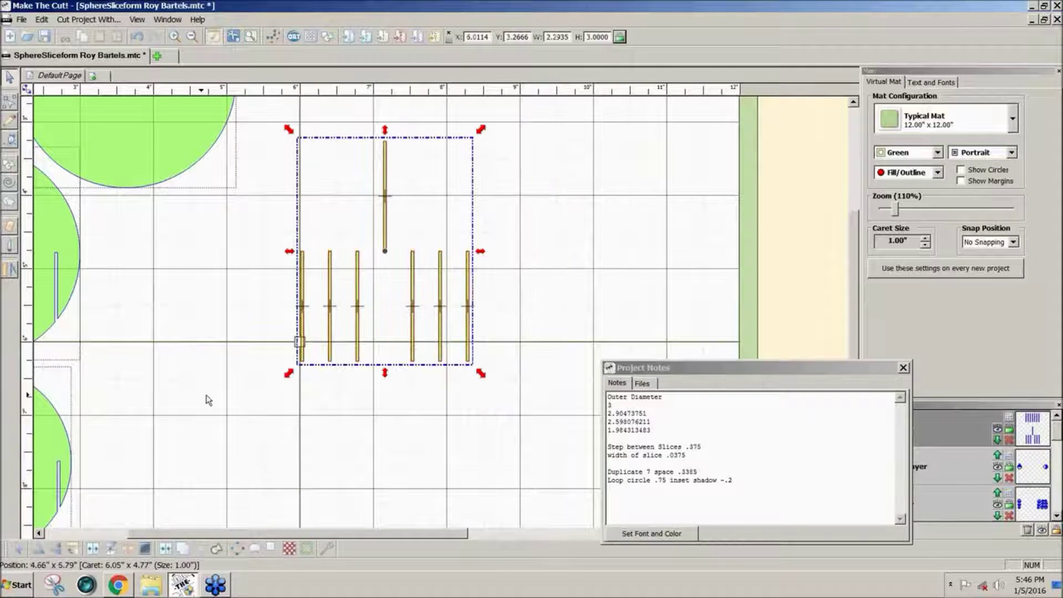
pyautogui.moveTo(415, 358); pyautogui.dragTo(402, 448)
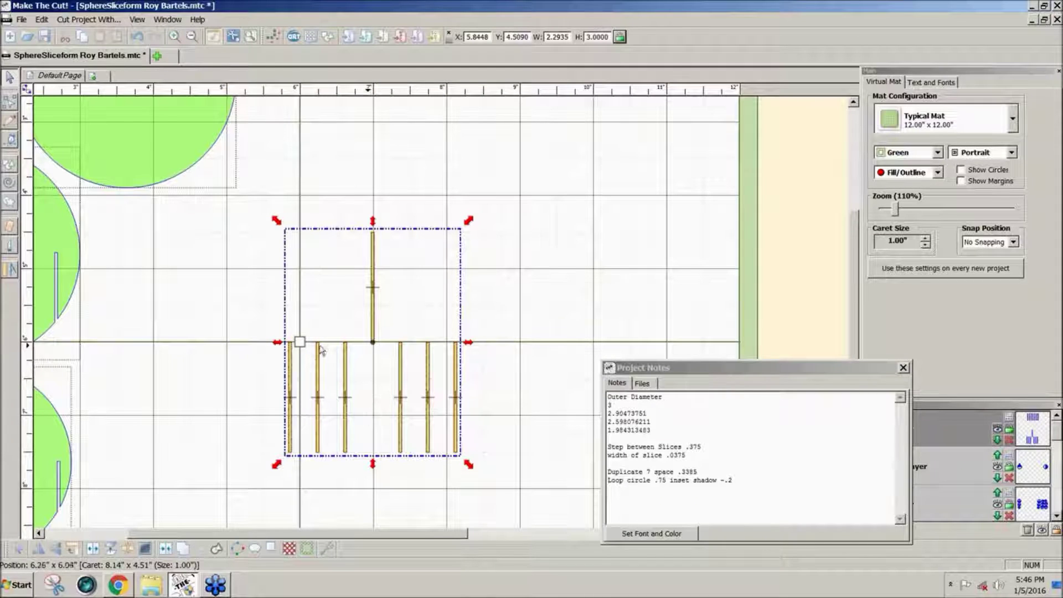
pyautogui.click(622, 316)
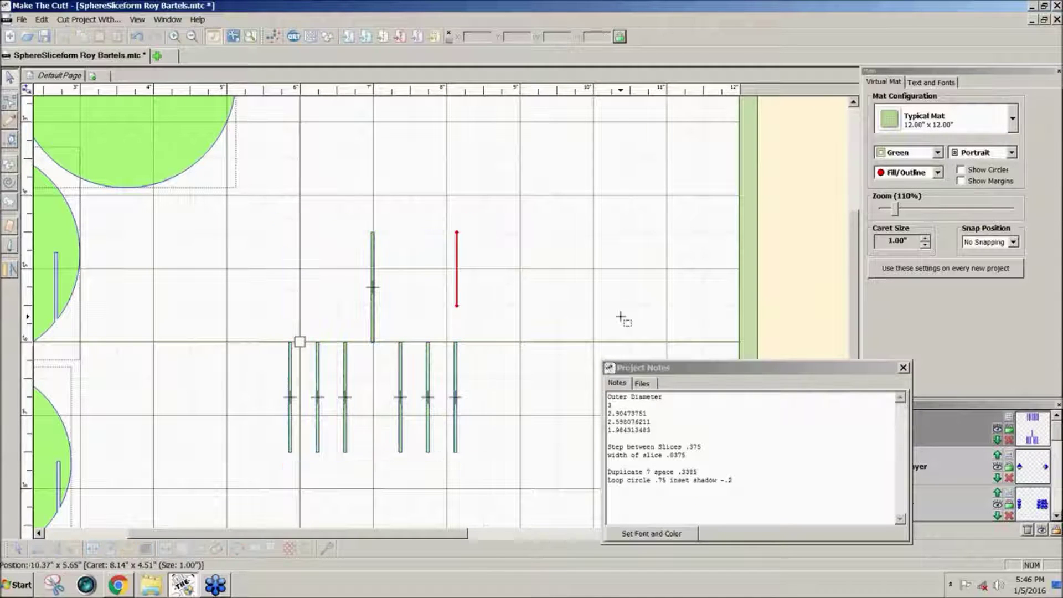
pyautogui.click(373, 302)
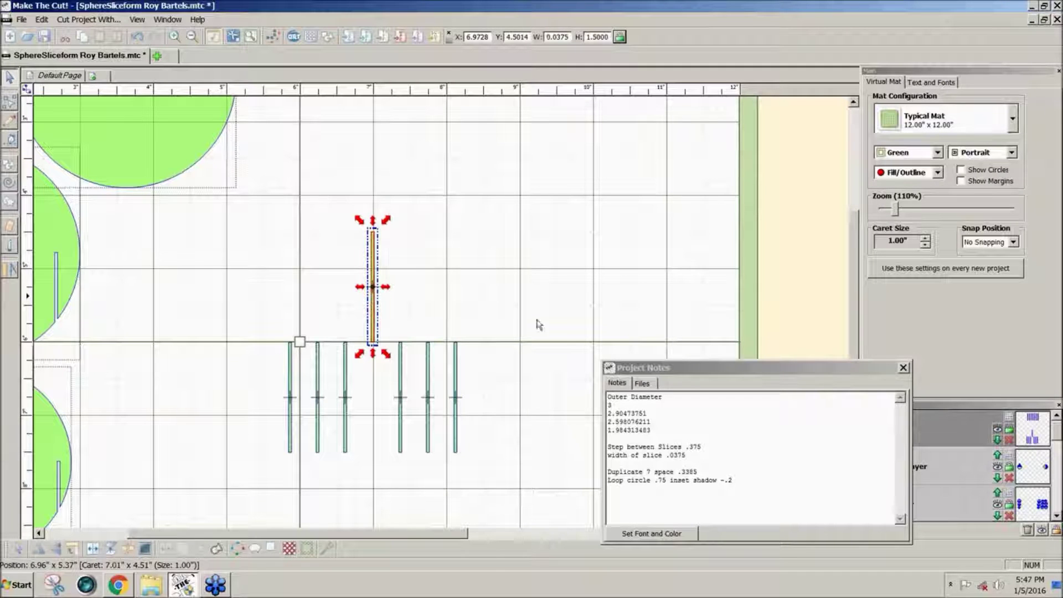
pyautogui.click(534, 355)
pyautogui.moveTo(518, 488); pyautogui.dragTo(163, 201)
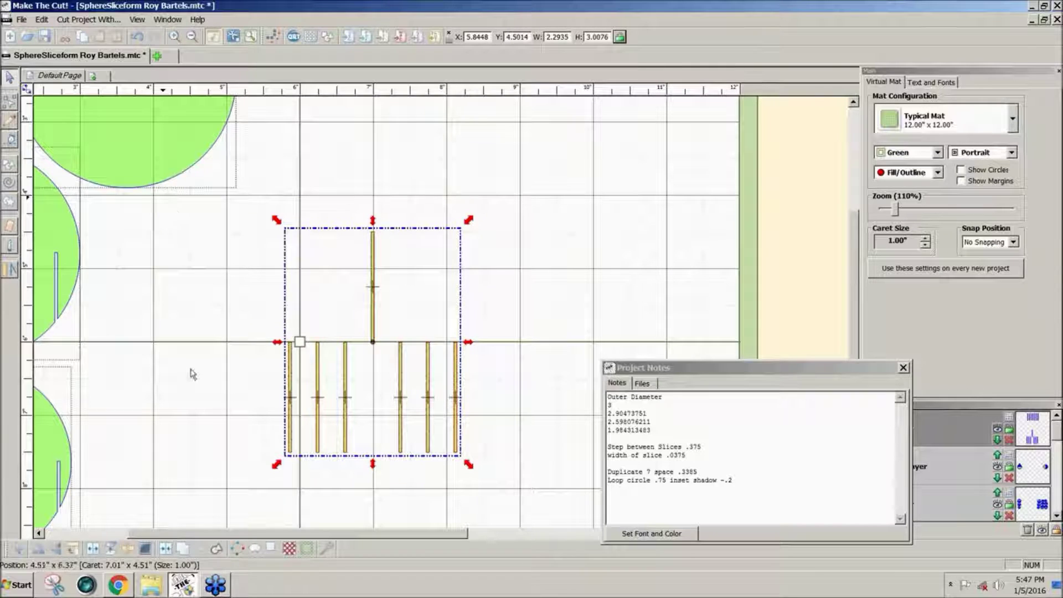
pyautogui.click(168, 550)
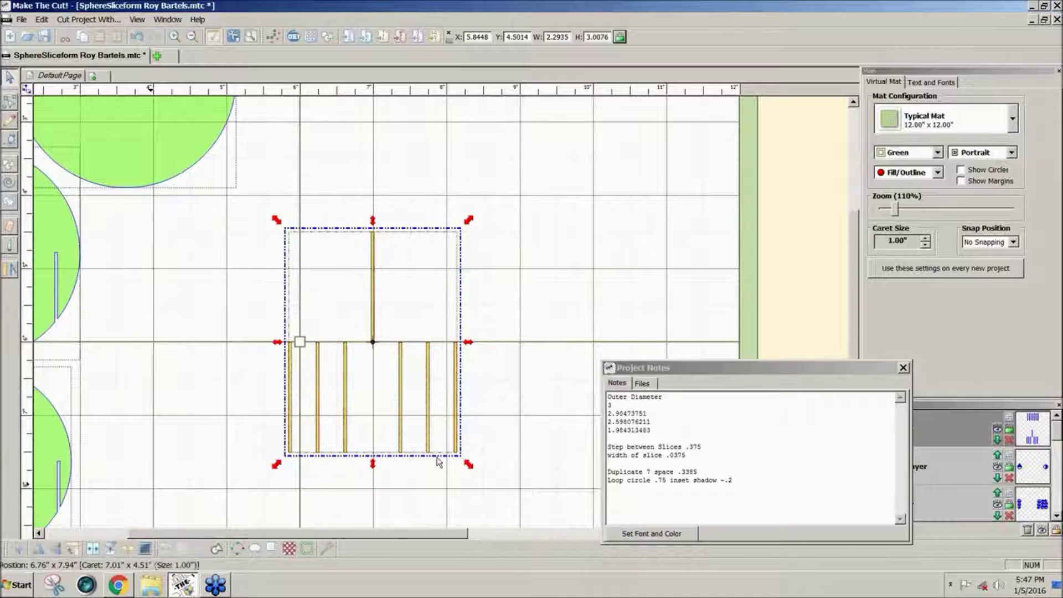
pyautogui.click(896, 212)
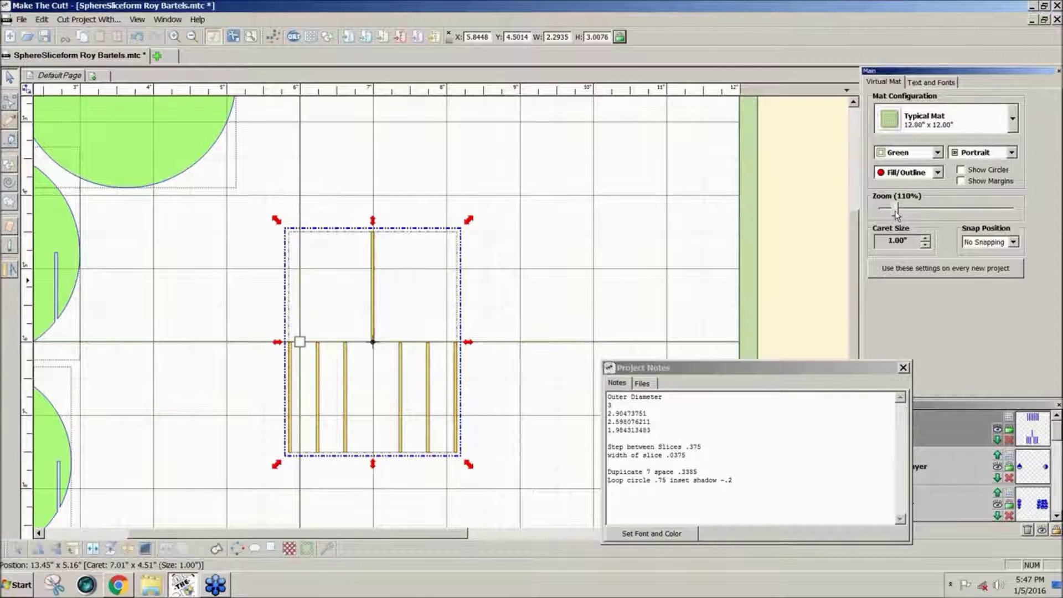
# - At 40% zoom, drag two copies of the joined slice group down and down-left on the mat
pyautogui.scroll(-1, 896, 212)
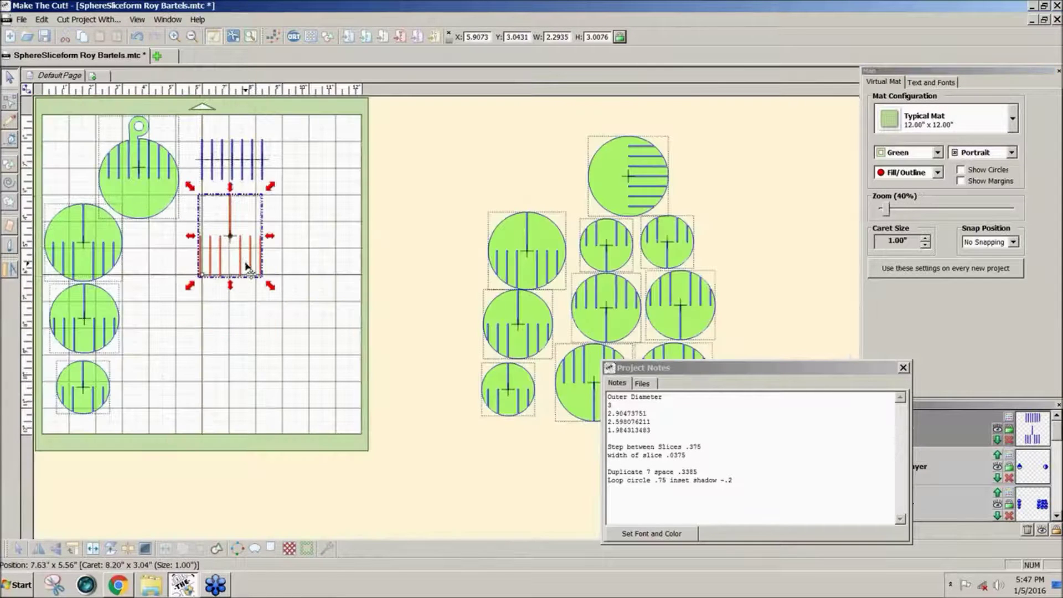
pyautogui.moveTo(240, 271); pyautogui.dragTo(241, 273)
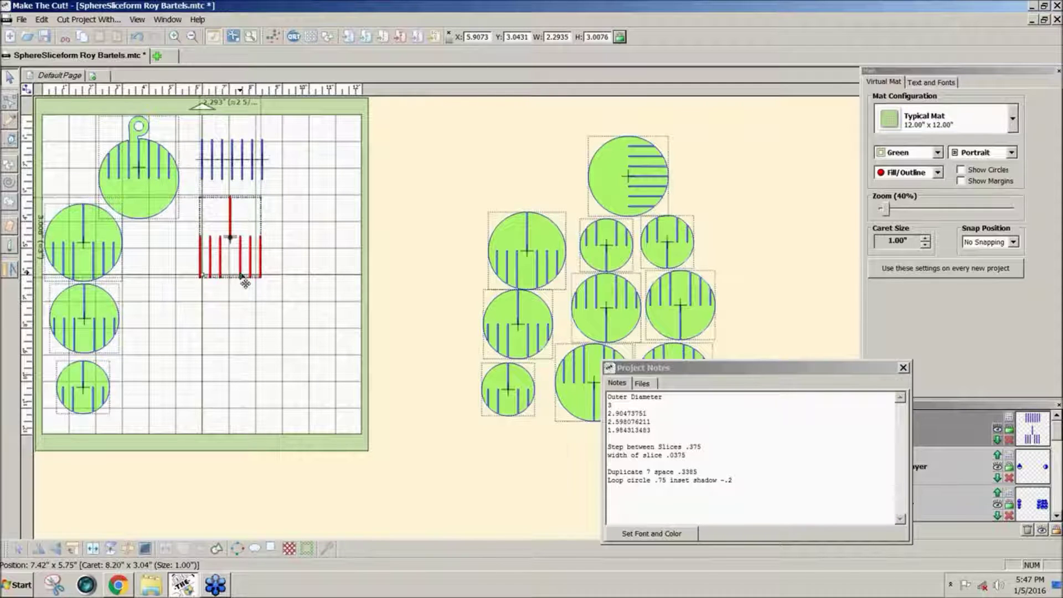
pyautogui.moveTo(241, 273); pyautogui.dragTo(247, 348)
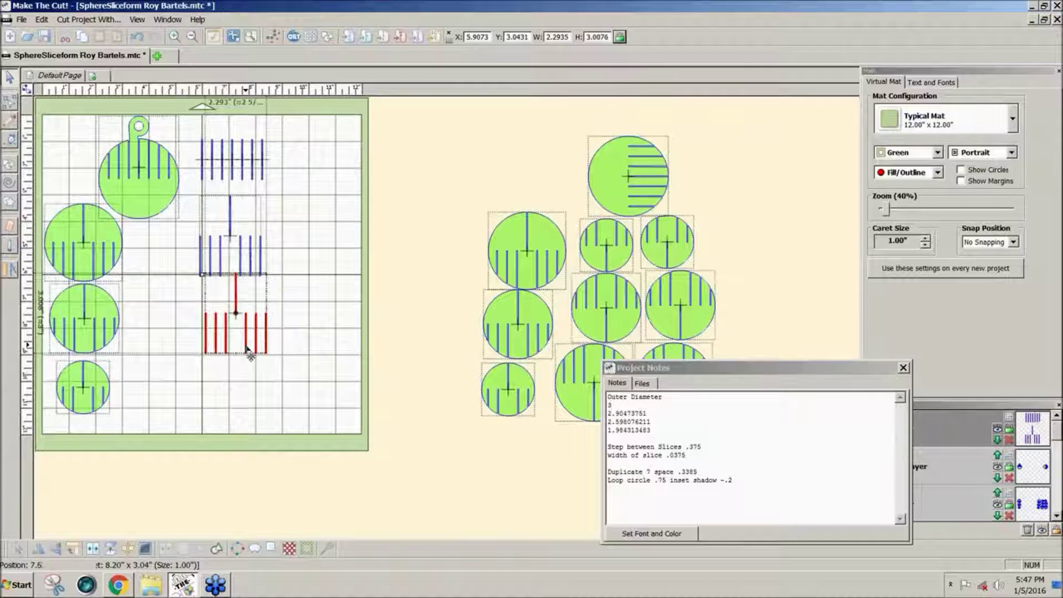
pyautogui.moveTo(247, 348); pyautogui.dragTo(245, 354)
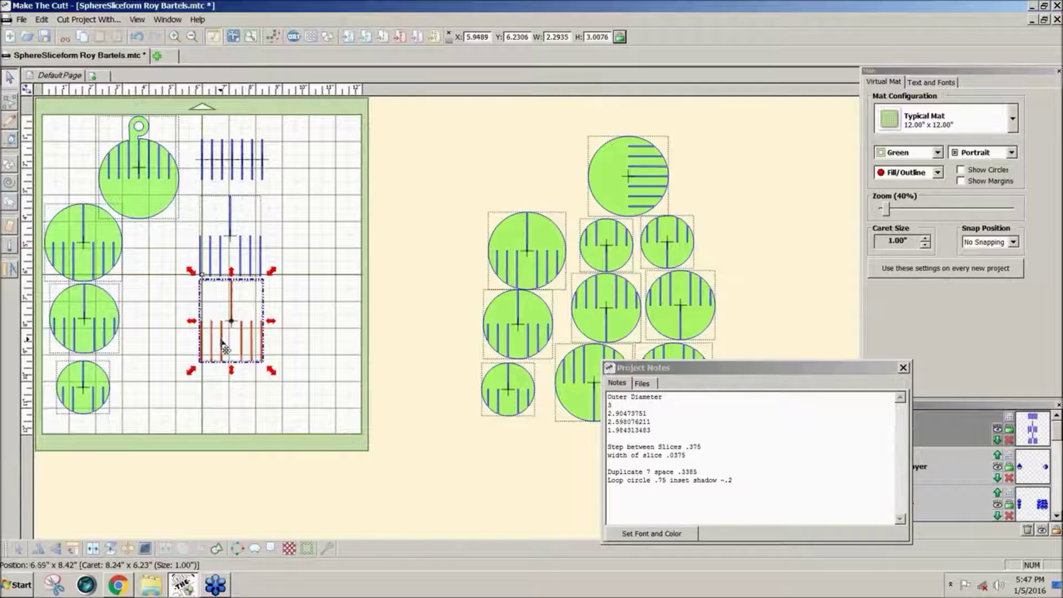
pyautogui.moveTo(224, 346); pyautogui.dragTo(178, 411)
pyautogui.click(447, 323)
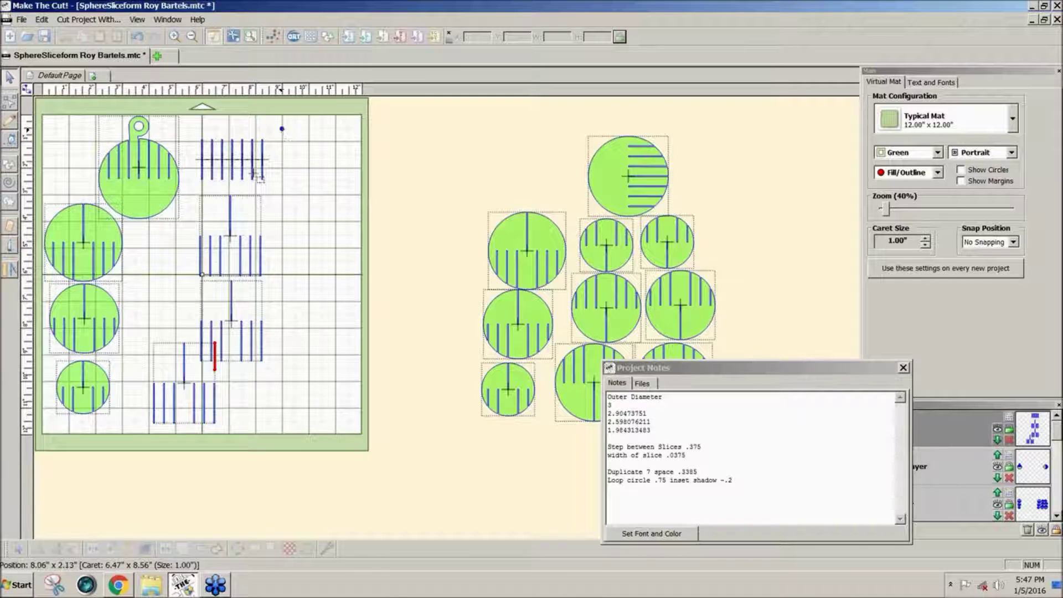
pyautogui.moveTo(255, 175); pyautogui.dragTo(194, 187)
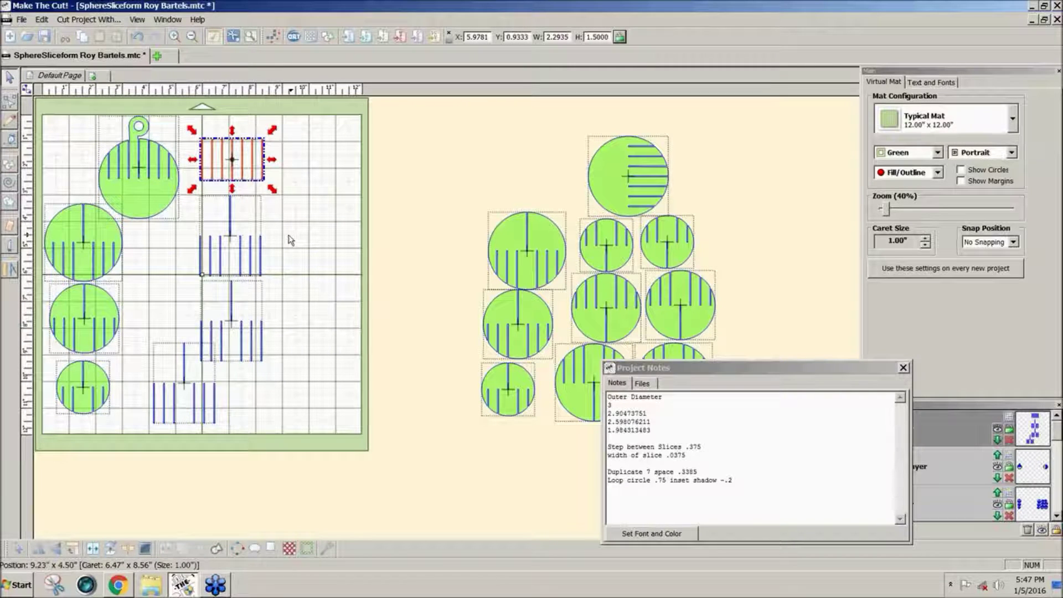
pyautogui.click(300, 212)
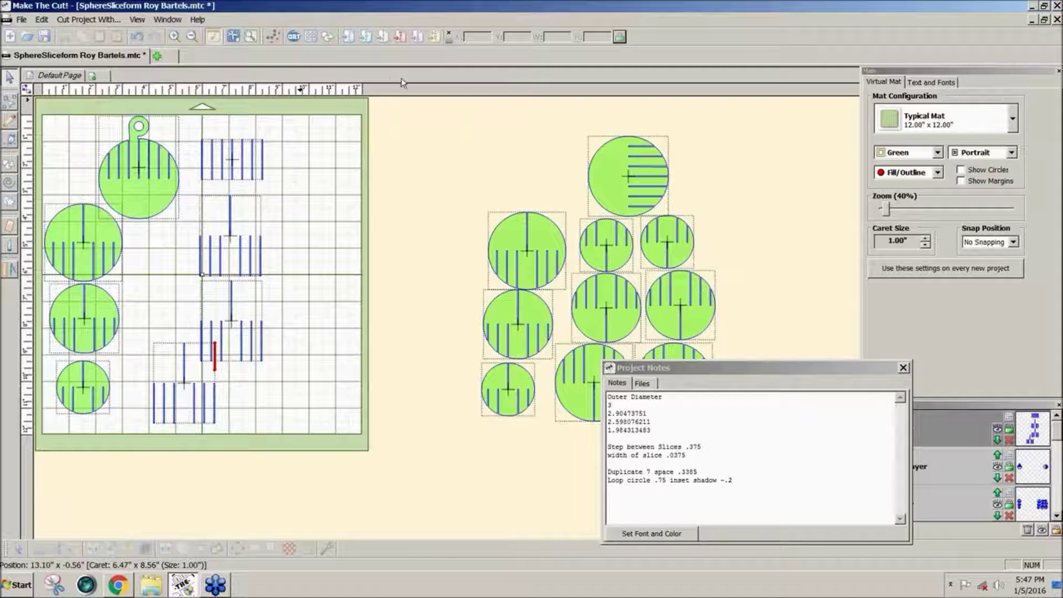
# - Add Circle (Generic) shapes from Basic Shapes and line them up along the mat's right edge
pyautogui.click(328, 36)
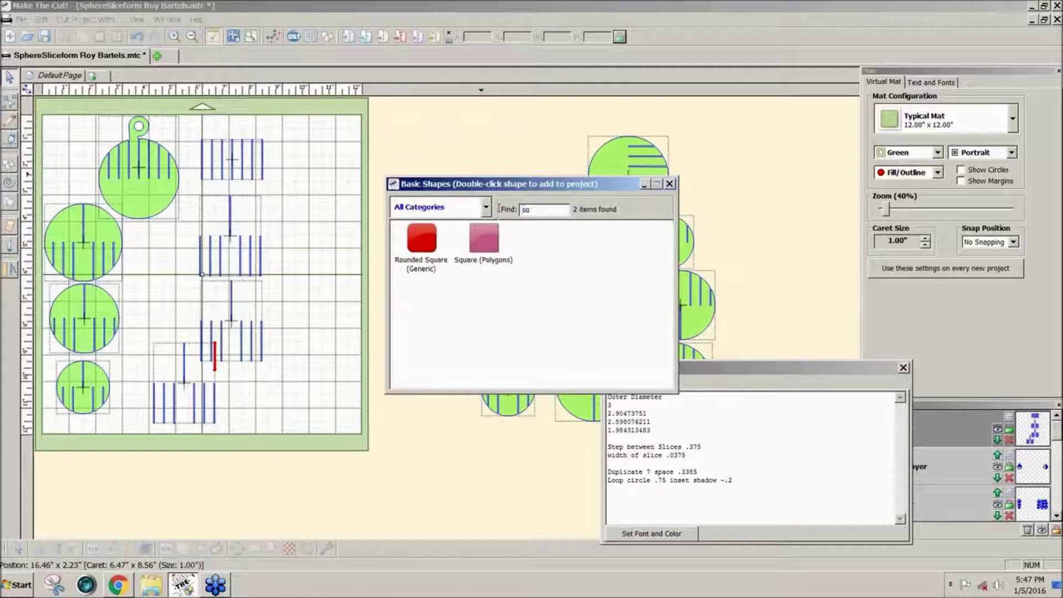
pyautogui.write('c')
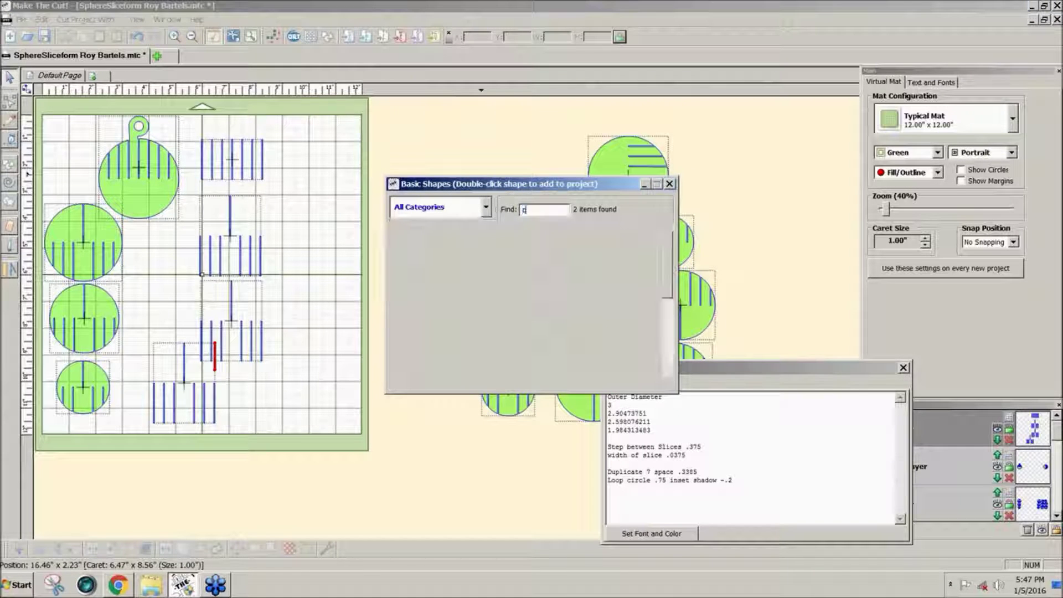
pyautogui.write('i')
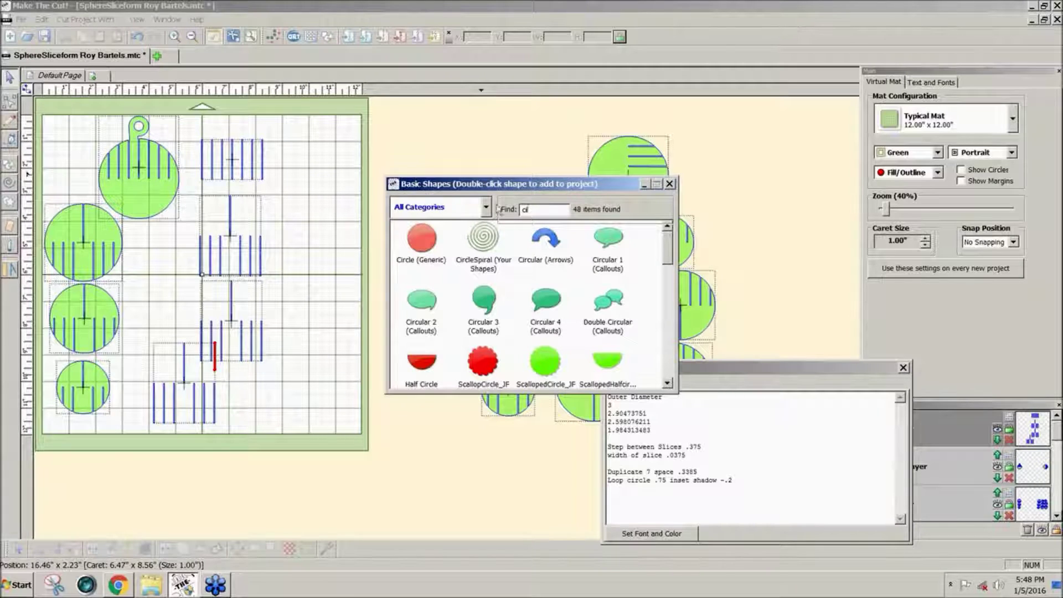
pyautogui.doubleClick(422, 238)
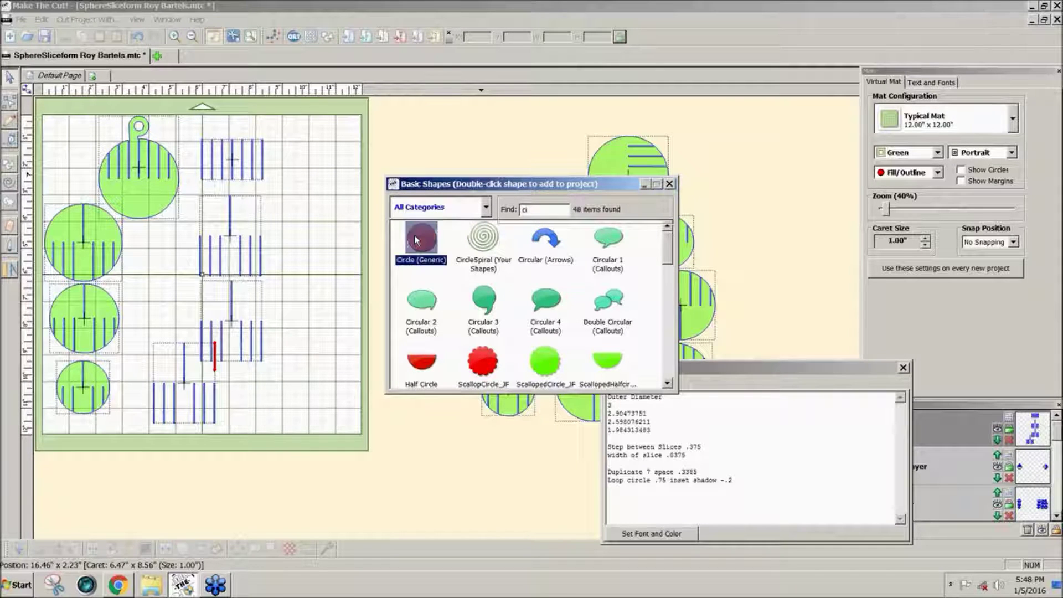
pyautogui.click(670, 184)
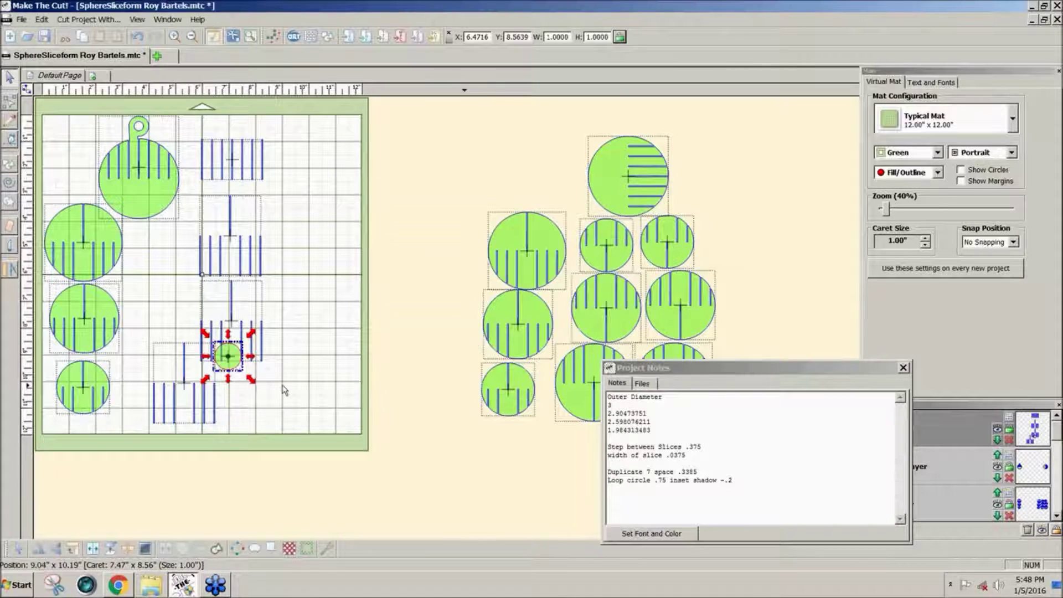
pyautogui.moveTo(224, 361); pyautogui.dragTo(320, 416)
pyautogui.click(293, 162)
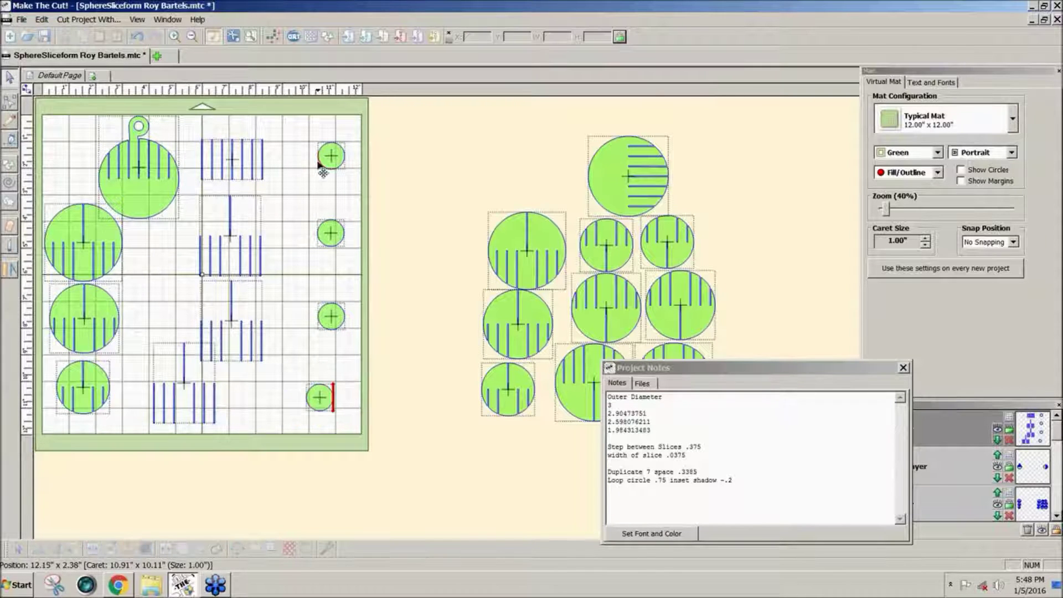
pyautogui.moveTo(330, 162); pyautogui.dragTo(314, 167)
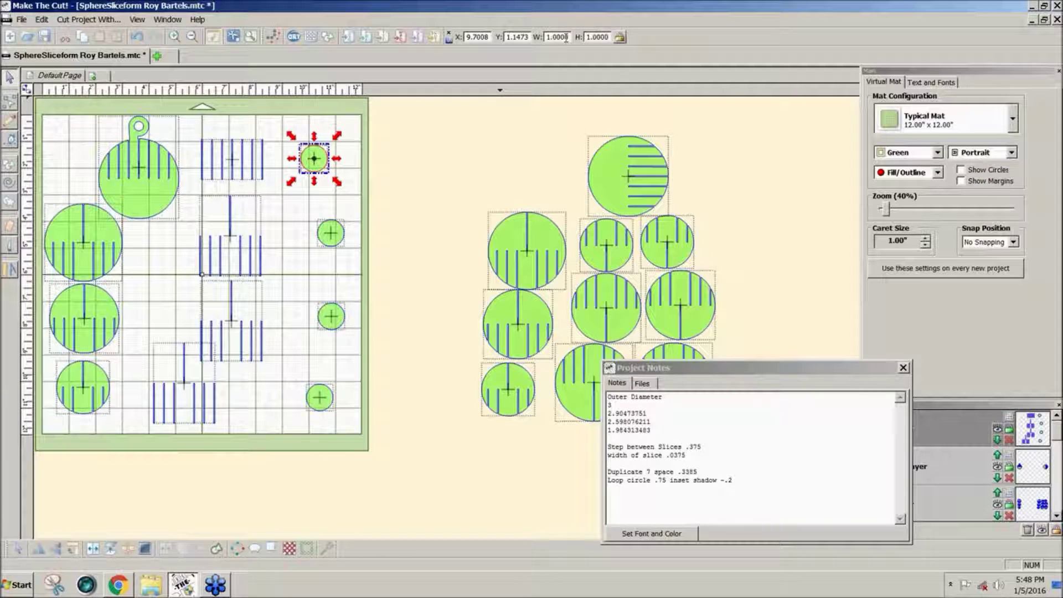
# - Make the top circle 3 inches wide and move it into the top-right corner
pyautogui.moveTo(570, 37); pyautogui.dragTo(542, 37)
pyautogui.write('3')
pyautogui.press('Return')
pyautogui.moveTo(352, 187); pyautogui.dragTo(339, 175)
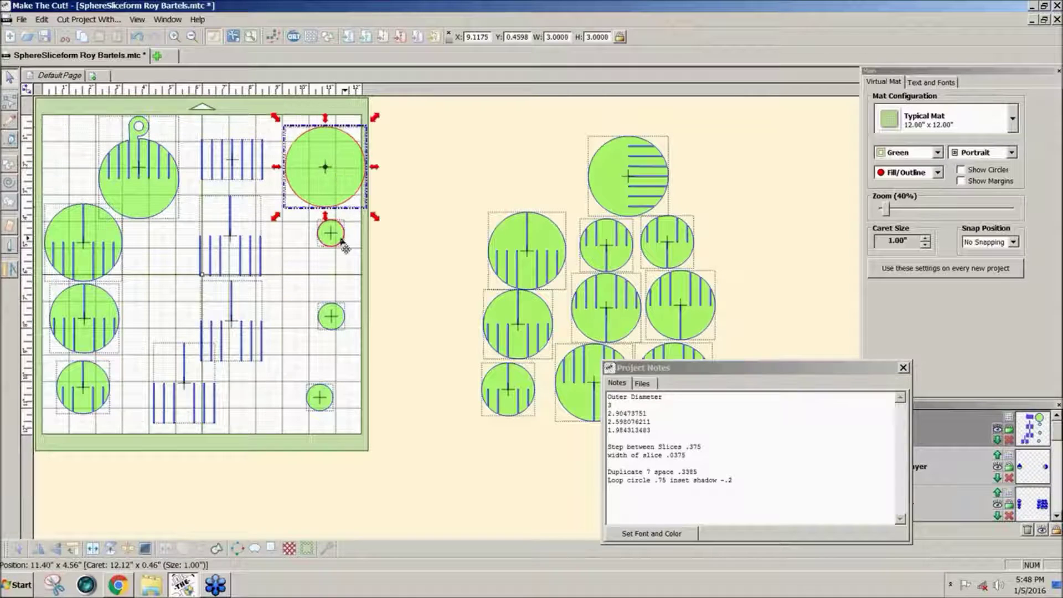
# - Resize the second plain circle to the 2.9047-inch diameter from the project notes
pyautogui.click(331, 232)
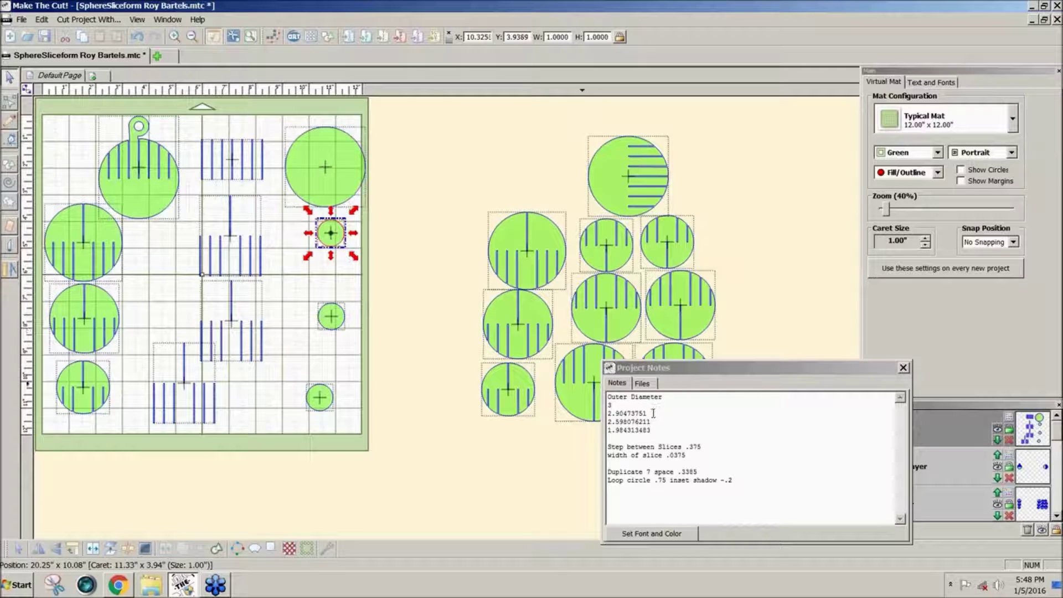
pyautogui.moveTo(653, 413); pyautogui.dragTo(608, 413)
pyautogui.hotkey('ctrl', 'c')
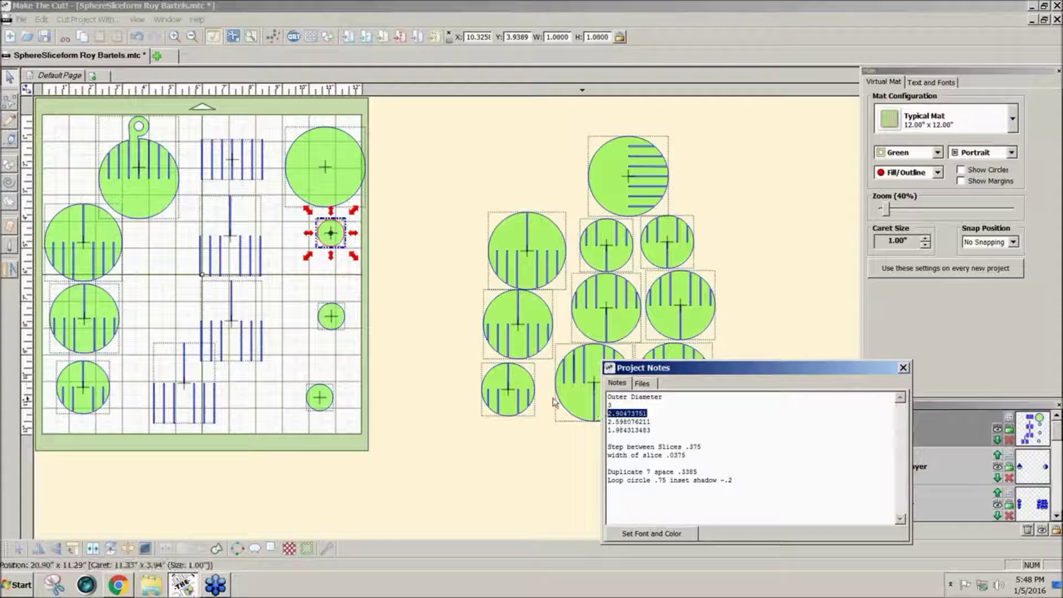
pyautogui.doubleClick(609, 36)
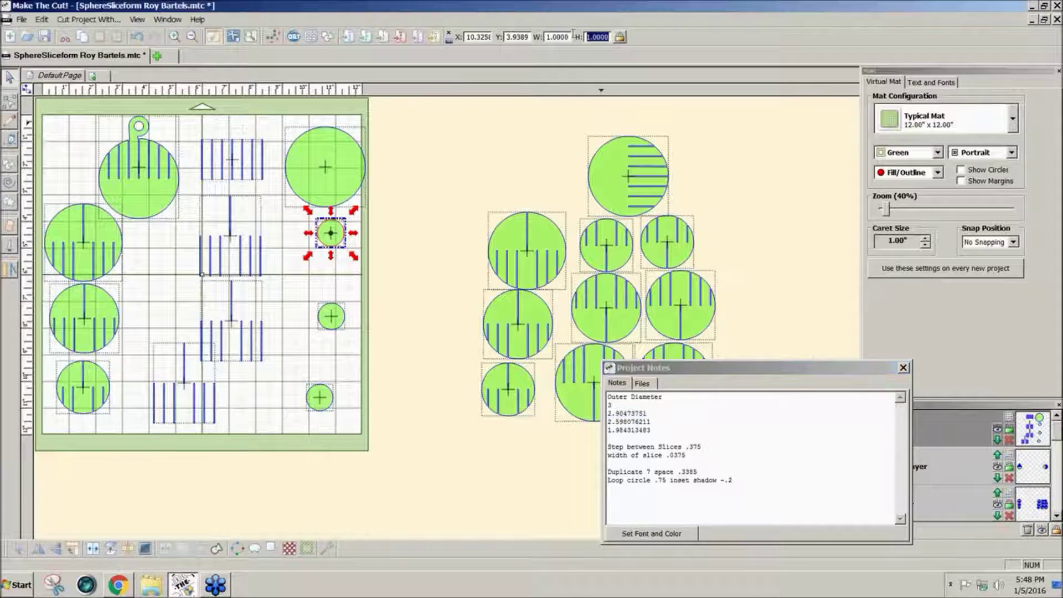
pyautogui.hotkey('ctrl', 'v')
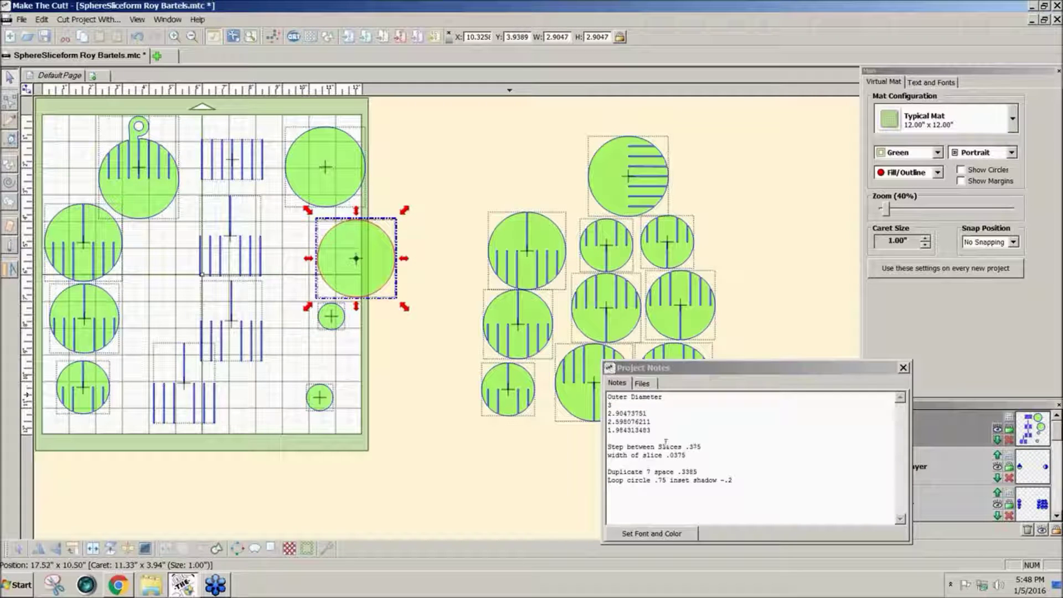
pyautogui.click(649, 422)
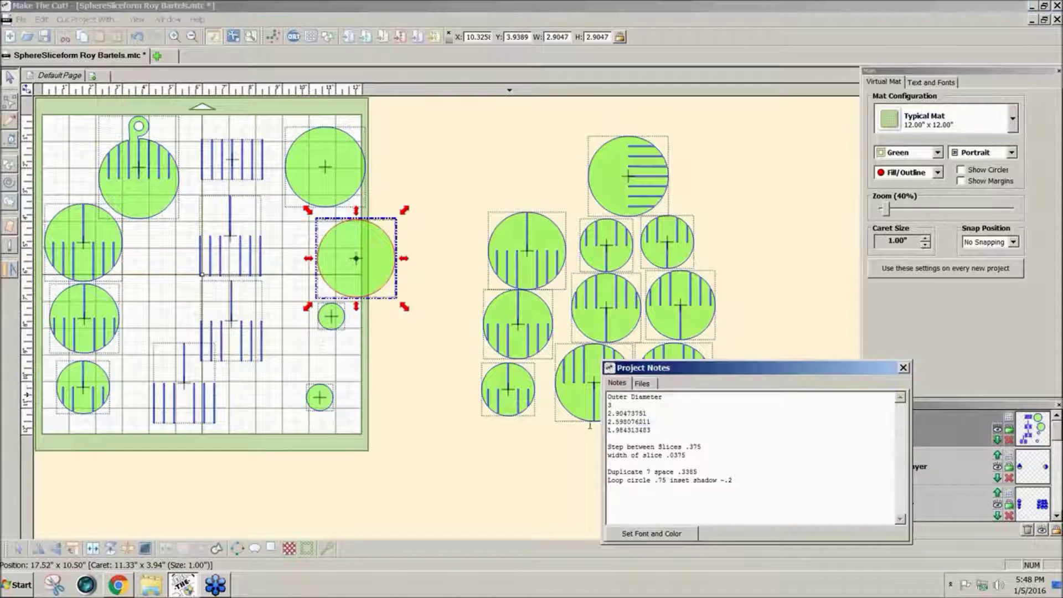
# - Resize the third plain circle to the 2.5981-inch diameter from the notes
pyautogui.moveTo(651, 422); pyautogui.dragTo(600, 423)
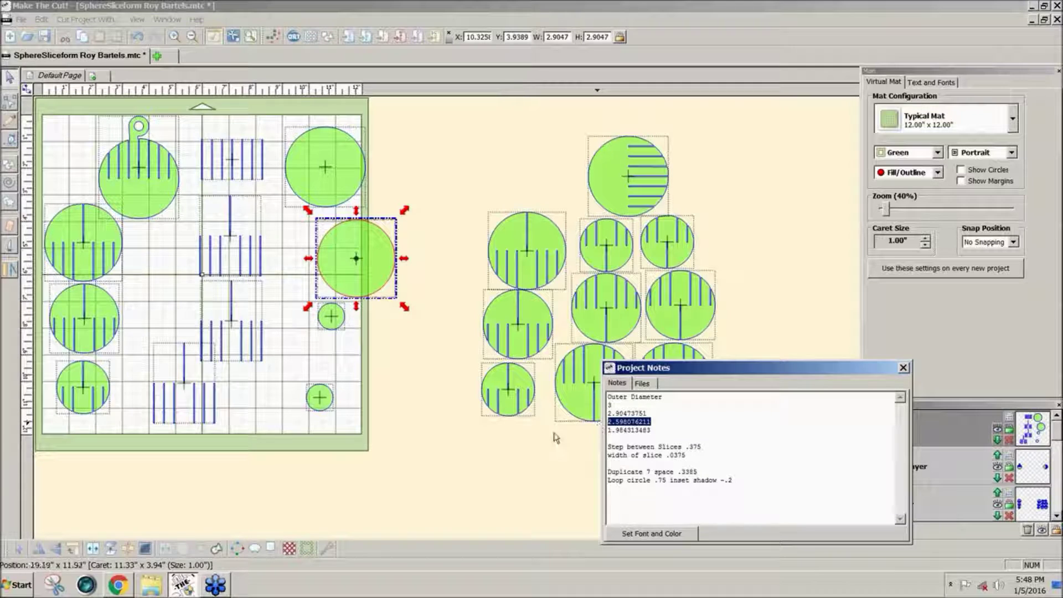
pyautogui.click(331, 316)
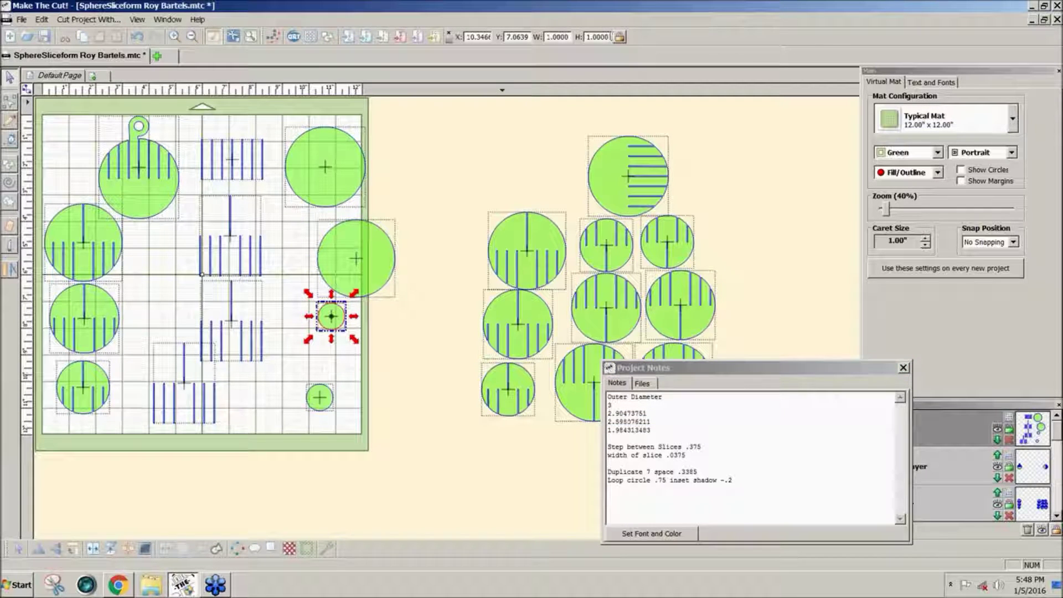
pyautogui.click(597, 37)
pyautogui.hotkey('ctrl', 'v')
pyautogui.press('Return')
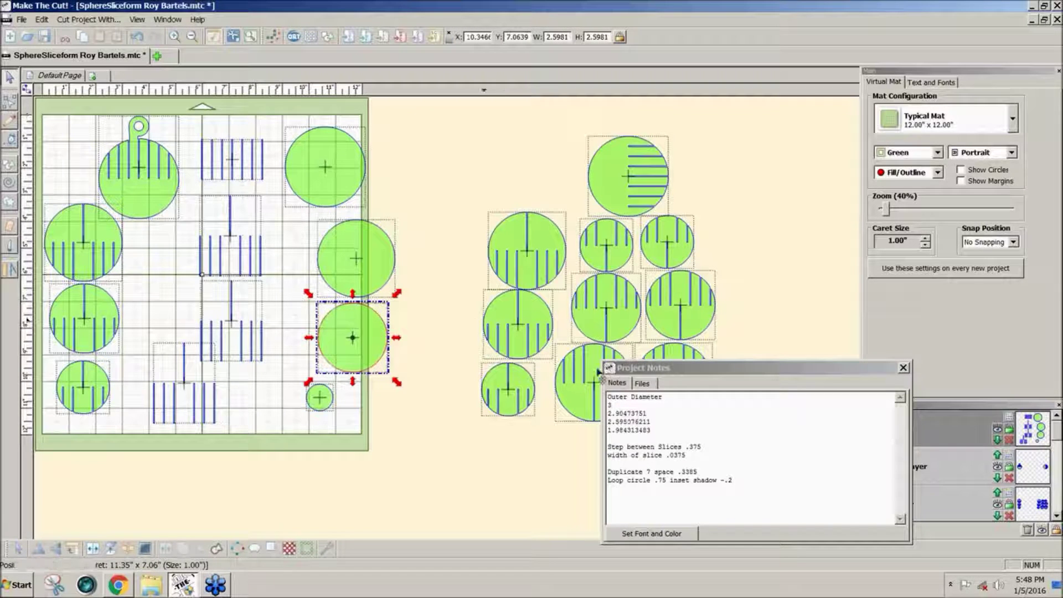
# - Resize the last circle to 1.9843 inches at the mat's bottom, then nudge the 3-inch circle down
pyautogui.moveTo(653, 430); pyautogui.dragTo(600, 430)
pyautogui.hotkey('ctrl', 'c')
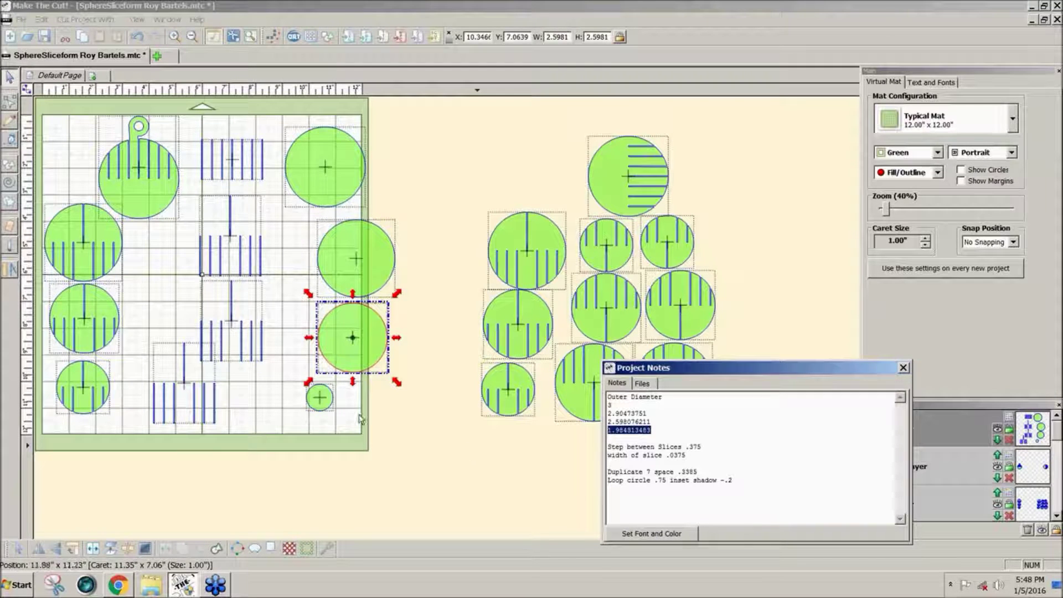
pyautogui.moveTo(320, 399); pyautogui.dragTo(283, 402)
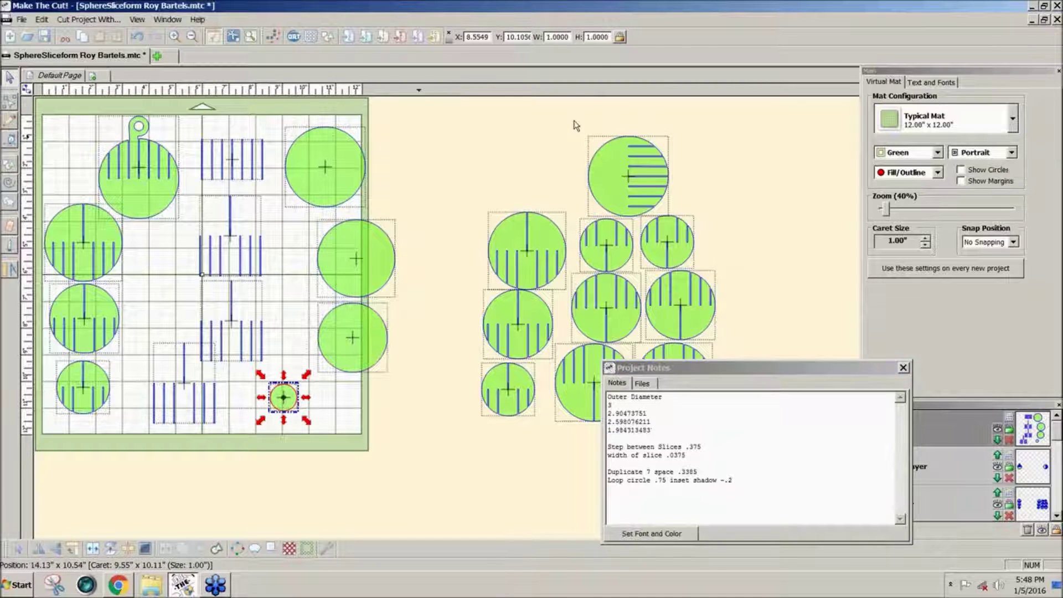
pyautogui.doubleClick(610, 37)
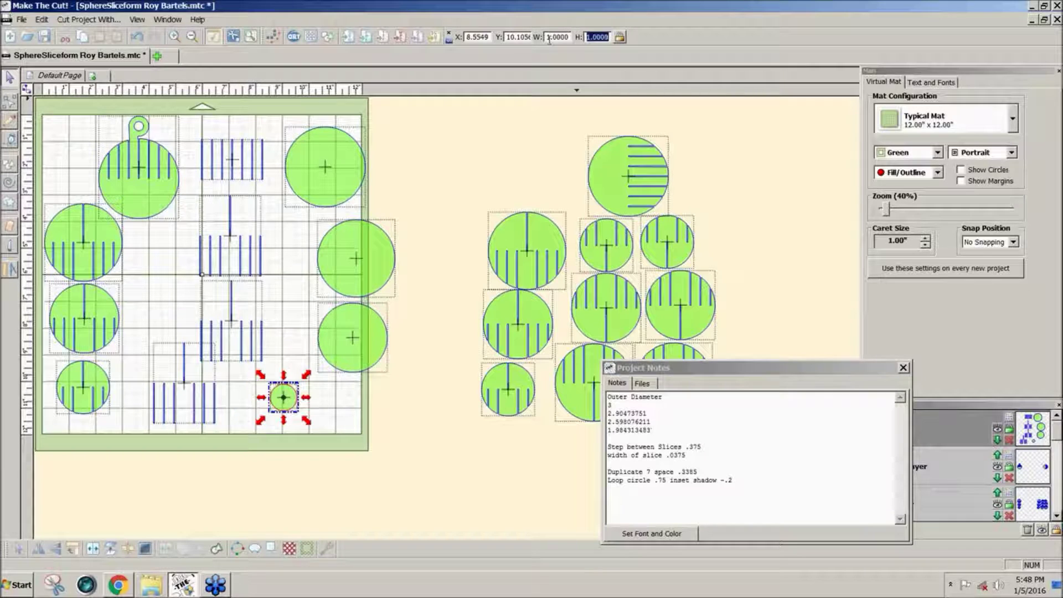
pyautogui.hotkey('ctrl', 'v')
pyautogui.press('Return')
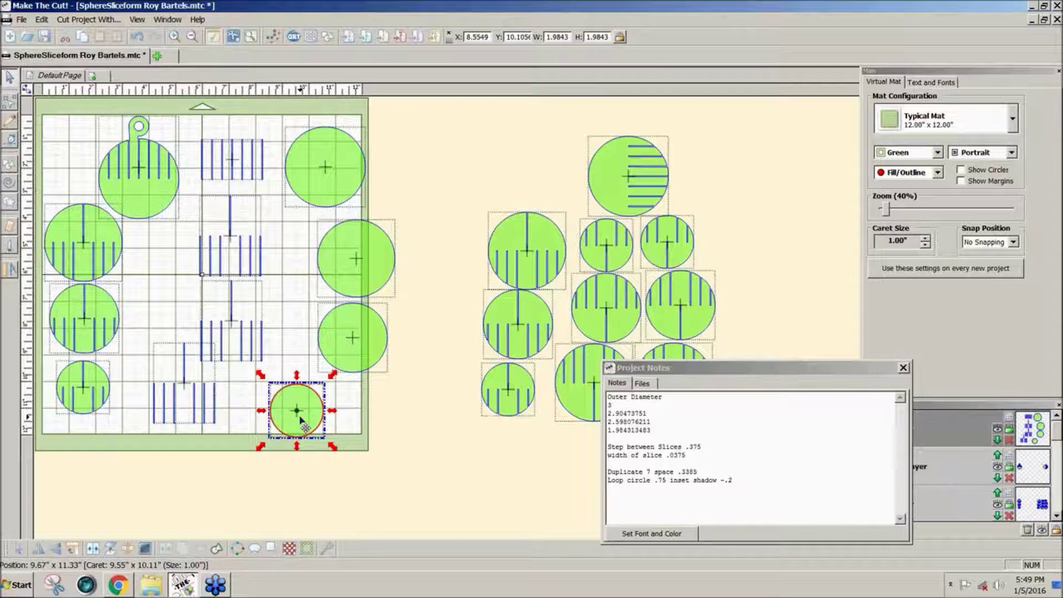
pyautogui.moveTo(303, 419); pyautogui.dragTo(330, 417)
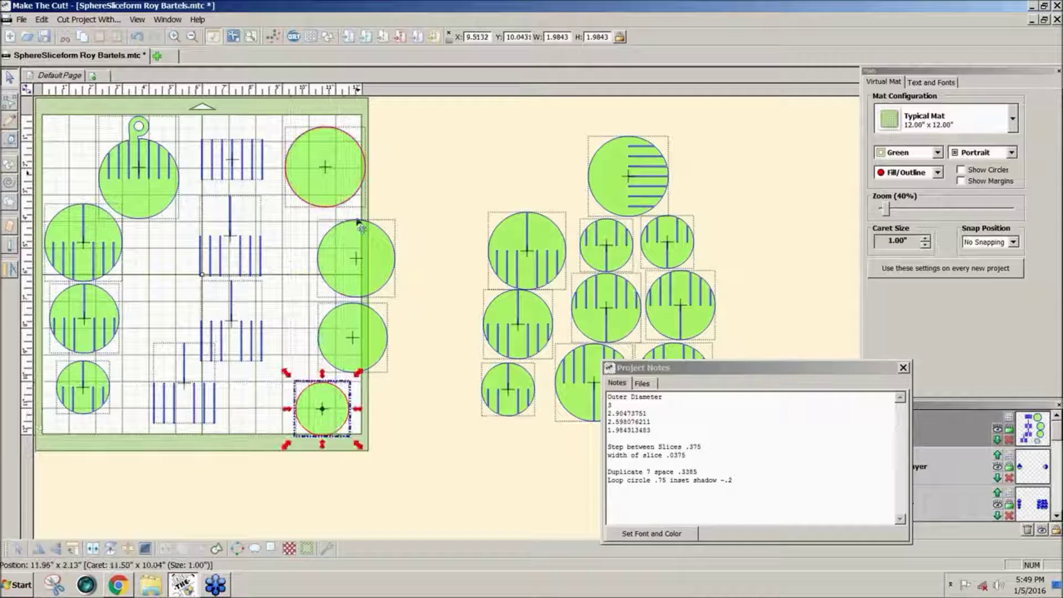
pyautogui.moveTo(340, 176); pyautogui.dragTo(334, 189)
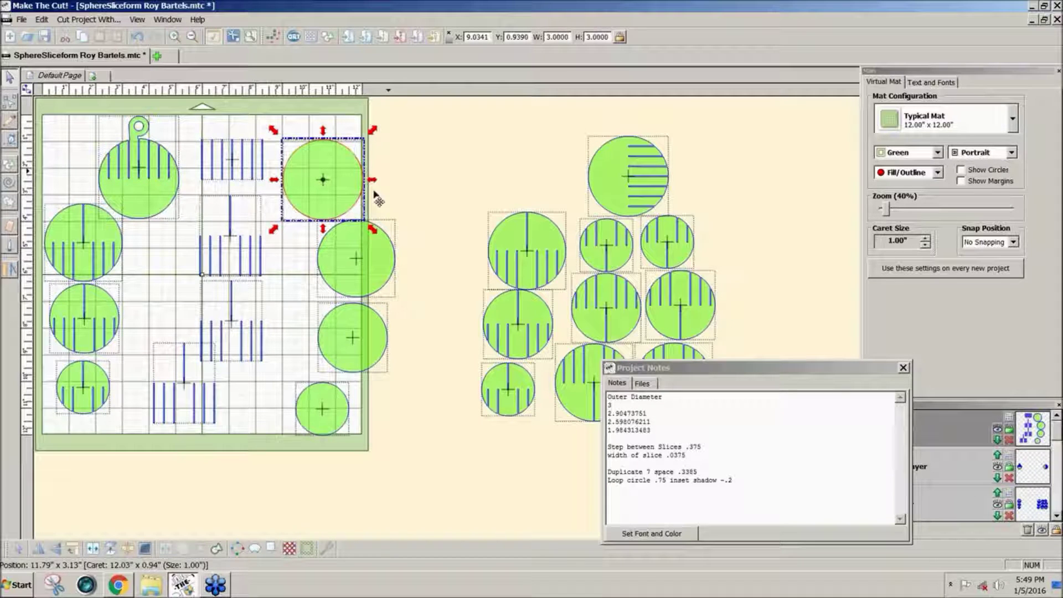
# - Shift the 3-inch circle slightly lower and left, and dismiss the desktop notification
pyautogui.moveTo(346, 202); pyautogui.dragTo(349, 210)
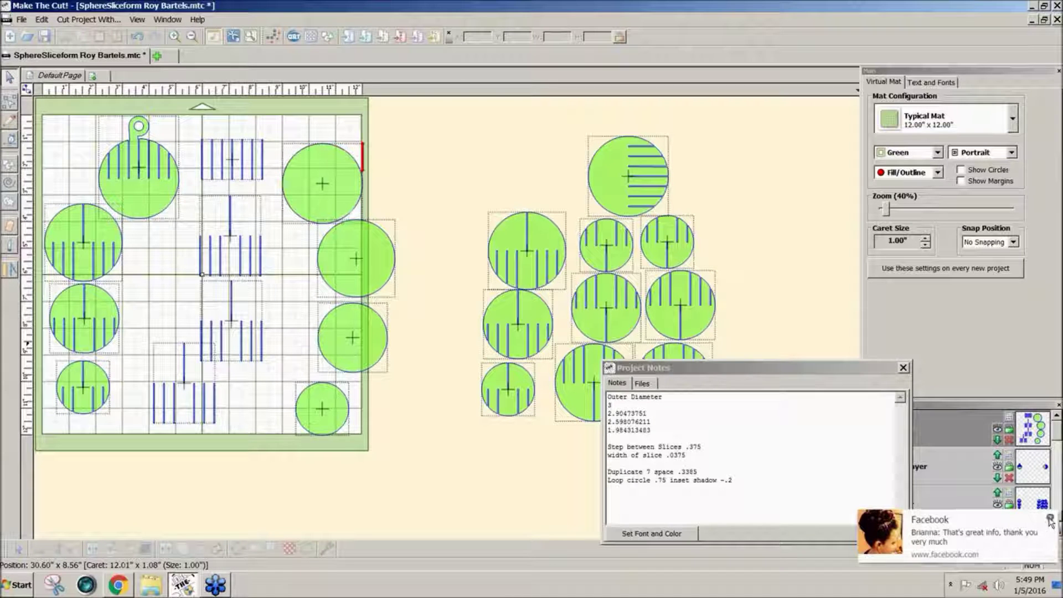
pyautogui.click(1051, 517)
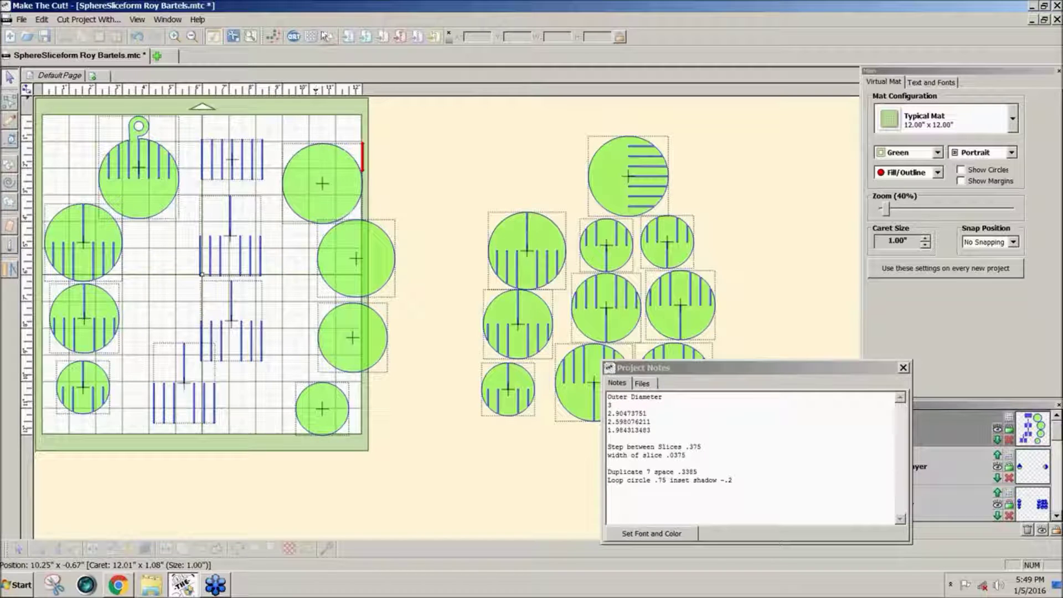
# - Add a Circle (Generic) and a Square (Polygons) from Basic Shapes
pyautogui.click(330, 38)
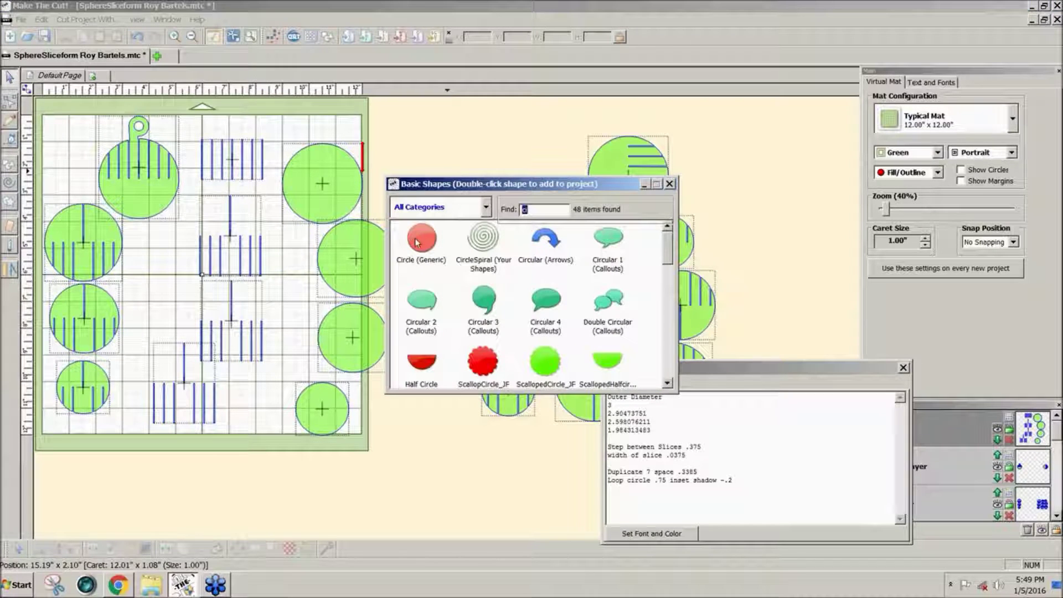
pyautogui.doubleClick(419, 243)
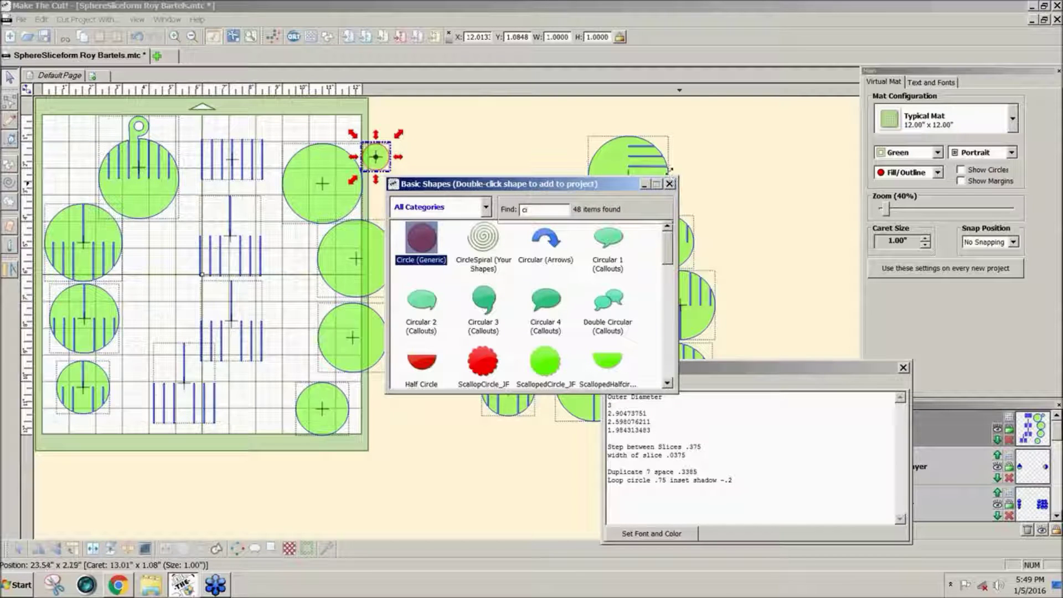
pyautogui.doubleClick(557, 209)
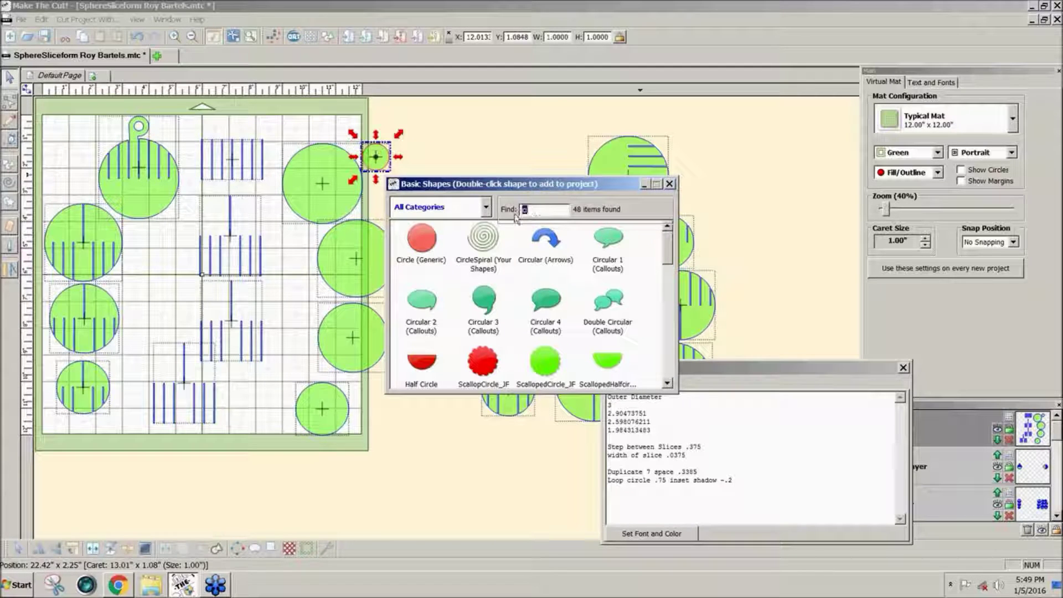
pyautogui.write('sq')
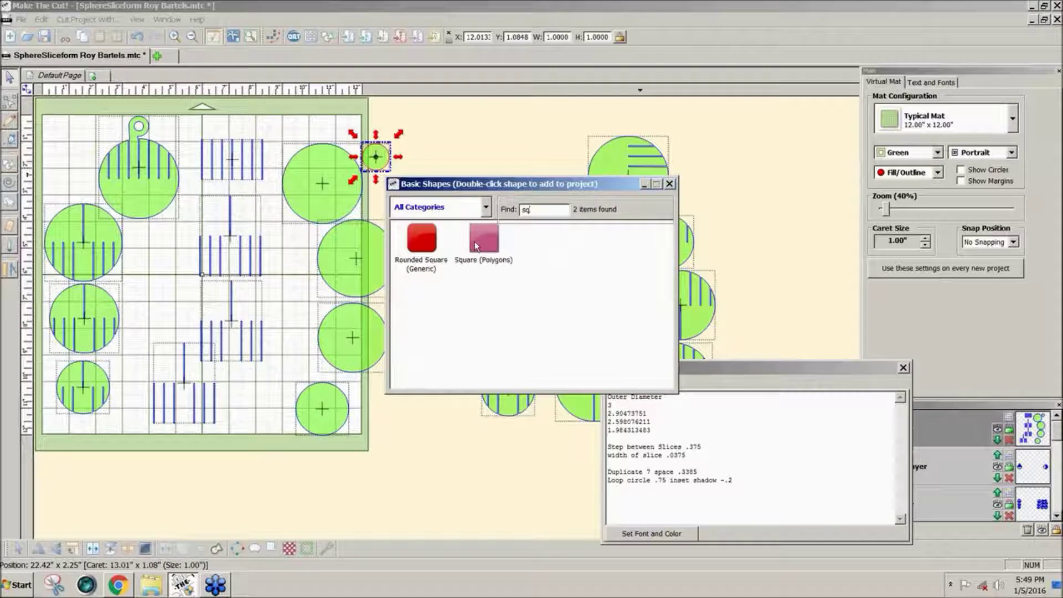
pyautogui.doubleClick(474, 242)
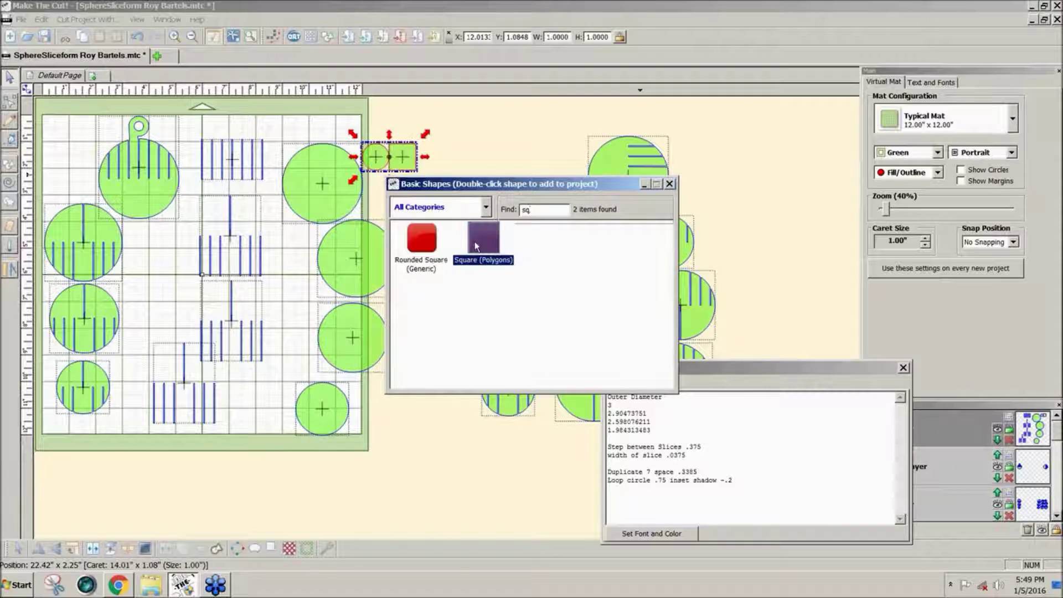
pyautogui.click(670, 185)
# - Separate the square and circle, then shrink the circle to 0.5 inch
pyautogui.moveTo(409, 167); pyautogui.dragTo(464, 164)
pyautogui.moveTo(375, 157); pyautogui.dragTo(402, 157)
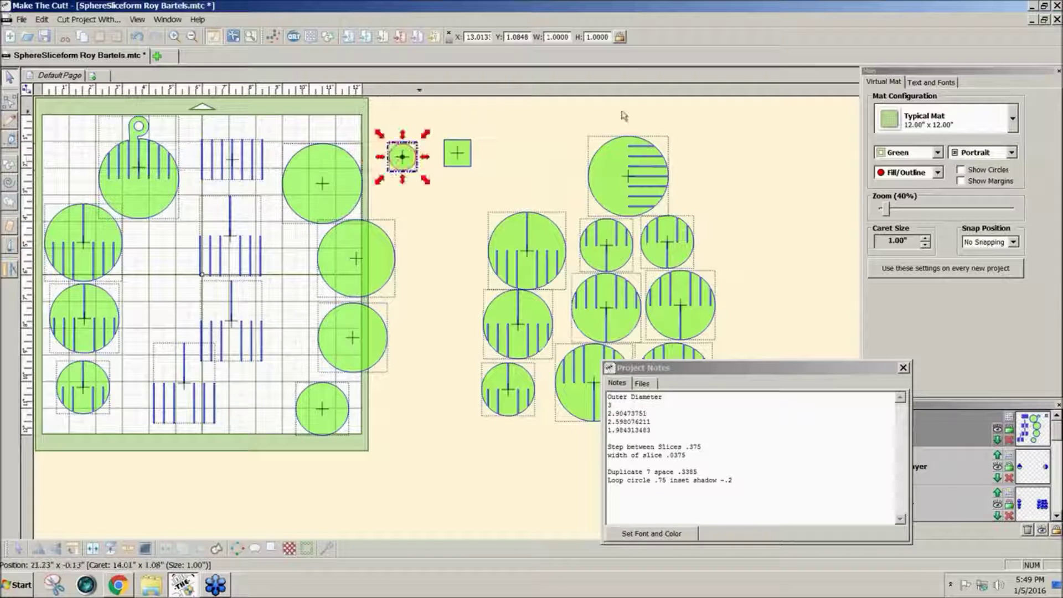
pyautogui.moveTo(605, 36); pyautogui.dragTo(579, 40)
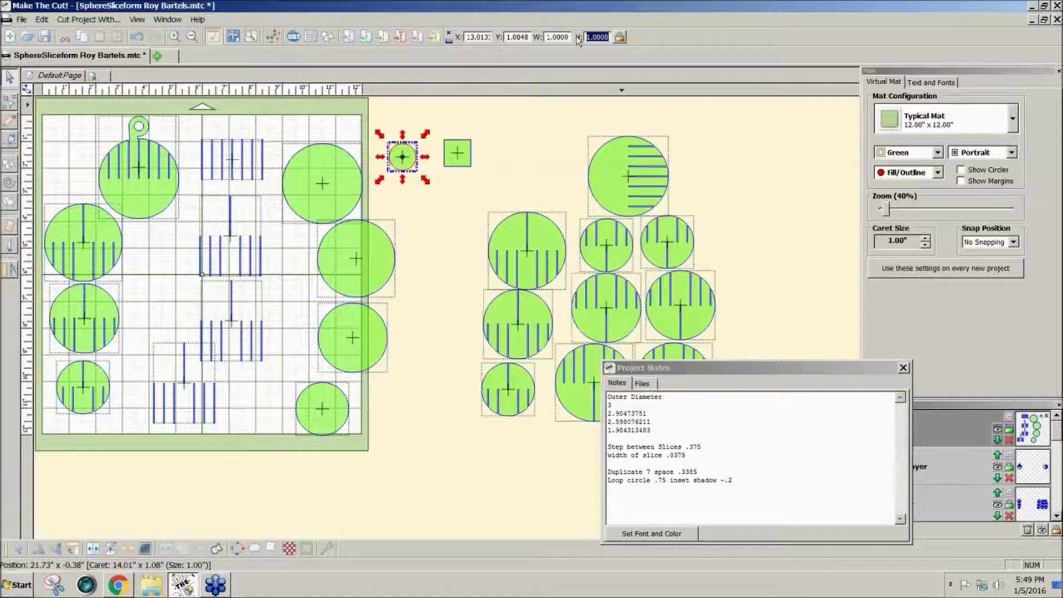
pyautogui.press('BackSpace')
pyautogui.press('Return')
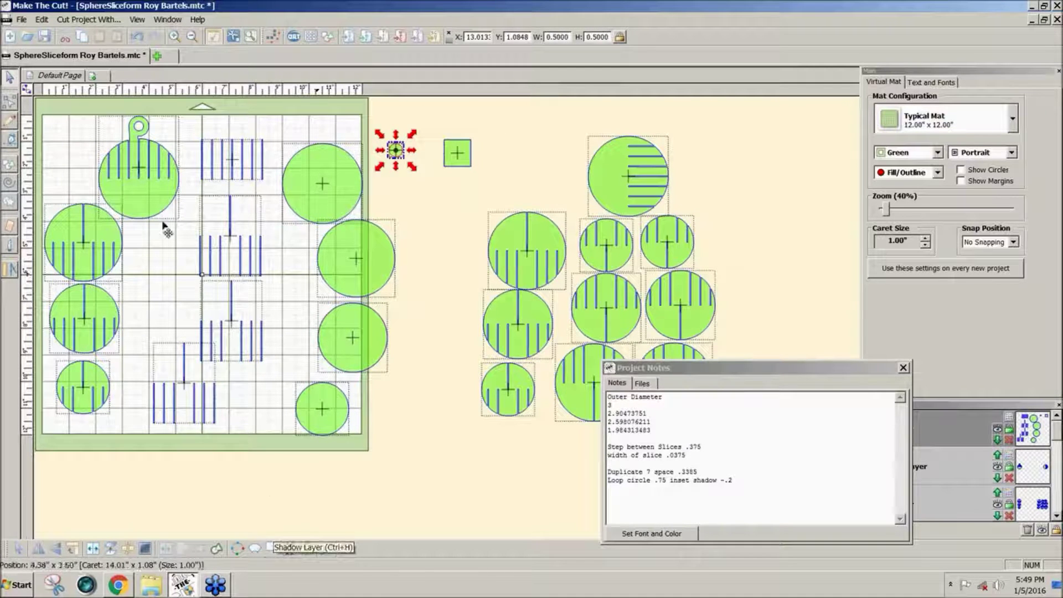
# - Generate a -0.2 inch mitered inset shadow layer on the 0.5-inch circle
pyautogui.click(271, 553)
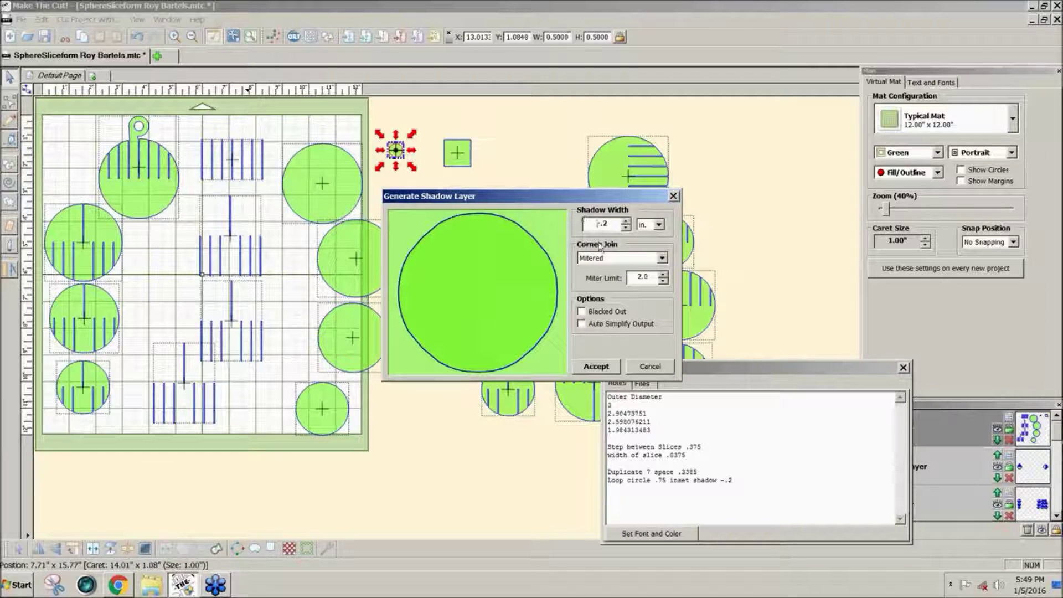
pyautogui.click(591, 229)
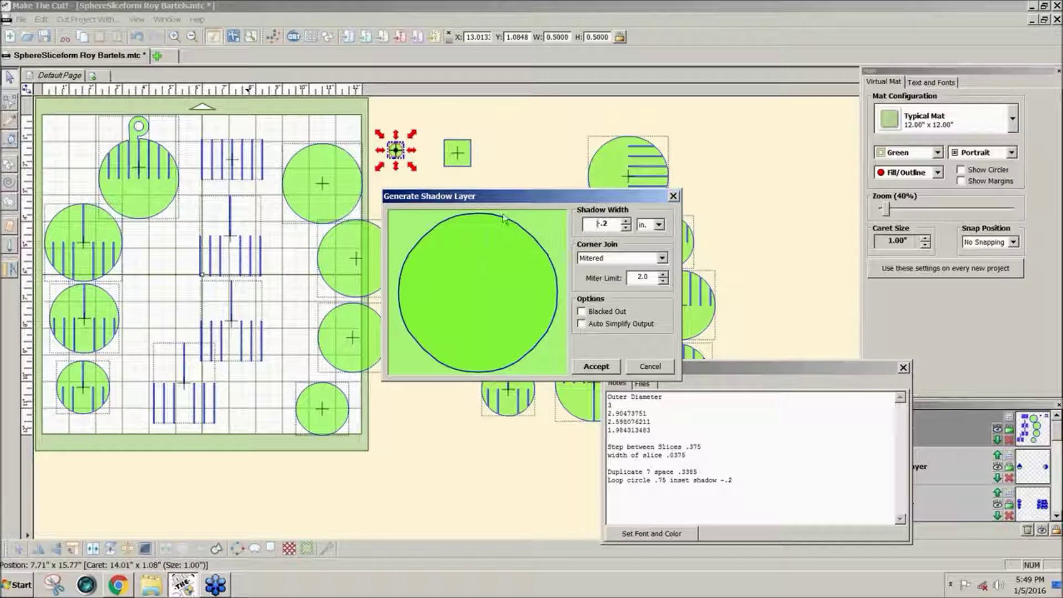
pyautogui.click(606, 367)
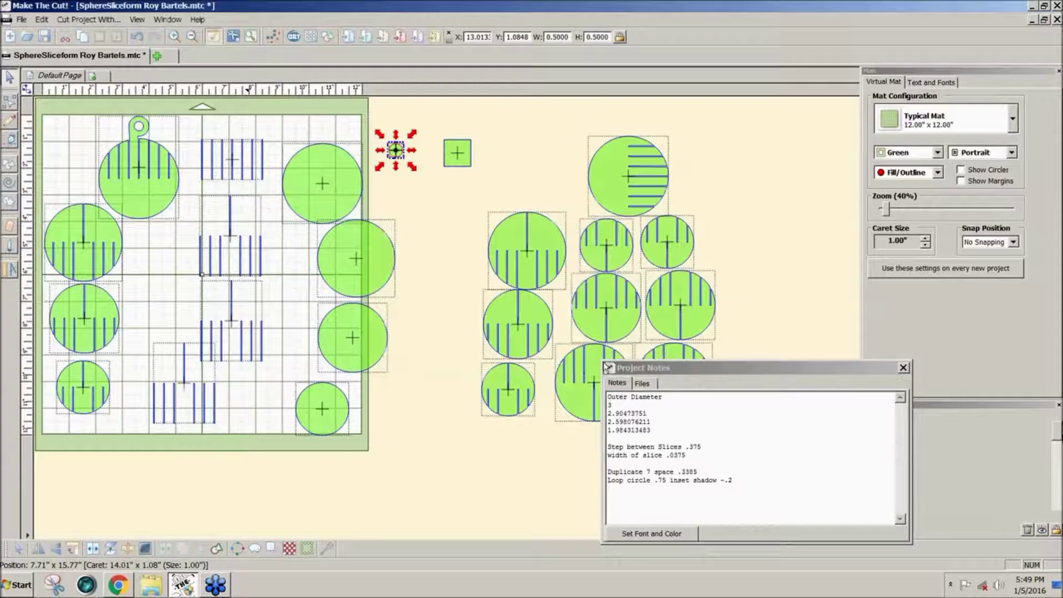
pyautogui.click(399, 164)
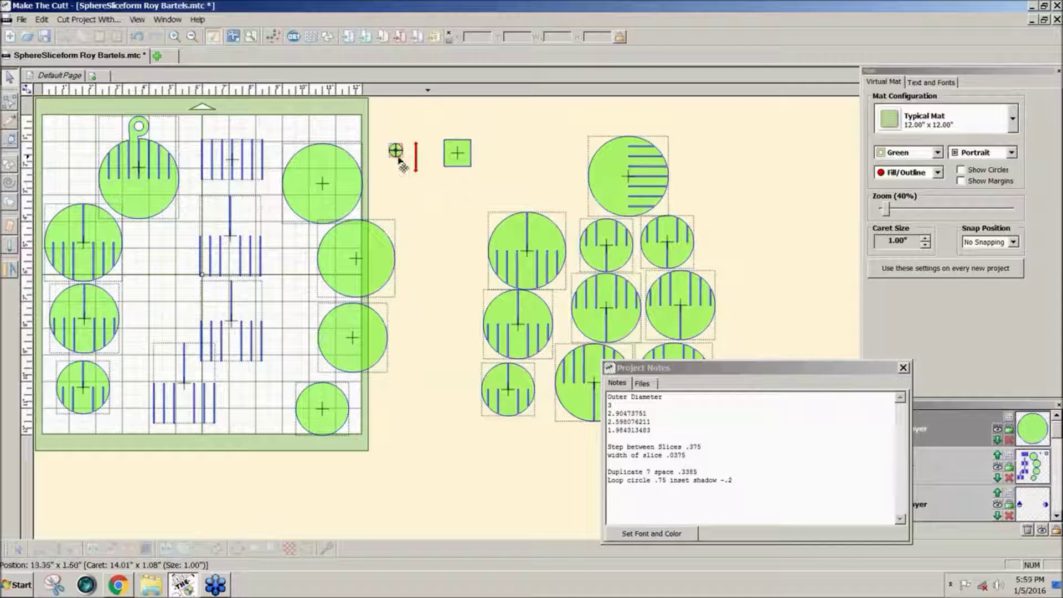
# - Delete the small 0.5-inch ringed circle sitting beside the mat
pyautogui.moveTo(397, 152); pyautogui.dragTo(411, 198)
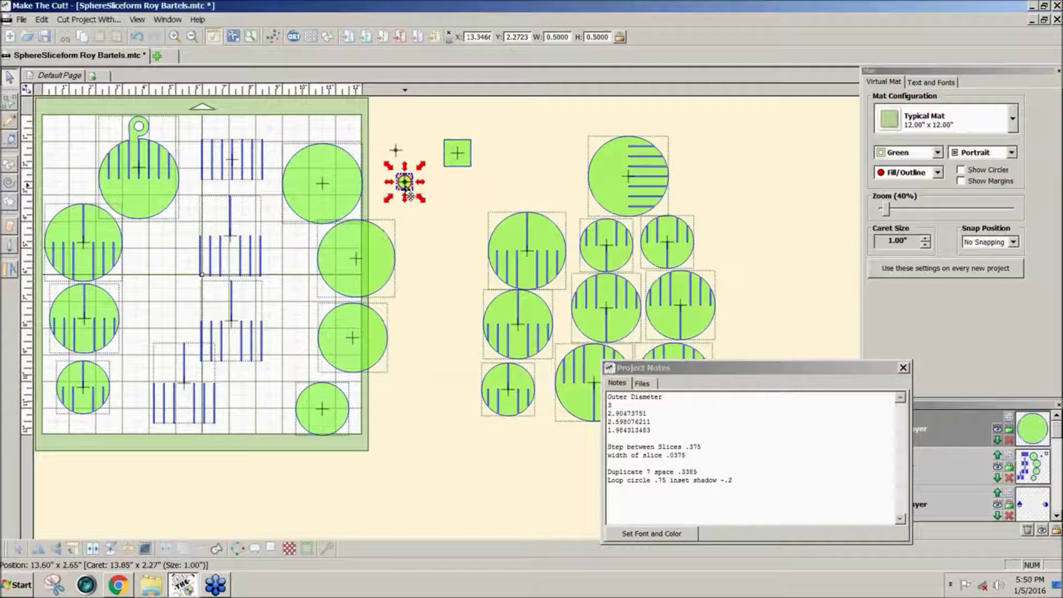
pyautogui.hotkey('ctrl', 'a')
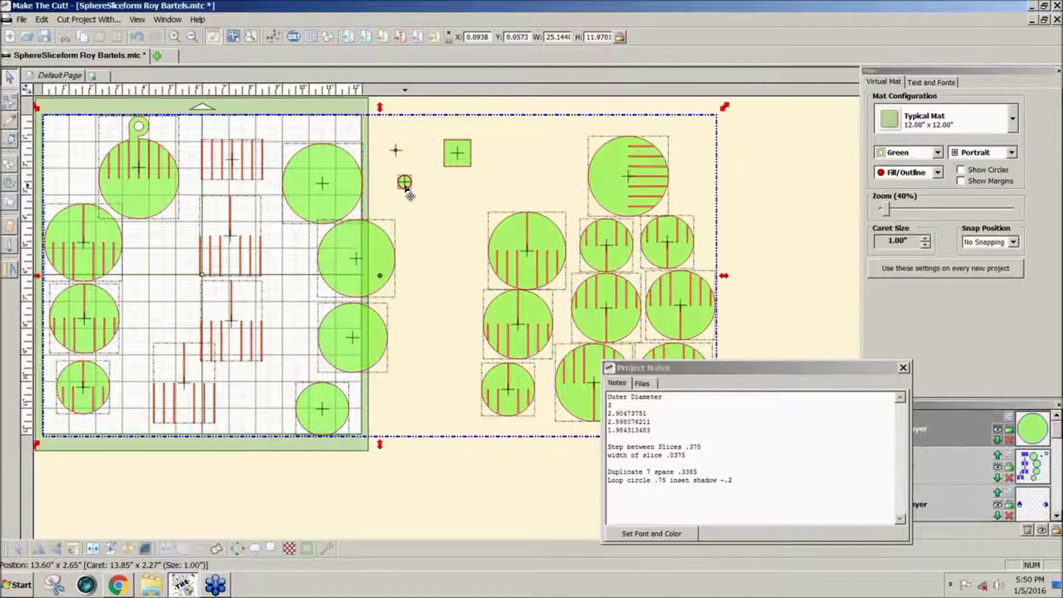
pyautogui.moveTo(432, 106); pyautogui.dragTo(377, 216)
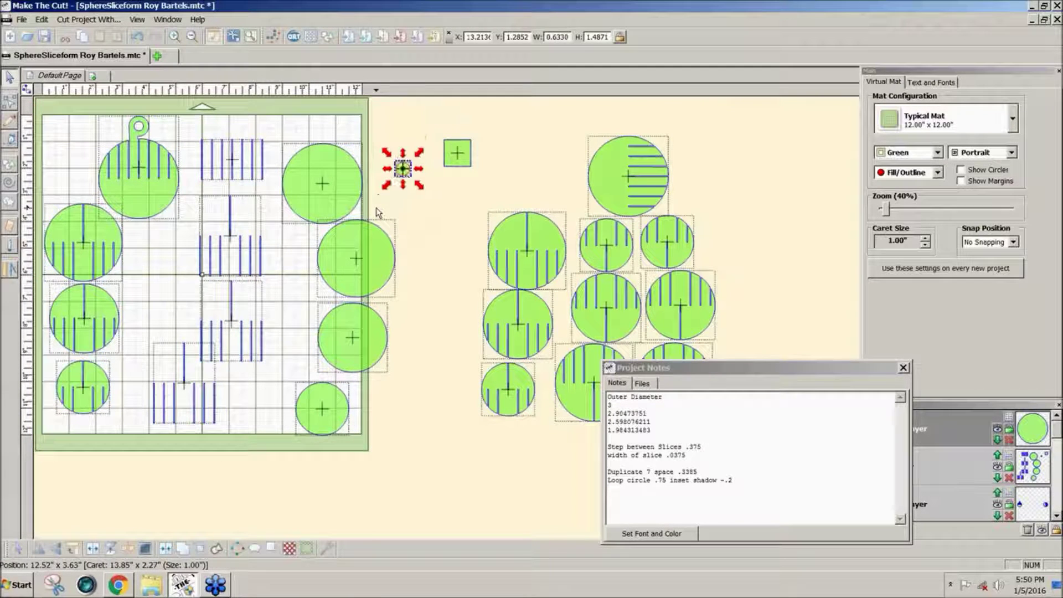
pyautogui.click(165, 548)
pyautogui.moveTo(411, 175); pyautogui.dragTo(412, 203)
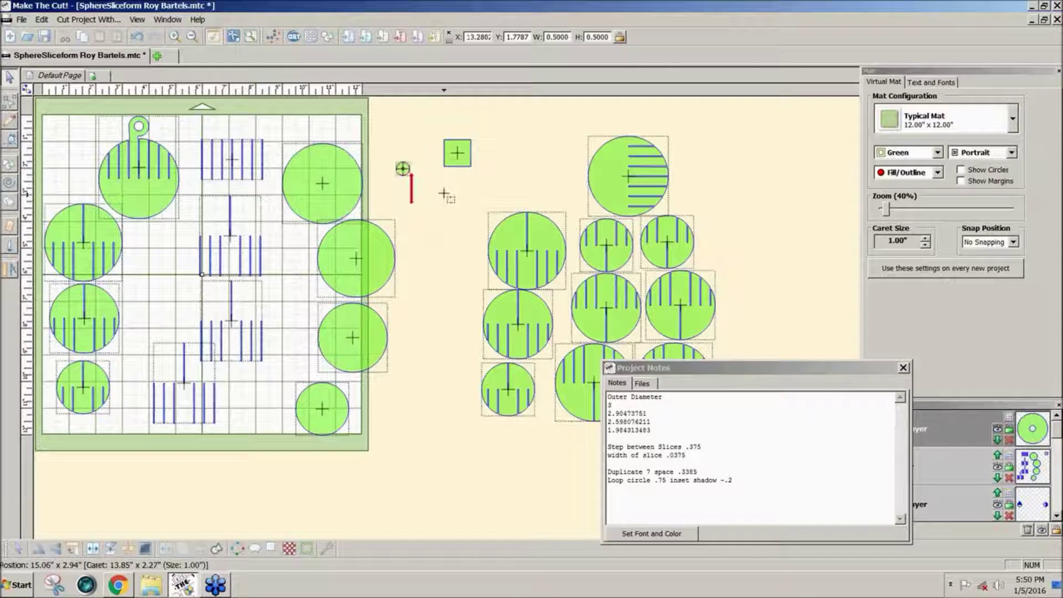
pyautogui.click(396, 162)
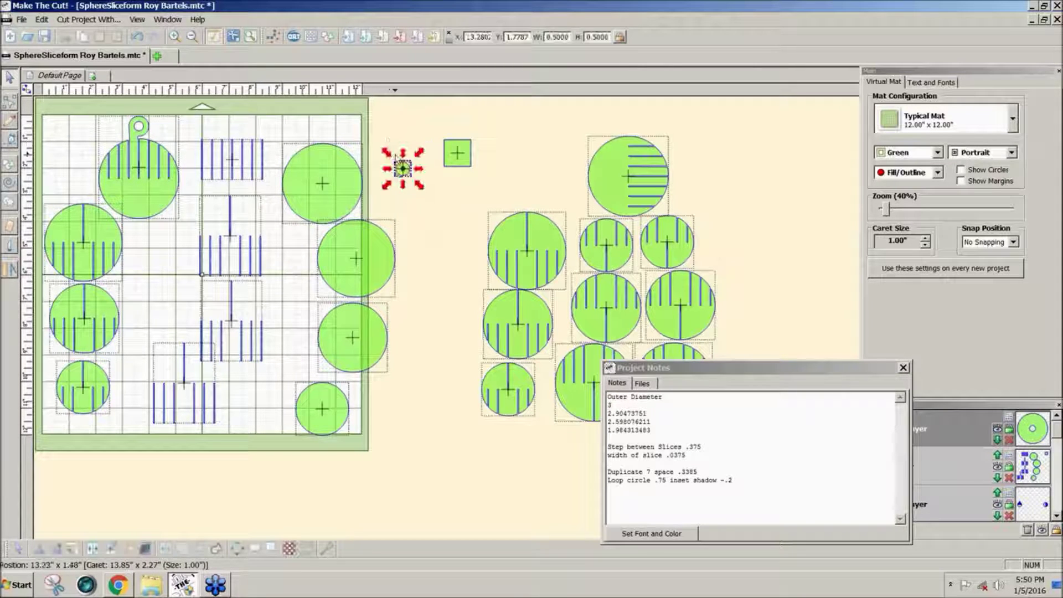
pyautogui.press('Delete')
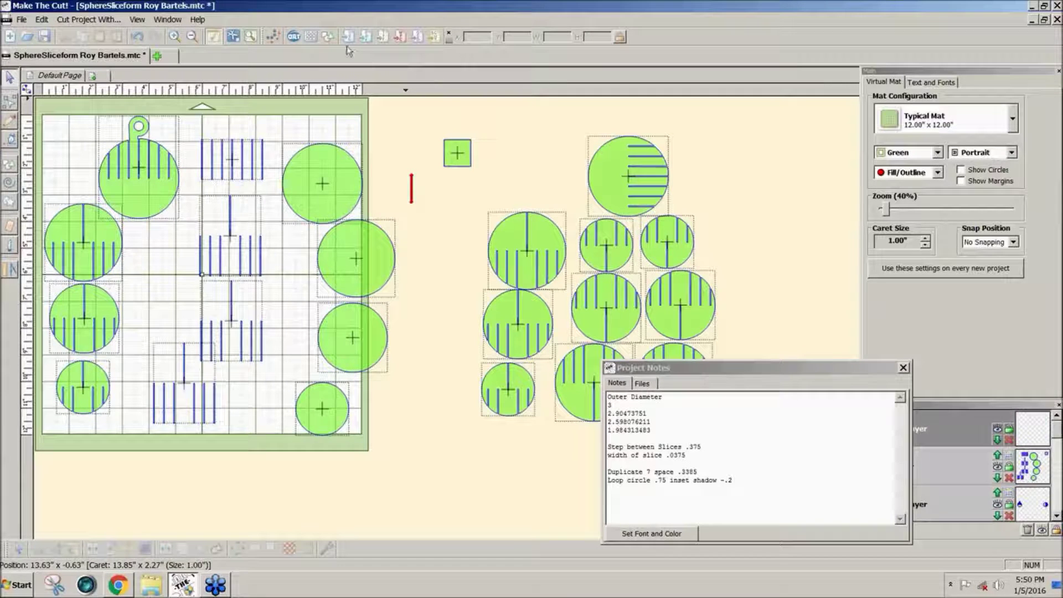
# - Add a Donut (Generic) shape from Basic Shapes
pyautogui.click(312, 36)
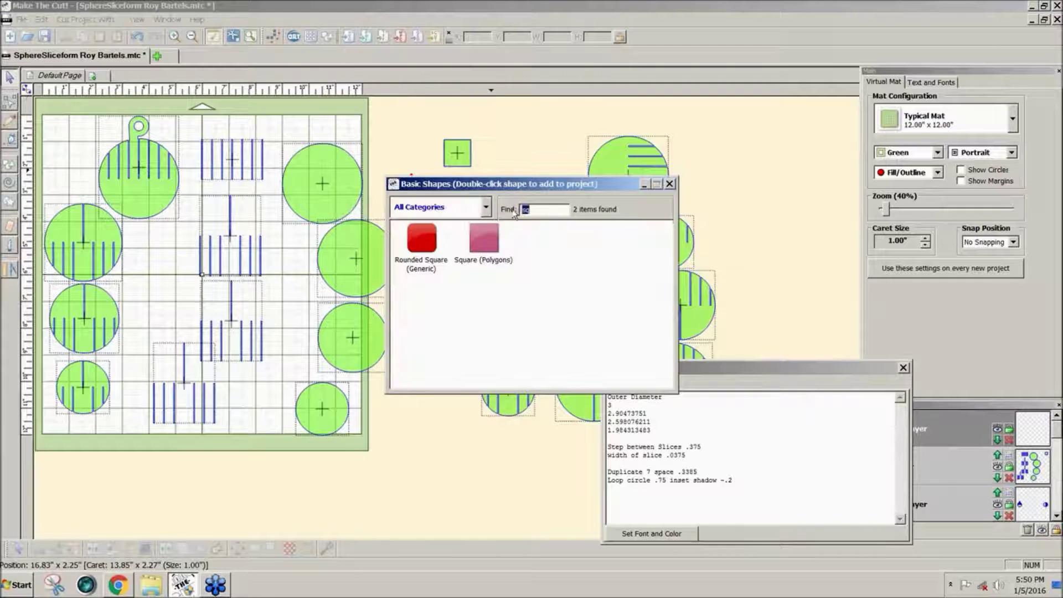
pyautogui.write('do')
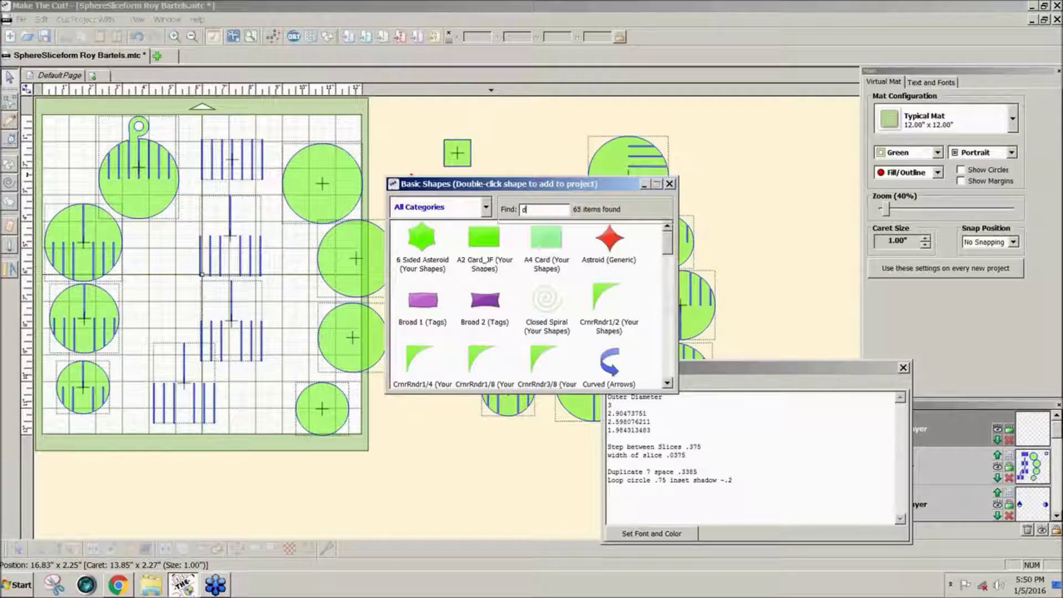
pyautogui.doubleClick(485, 248)
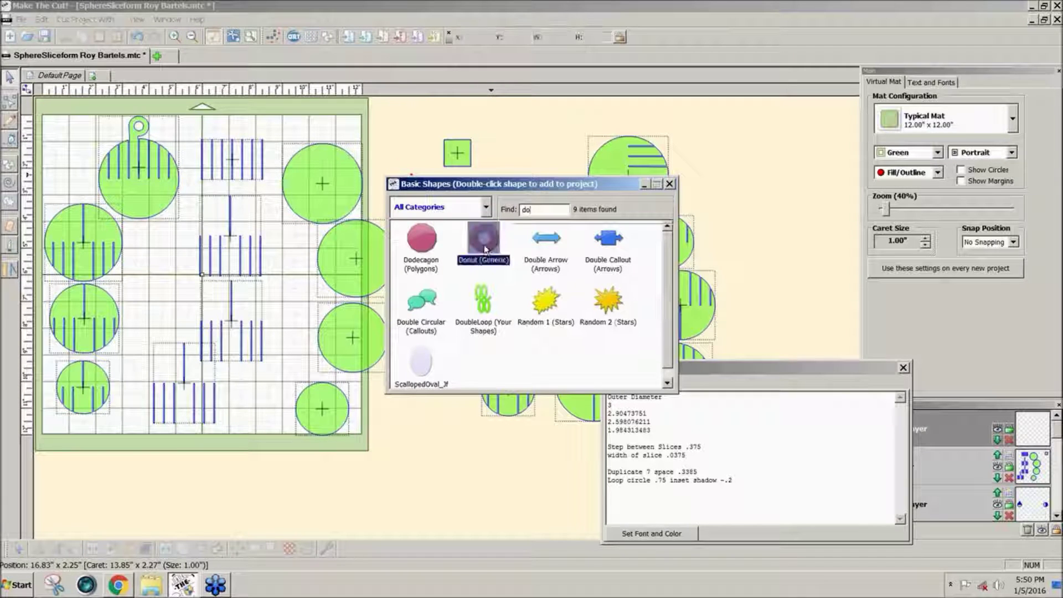
pyautogui.click(669, 184)
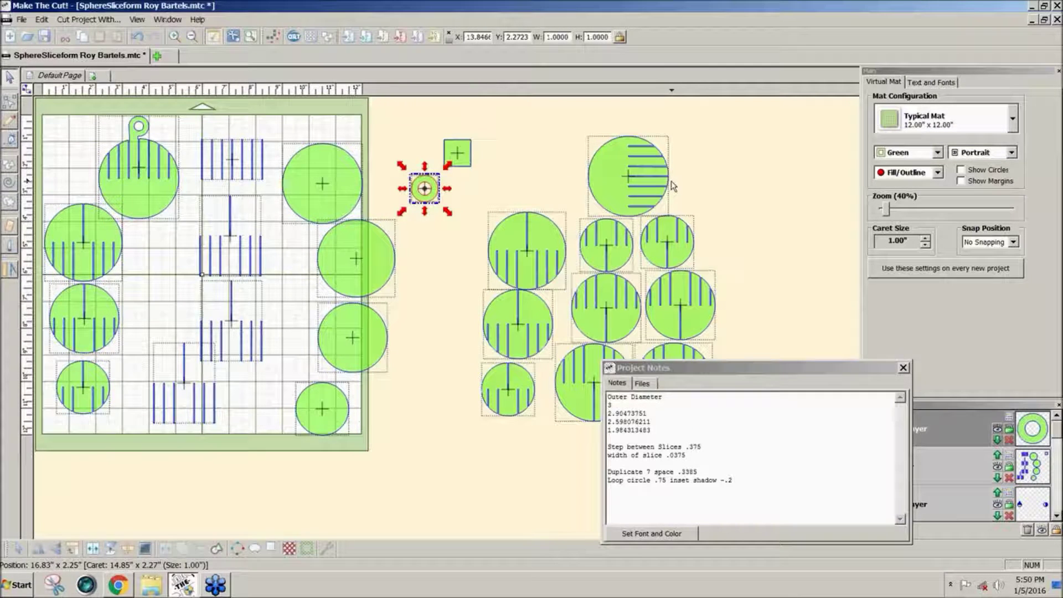
# - Size the donut to 0.75 x 0.75 inch and leave it beside the mat
pyautogui.doubleClick(610, 37)
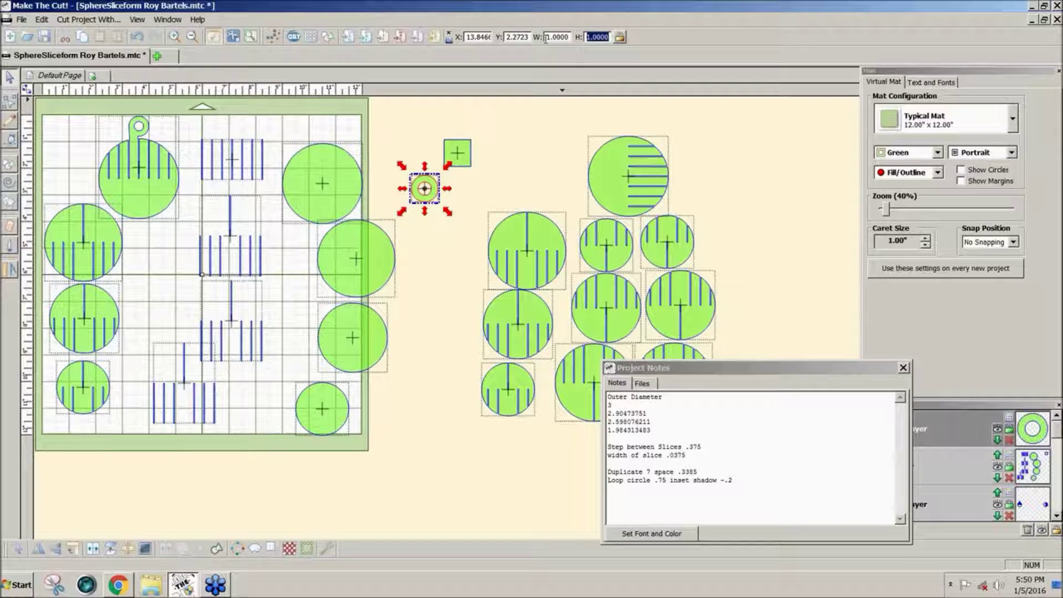
pyautogui.write('.5')
pyautogui.press('Return')
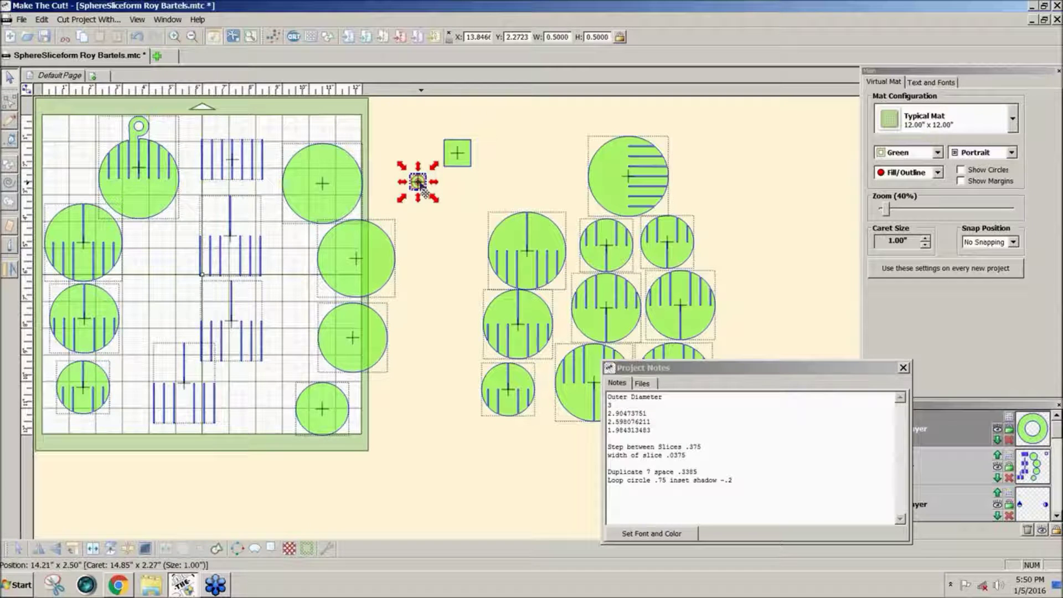
pyautogui.moveTo(423, 188); pyautogui.dragTo(158, 146)
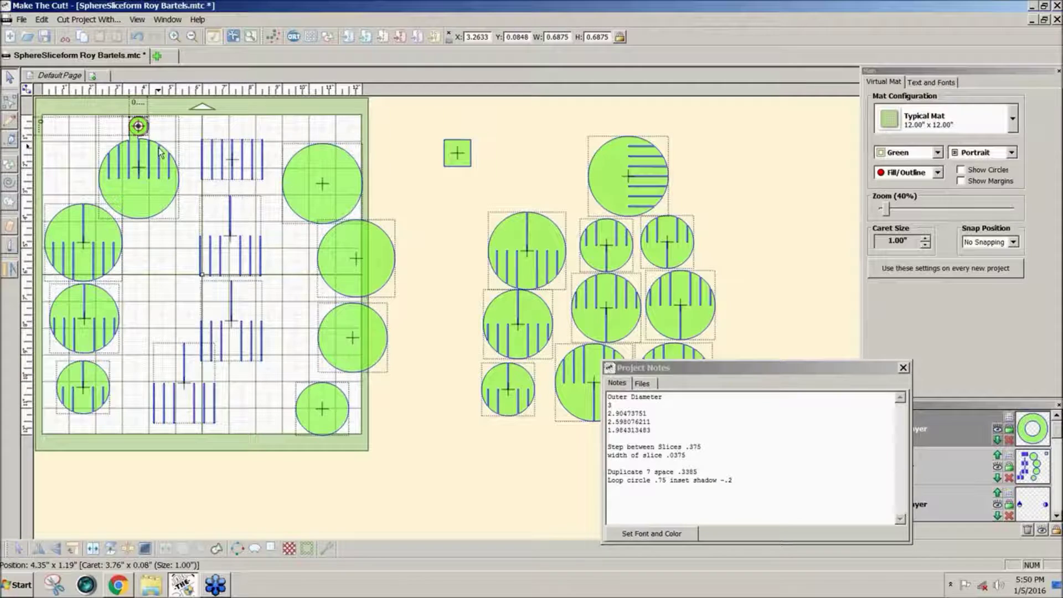
pyautogui.moveTo(147, 143); pyautogui.dragTo(422, 144)
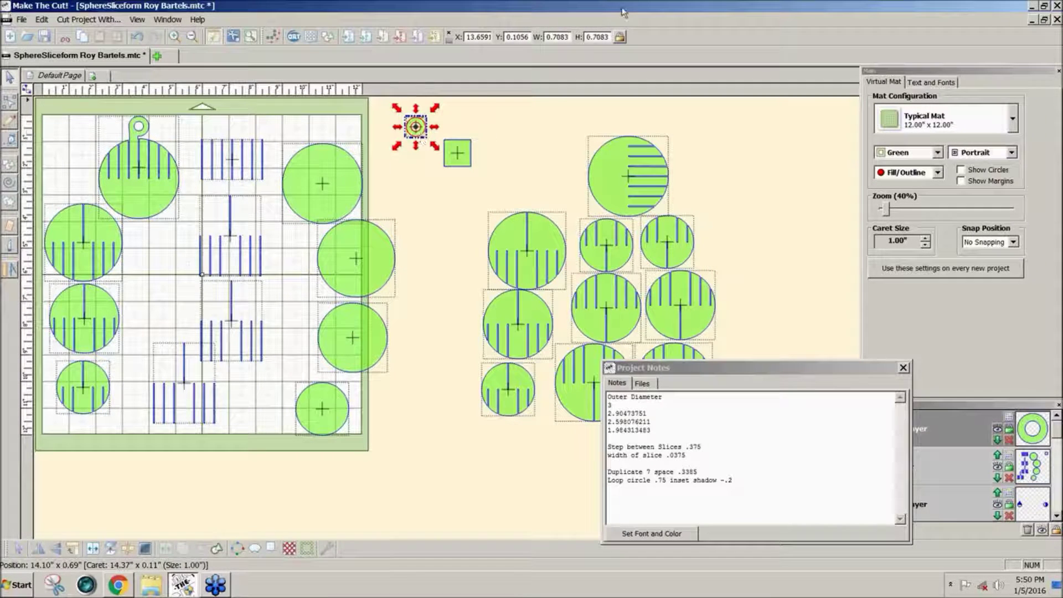
pyautogui.doubleClick(570, 37)
pyautogui.press('BackSpace')
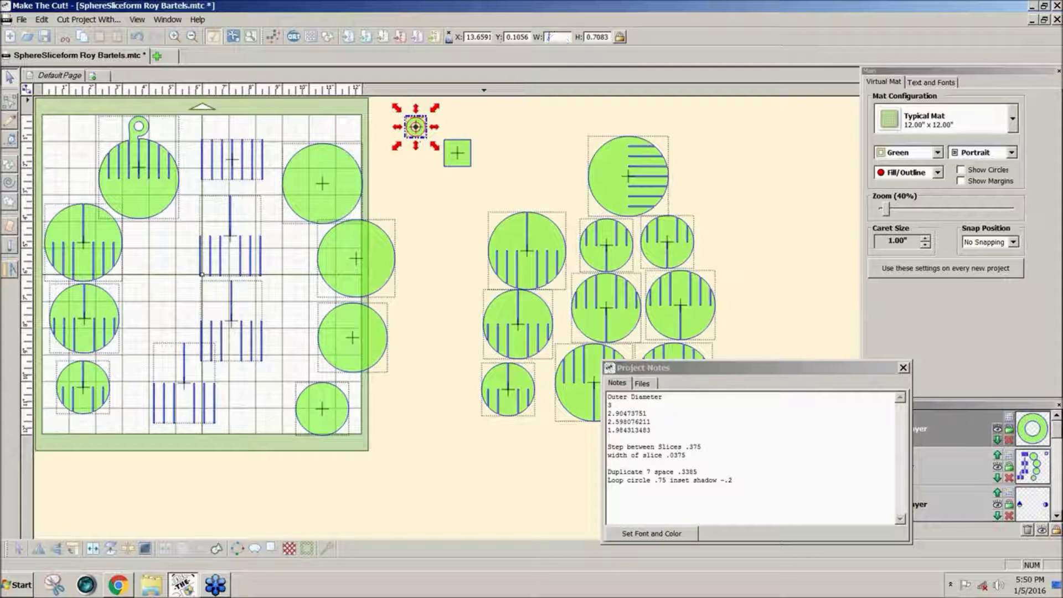
pyautogui.press('Return')
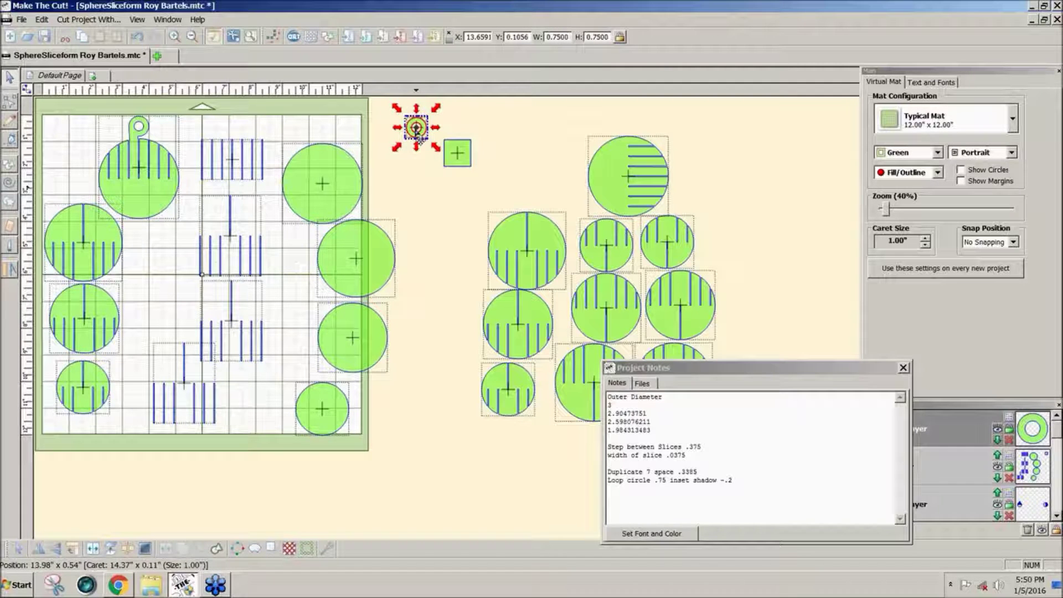
# - Unlock proportions, size the square to 0.3385 inch and move it under the donut
pyautogui.moveTo(419, 135); pyautogui.dragTo(405, 175)
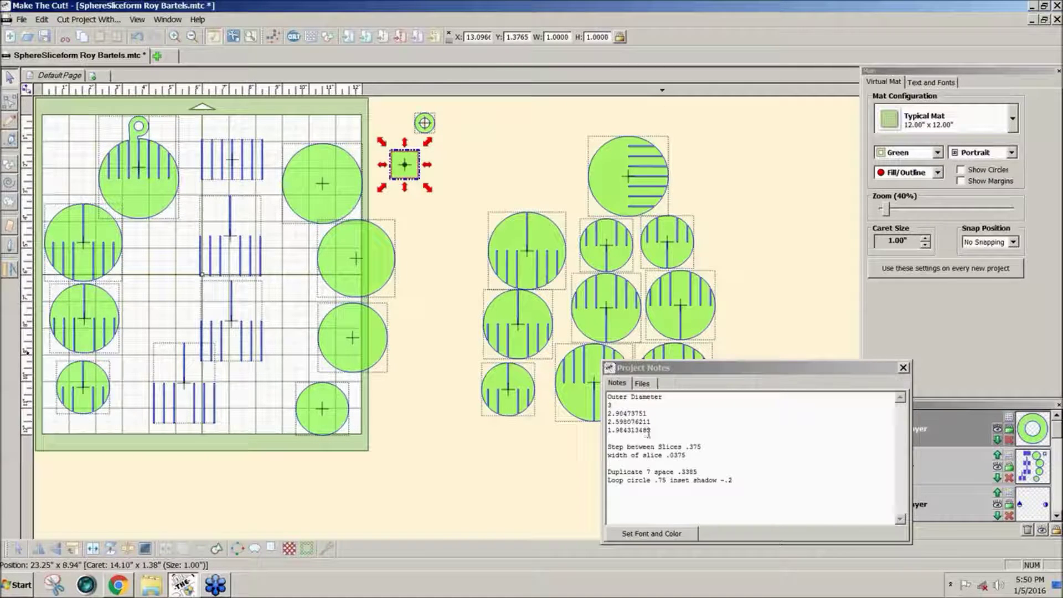
pyautogui.moveTo(699, 472); pyautogui.dragTo(682, 475)
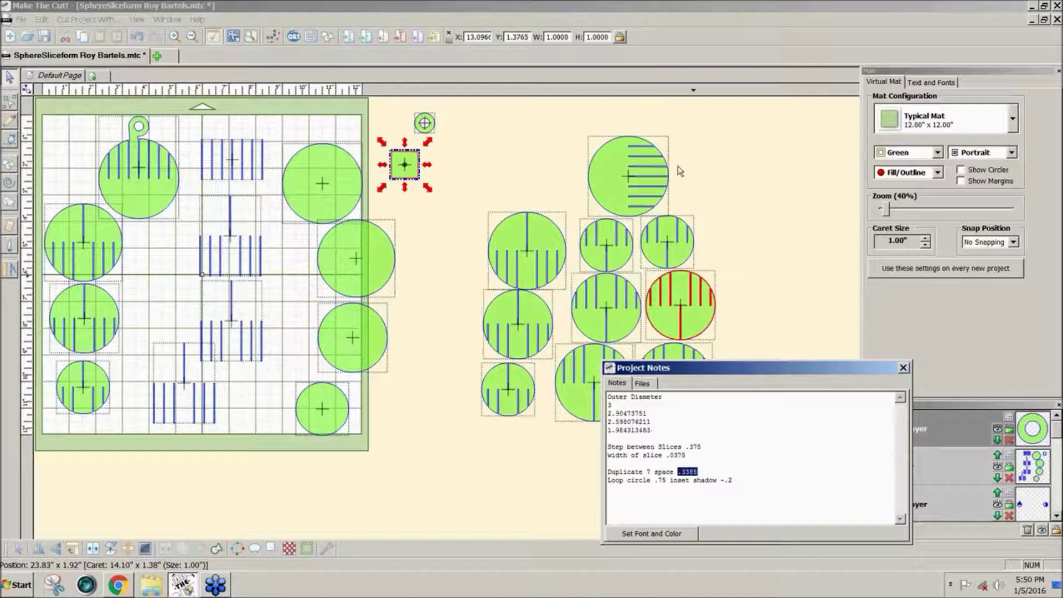
pyautogui.moveTo(608, 36); pyautogui.dragTo(593, 37)
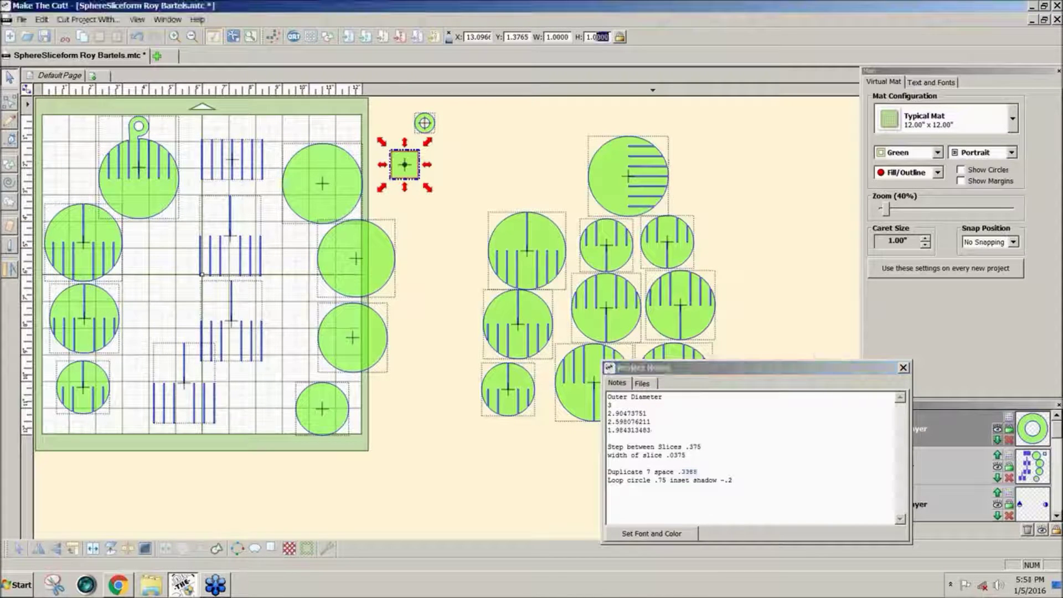
pyautogui.click(619, 40)
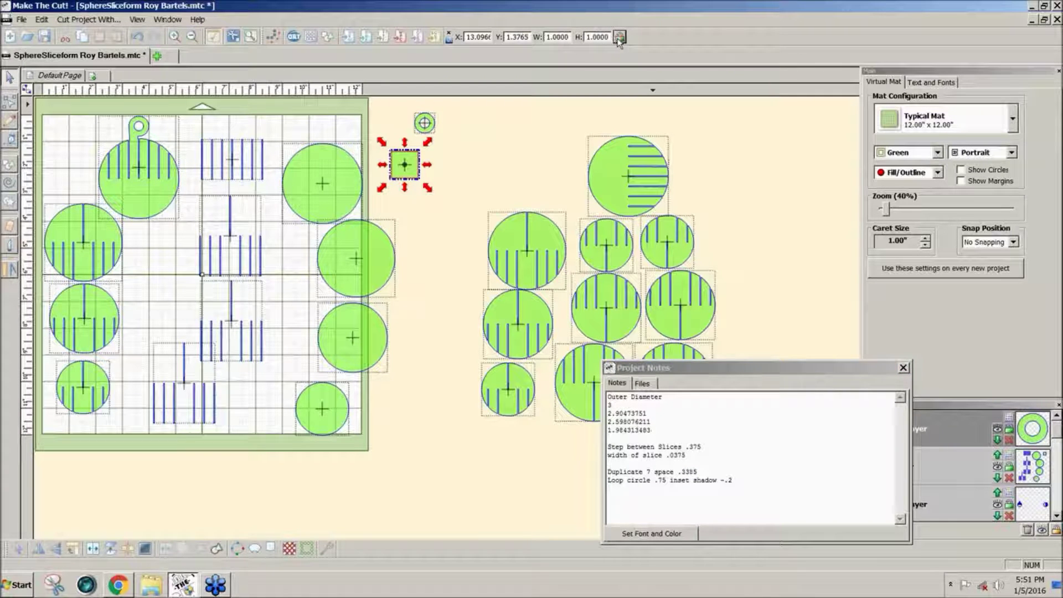
pyautogui.moveTo(586, 37); pyautogui.dragTo(610, 37)
pyautogui.write('.3385')
pyautogui.press('Return')
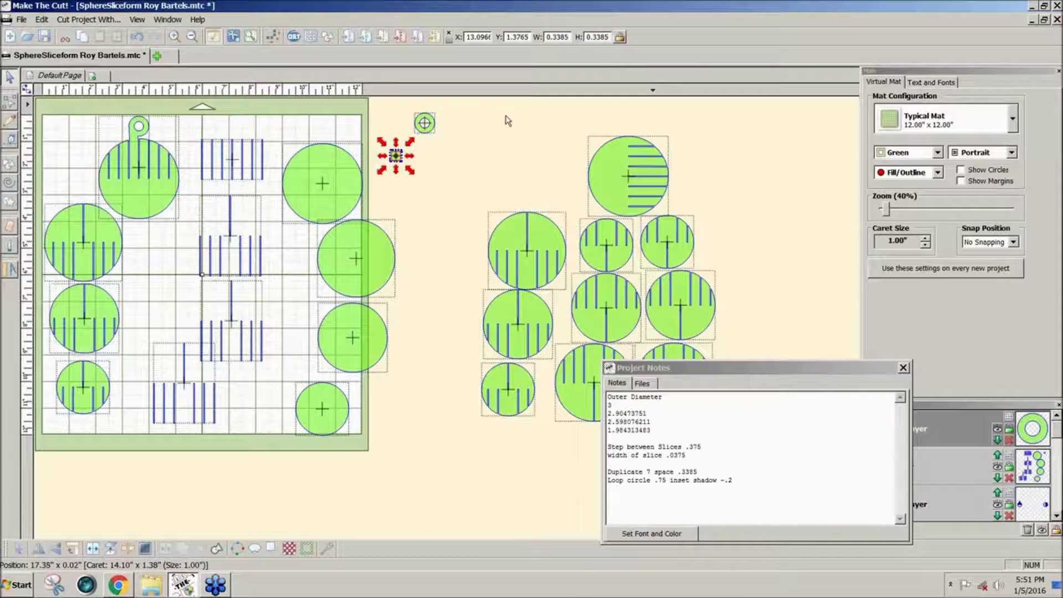
pyautogui.moveTo(395, 162); pyautogui.dragTo(379, 97)
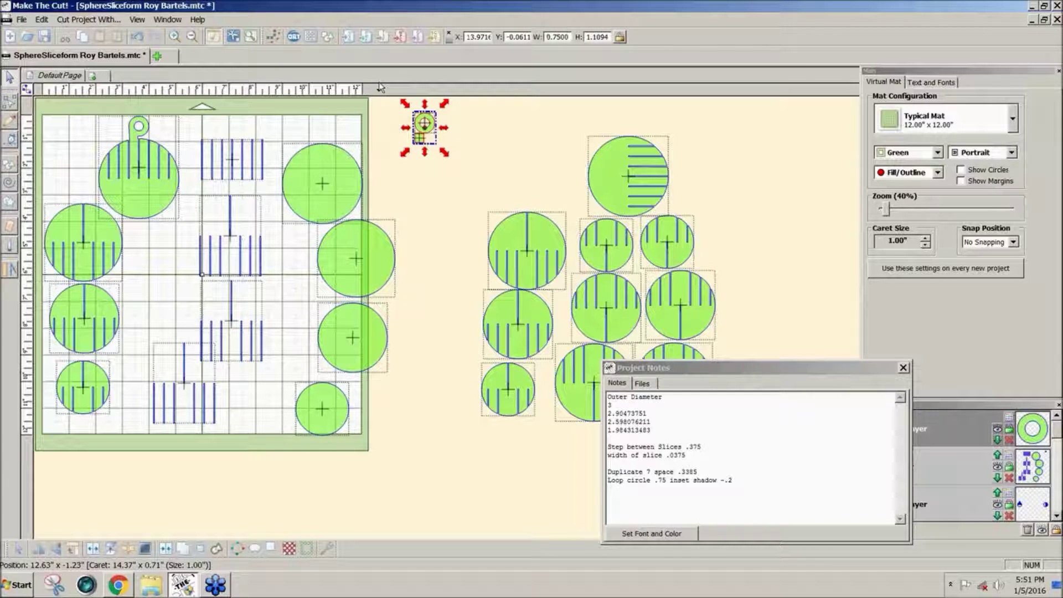
# - Zoom in and move the small rectangle up into the green ring
pyautogui.click(425, 158)
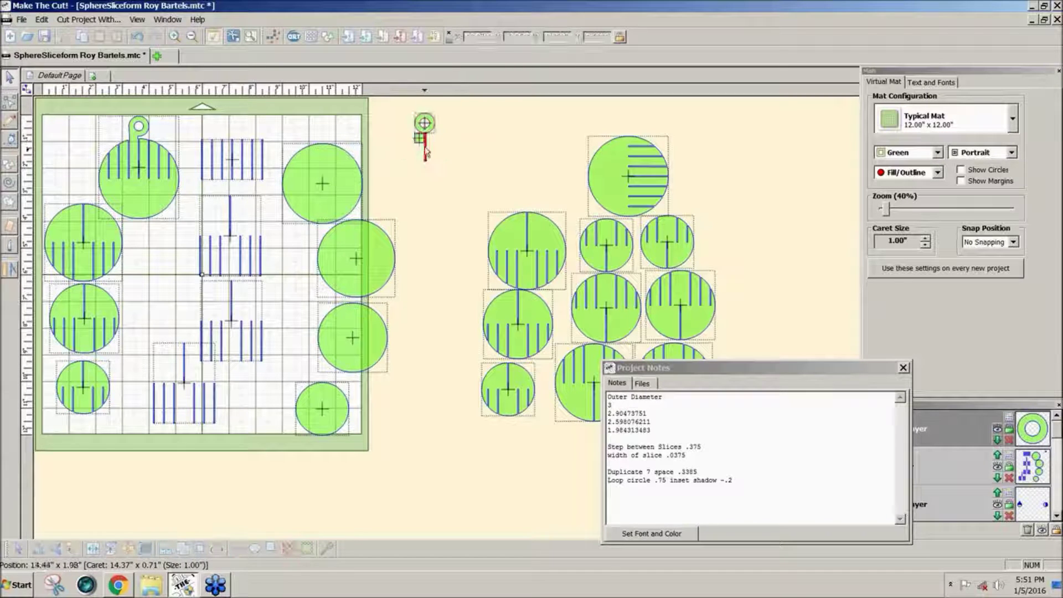
pyautogui.moveTo(424, 148); pyautogui.dragTo(423, 123)
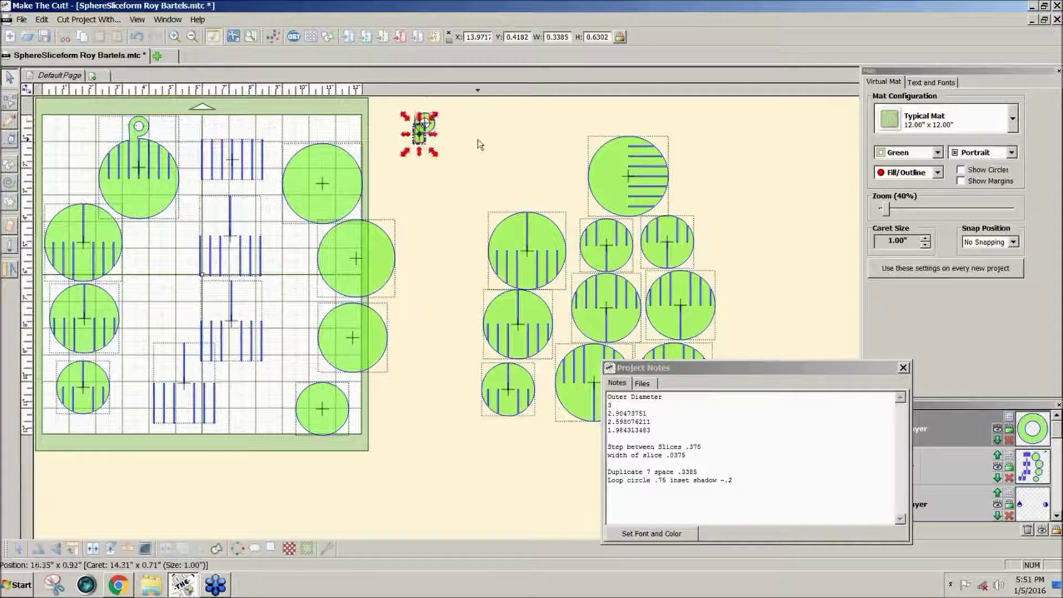
pyautogui.press('F4')
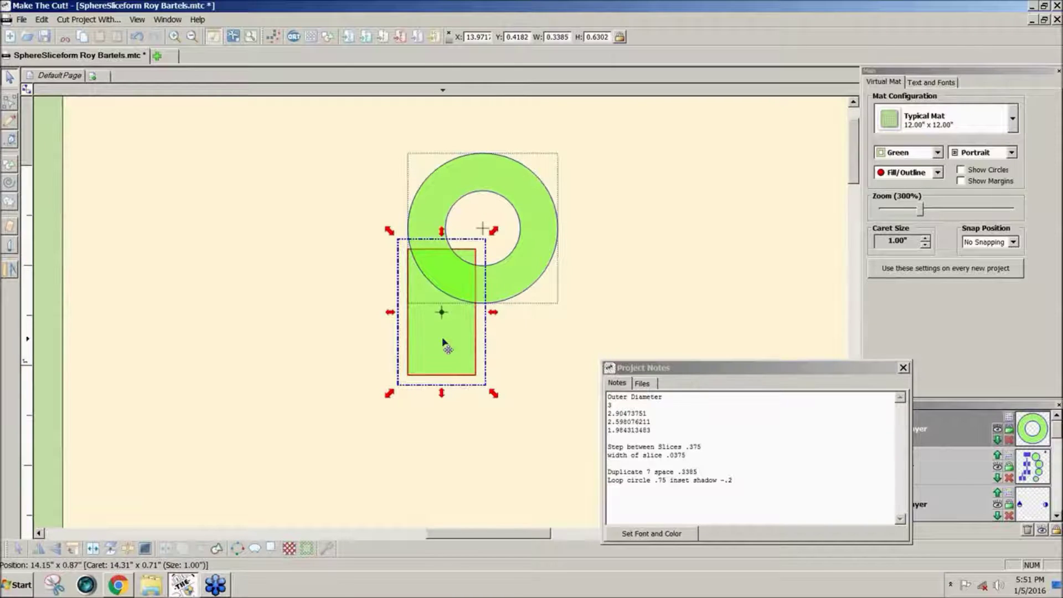
pyautogui.moveTo(444, 335); pyautogui.dragTo(443, 326)
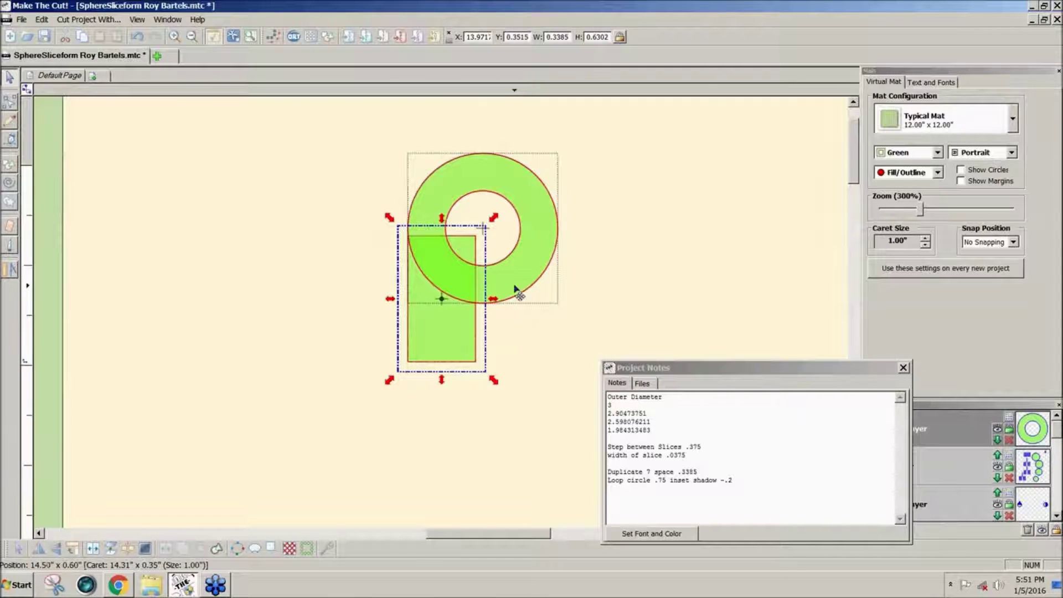
pyautogui.click(435, 292)
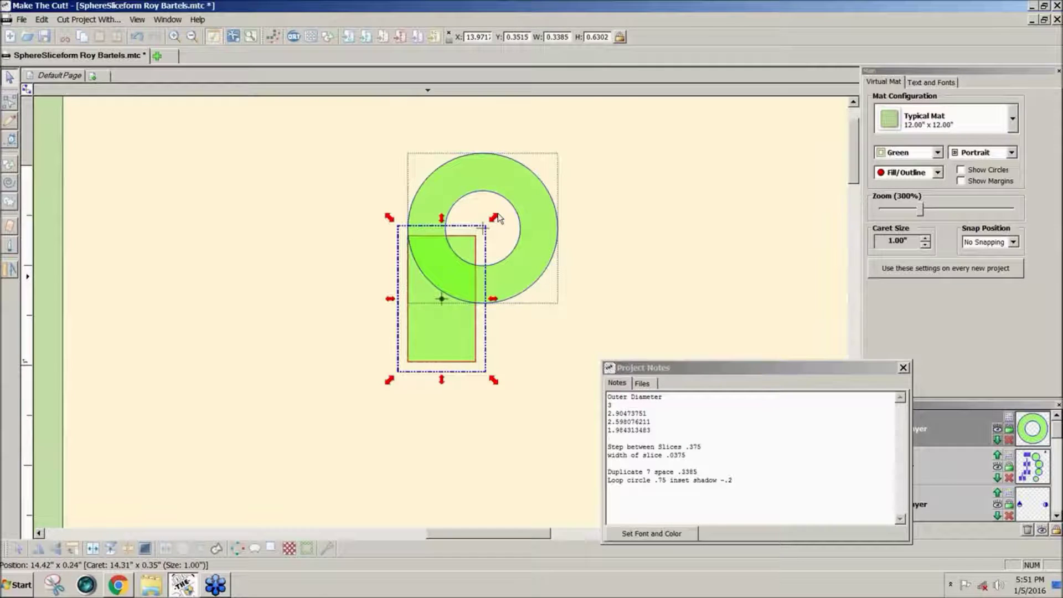
pyautogui.keyDown('shift'); pyautogui.click(467, 286); pyautogui.keyUp('shift')
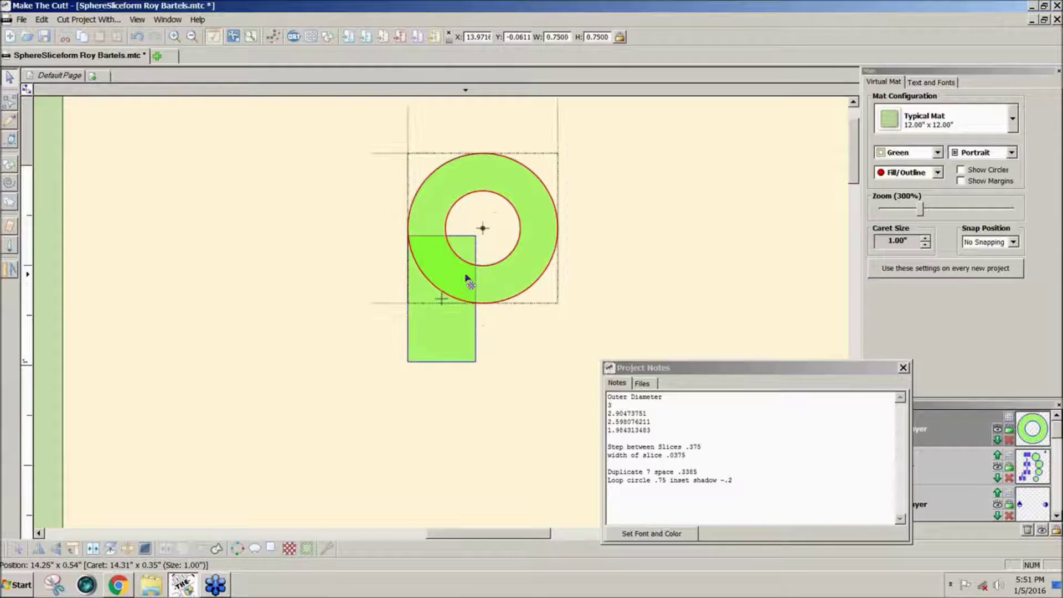
pyautogui.click(451, 344)
pyautogui.moveTo(451, 344); pyautogui.dragTo(456, 353)
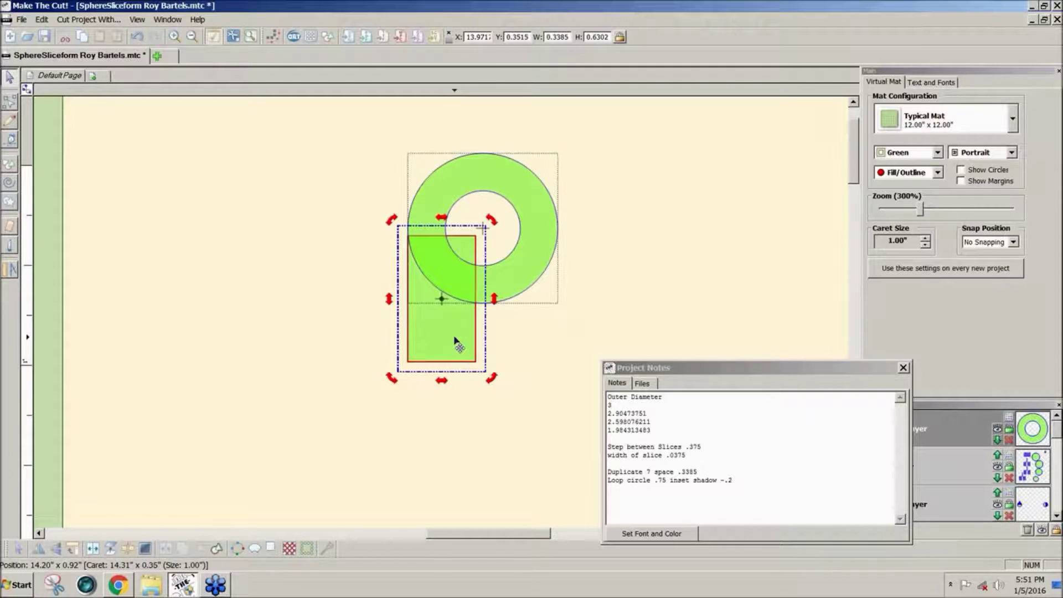
# - Lengthen the rectangle and weld it with the ring into a P-shaped hanger loop
pyautogui.click(458, 355)
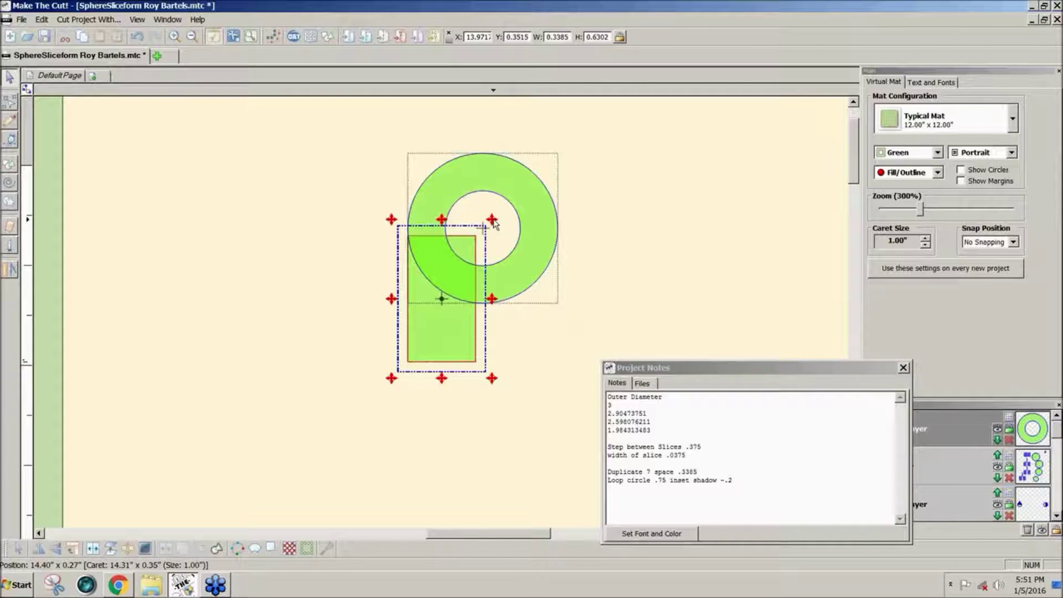
pyautogui.moveTo(493, 220); pyautogui.dragTo(495, 261)
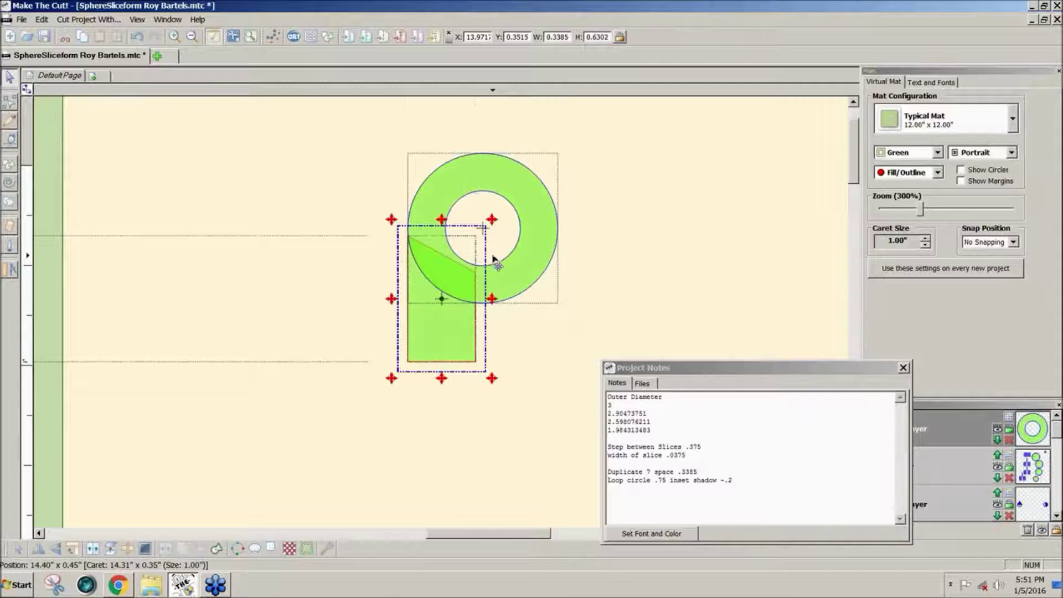
pyautogui.keyDown('shift'); pyautogui.click(507, 292); pyautogui.keyUp('shift')
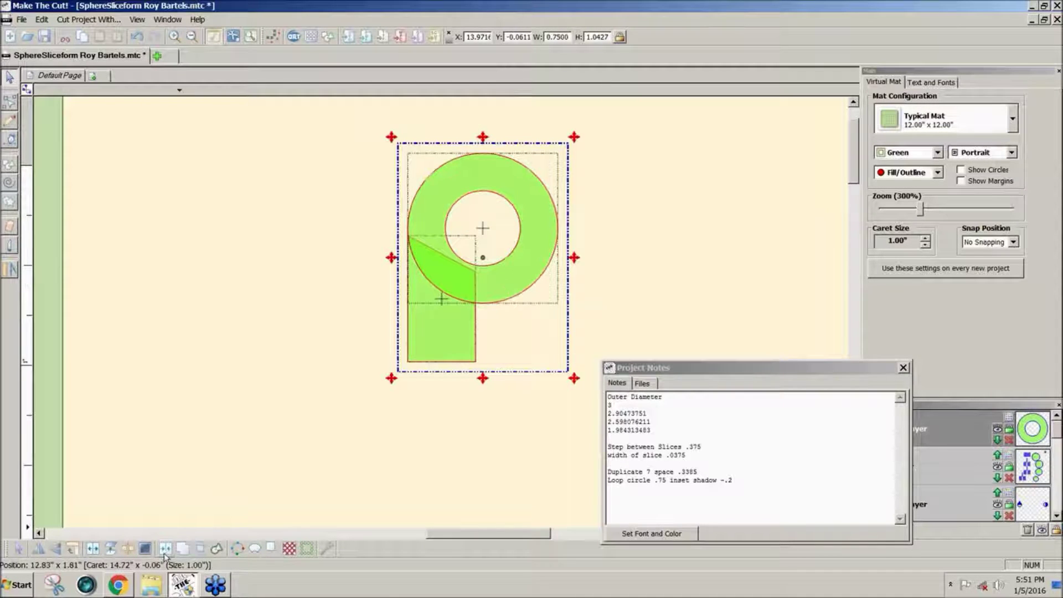
pyautogui.click(179, 550)
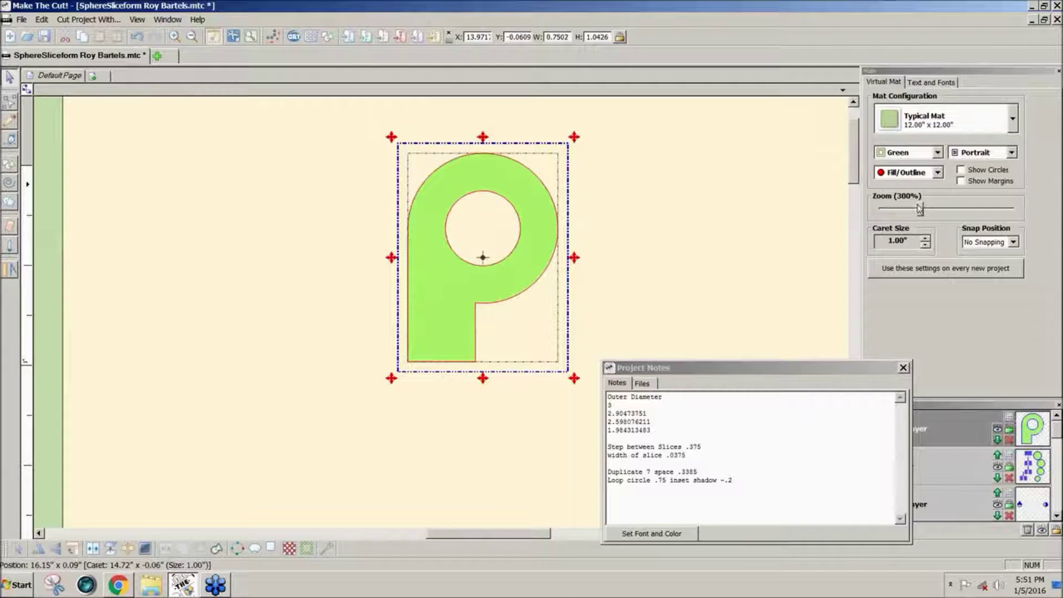
pyautogui.moveTo(922, 209); pyautogui.dragTo(885, 214)
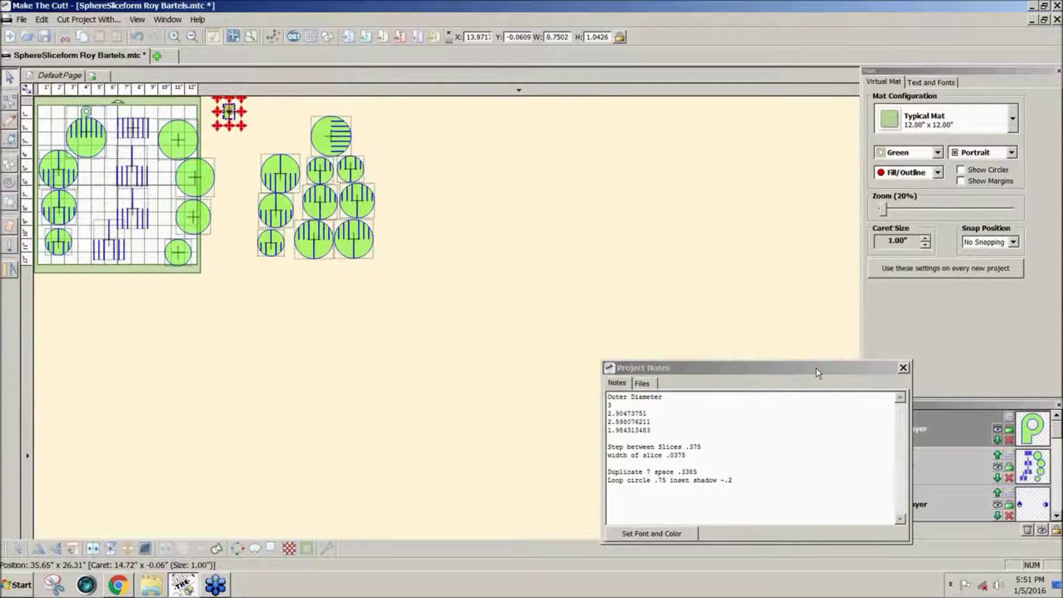
# - Seat the hanger loop on the 3-inch top-right circle's edge and delete the stray circle copy
pyautogui.click(884, 211)
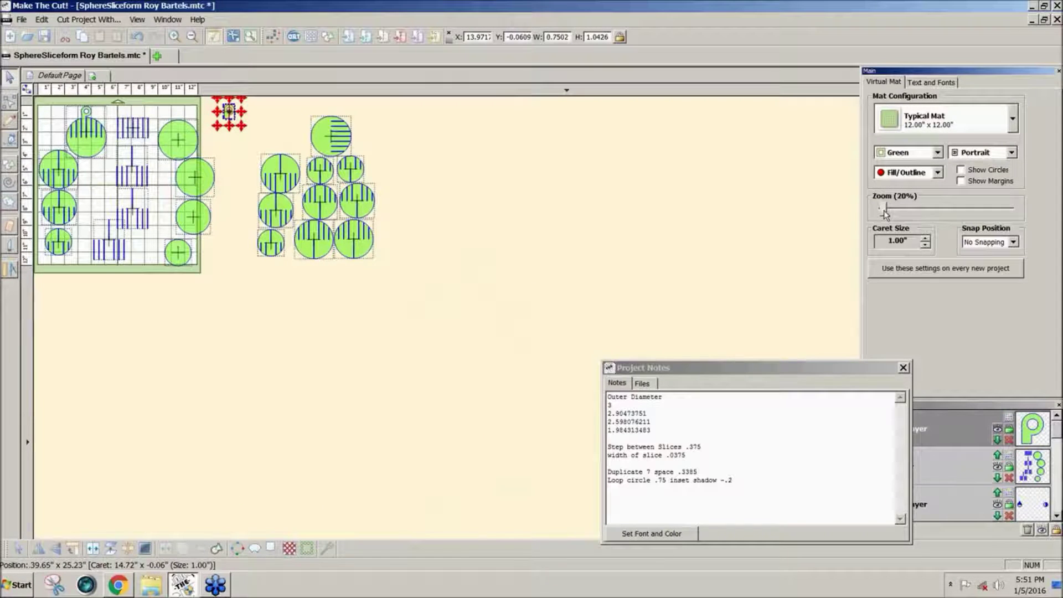
pyautogui.moveTo(885, 213); pyautogui.dragTo(889, 215)
pyautogui.moveTo(616, 160); pyautogui.dragTo(478, 160)
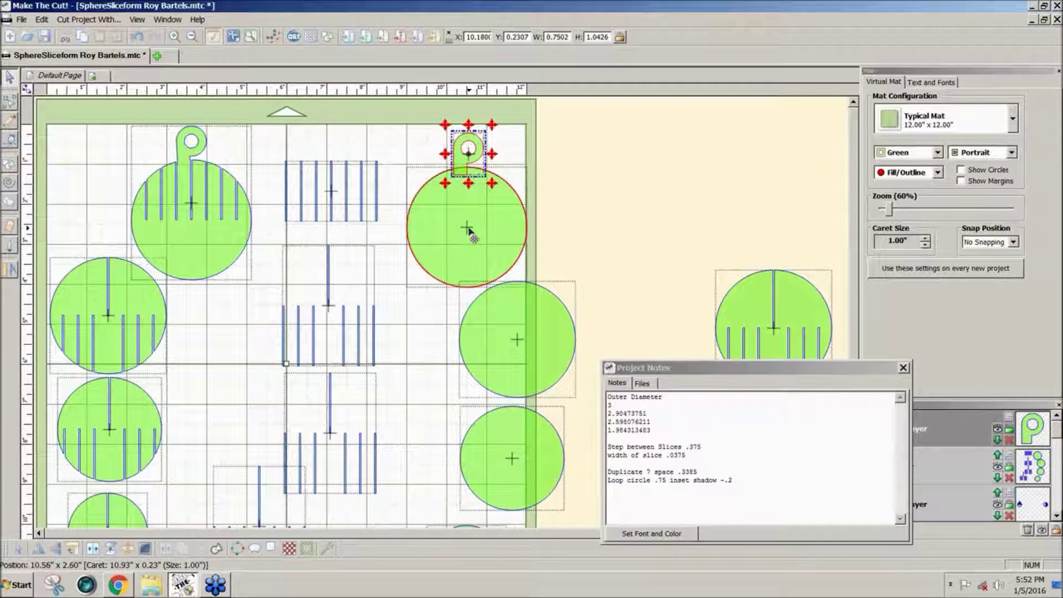
pyautogui.moveTo(467, 147); pyautogui.dragTo(468, 211)
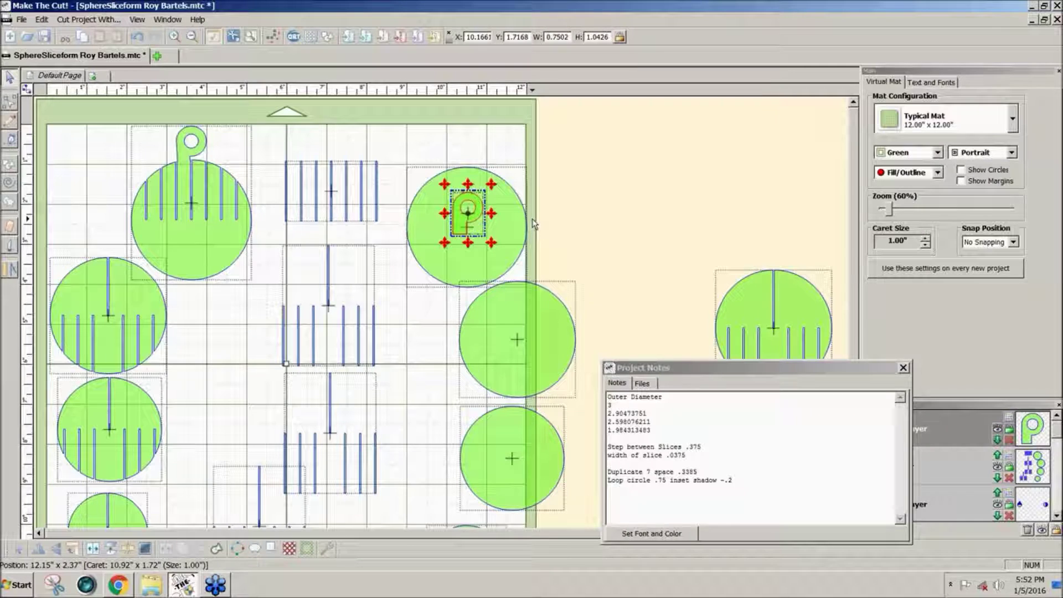
pyautogui.press('Up')
pyautogui.press('Up')
pyautogui.press('Up')
pyautogui.press('Up')
pyautogui.press('Up')
pyautogui.press('Up')
pyautogui.press('Up')
pyautogui.press('Up')
pyautogui.press('Up')
pyautogui.press('Up')
pyautogui.press('Up')
pyautogui.press('Up')
pyautogui.press('Up')
pyautogui.press('Up')
pyautogui.press('Up')
pyautogui.press('Up')
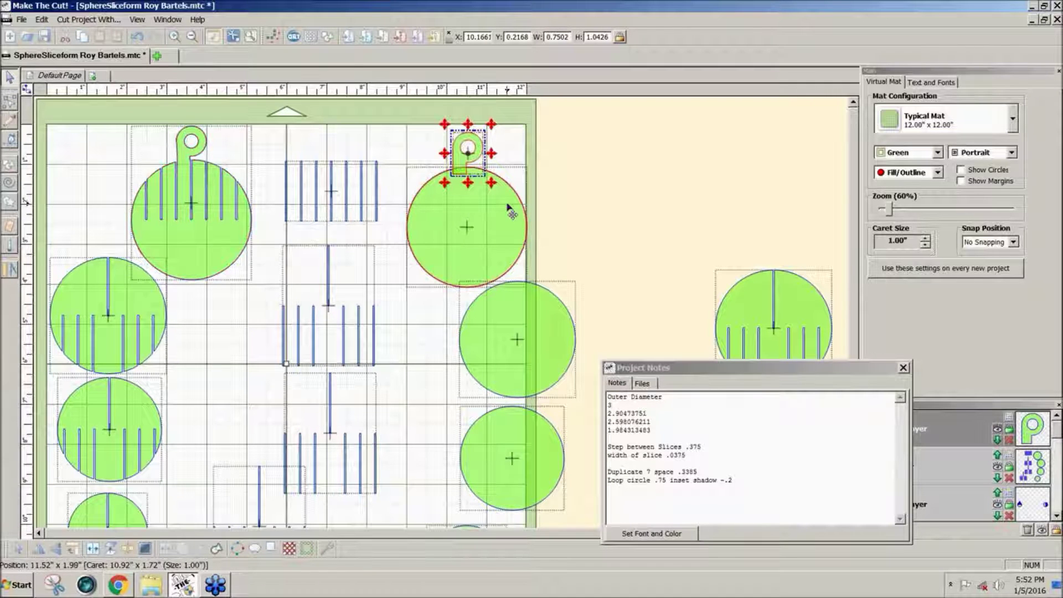
pyautogui.press('Down')
pyautogui.press('Down')
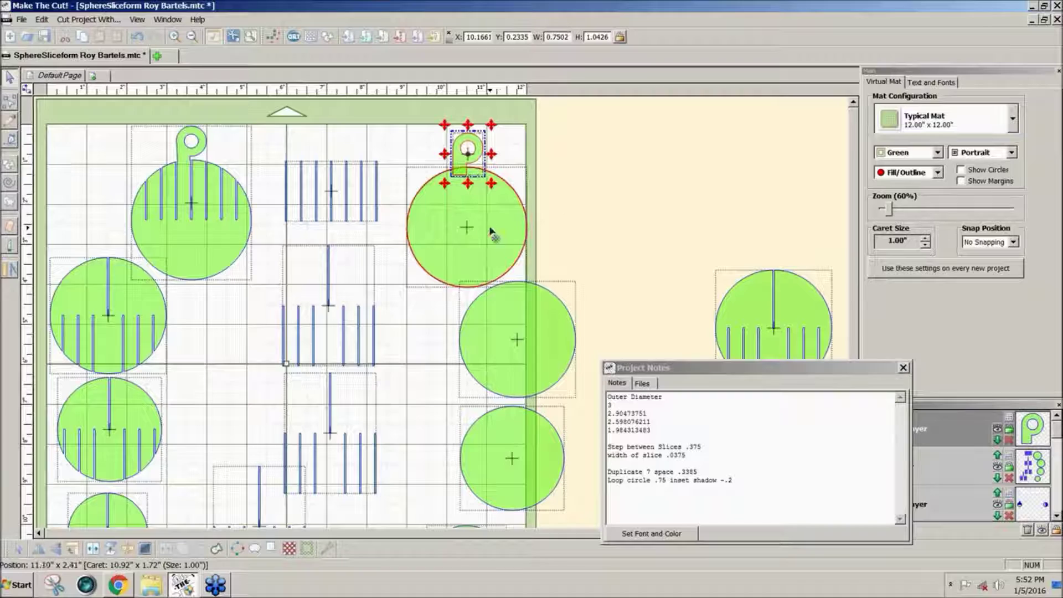
pyautogui.moveTo(490, 234); pyautogui.dragTo(643, 218)
pyautogui.press('Delete')
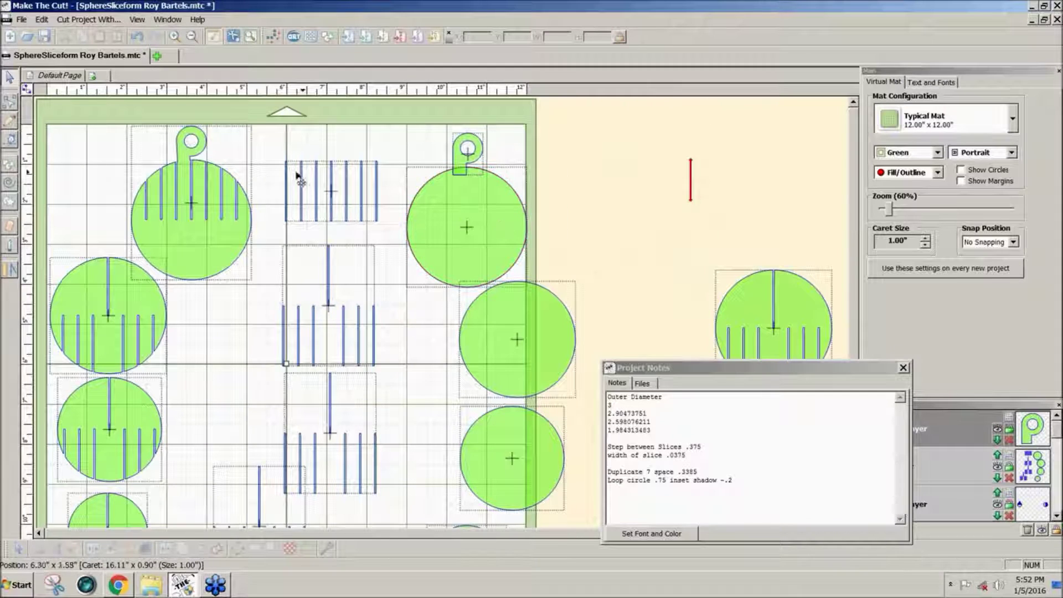
# - Move the upper group of slot lines onto the hanger circle
pyautogui.moveTo(261, 146); pyautogui.dragTo(394, 246)
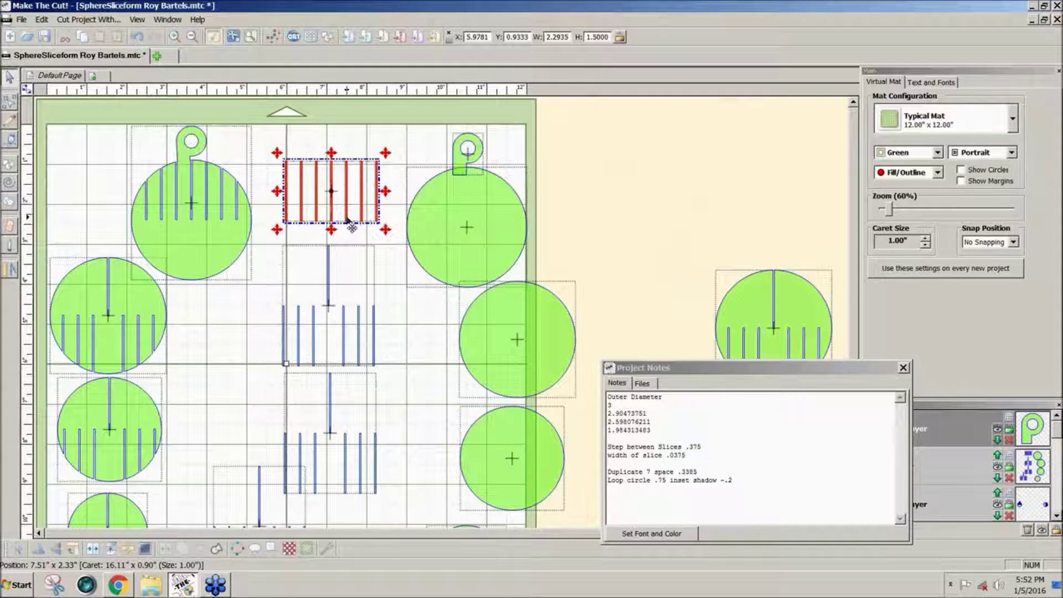
pyautogui.moveTo(346, 219); pyautogui.dragTo(484, 226)
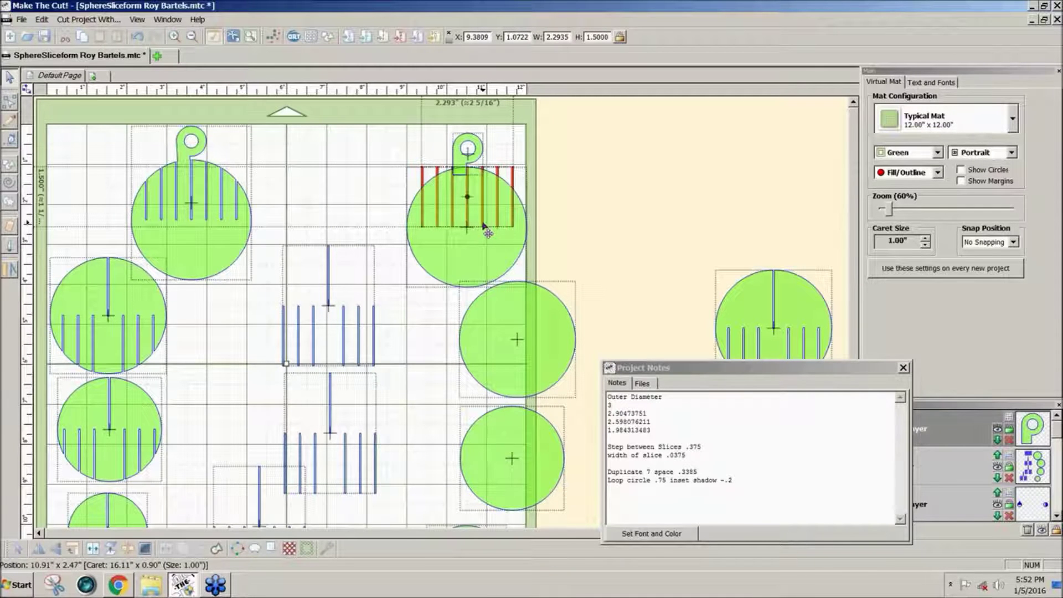
pyautogui.moveTo(483, 226); pyautogui.dragTo(484, 227)
pyautogui.keyDown('shift'); pyautogui.click(480, 271); pyautogui.keyUp('shift')
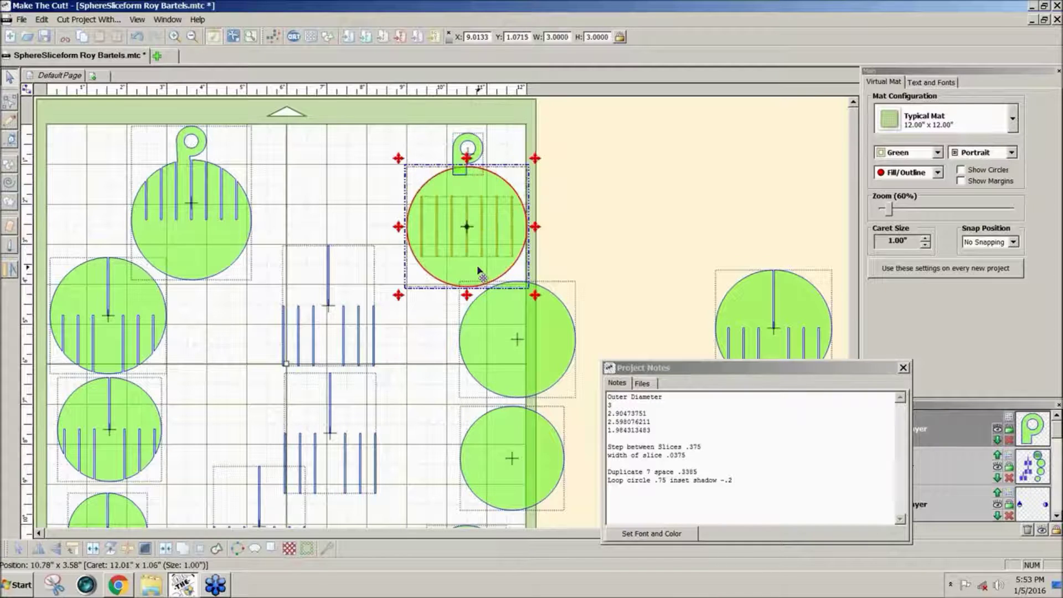
pyautogui.click(576, 265)
pyautogui.moveTo(579, 266); pyautogui.dragTo(380, 185)
# - Nudge the slot lines over the circle's upper half, then select circle and slots together
pyautogui.press('Up')
pyautogui.press('Up')
pyautogui.press('Up')
pyautogui.press('Up')
pyautogui.press('Up')
pyautogui.press('Up')
pyautogui.press('Up')
pyautogui.press('Up')
pyautogui.press('Up')
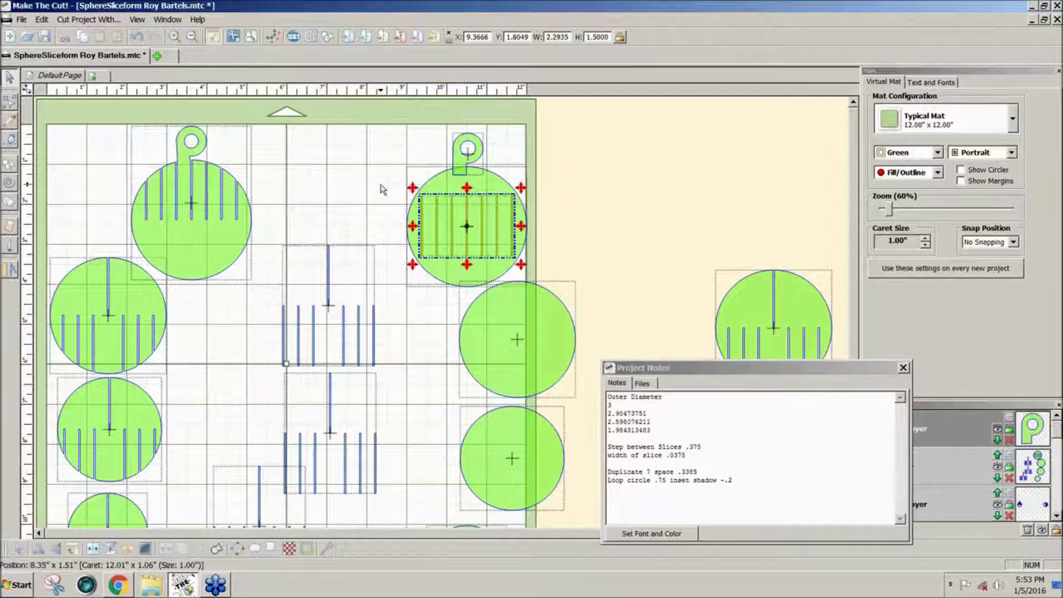
pyautogui.press('Up')
pyautogui.press('Up')
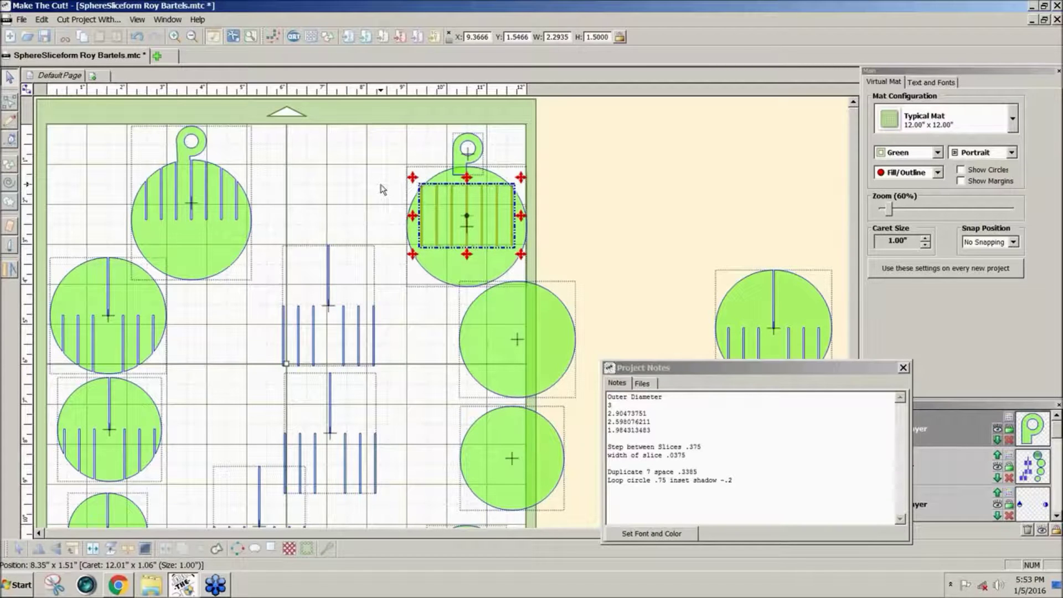
pyautogui.press('Up')
pyautogui.press('Up')
pyautogui.press('Up')
pyautogui.press('Up')
pyautogui.press('Up')
pyautogui.press('Up')
pyautogui.press('Up')
pyautogui.press('Up')
pyautogui.press('Up')
pyautogui.press('Up')
pyautogui.press('Up')
pyautogui.press('Up')
pyautogui.press('Up')
pyautogui.press('Up')
pyautogui.press('Up')
pyautogui.press('Up')
pyautogui.press('Up')
pyautogui.press('Up')
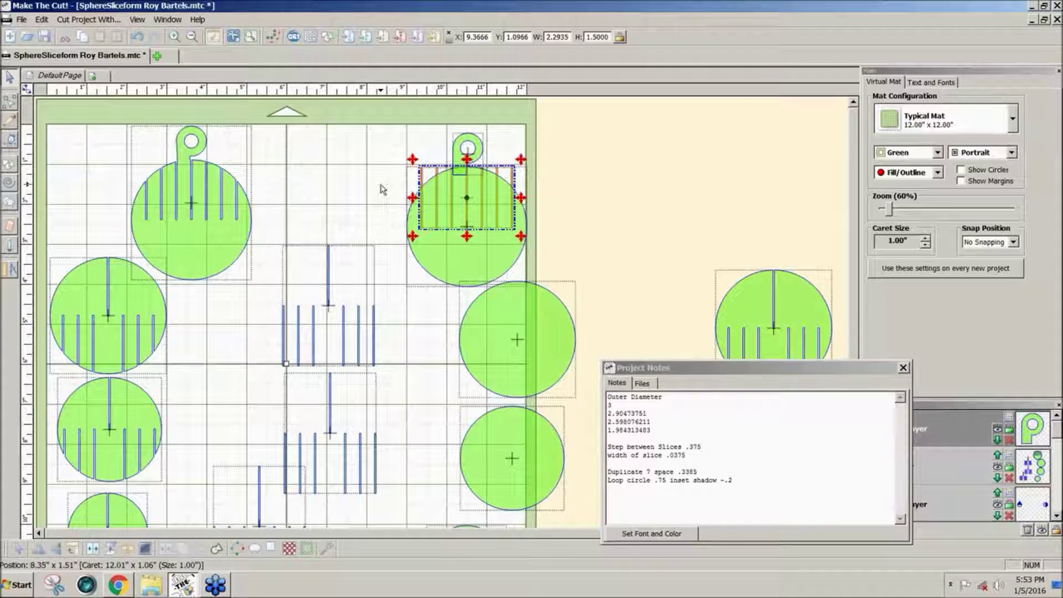
pyautogui.press('Up')
pyautogui.press('Up')
pyautogui.press('Up')
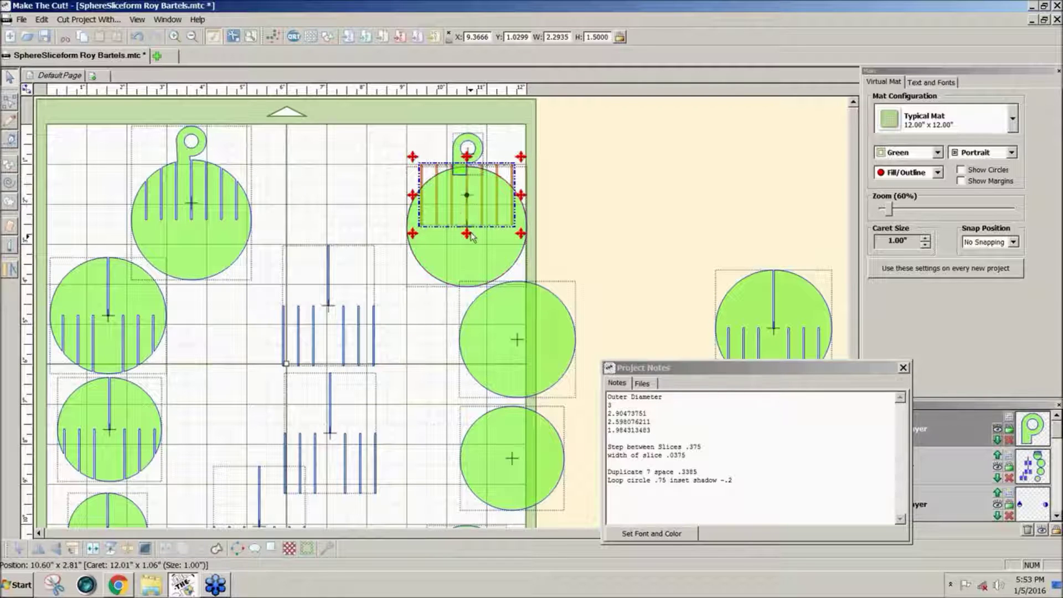
pyautogui.press('Down')
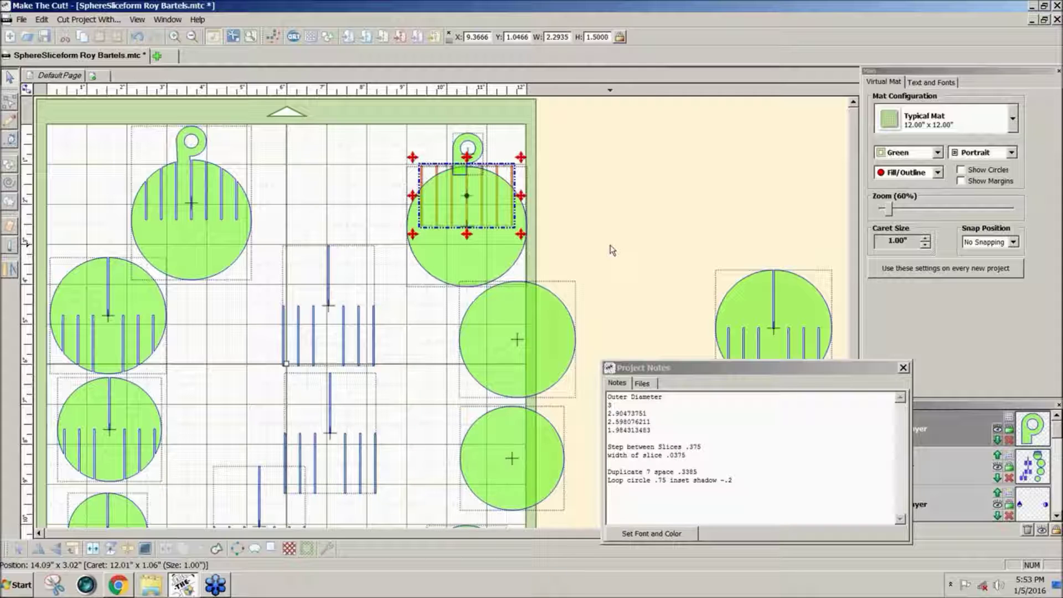
pyautogui.press('Down')
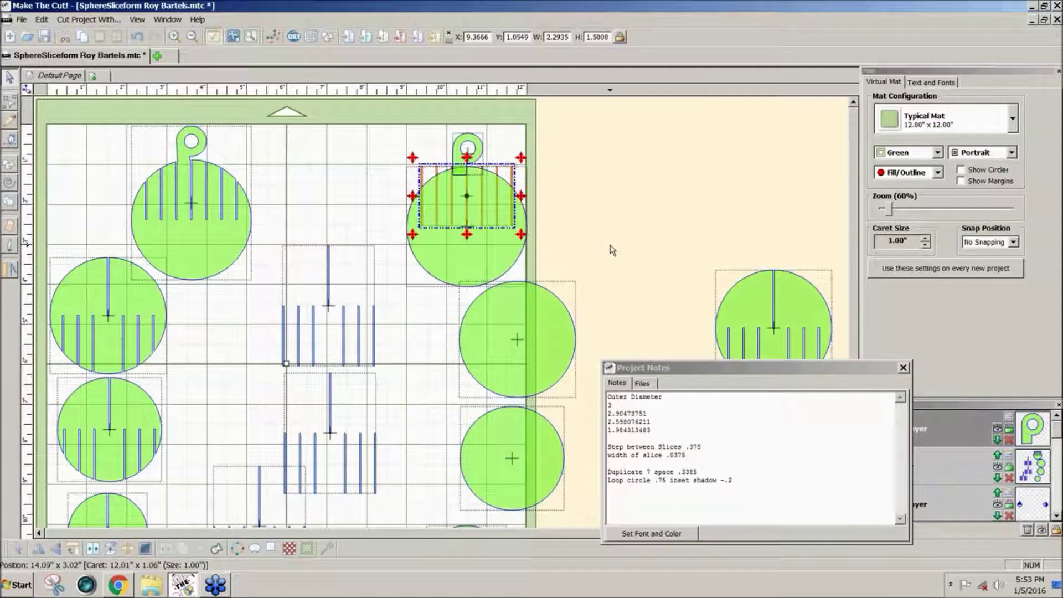
pyautogui.press('Down')
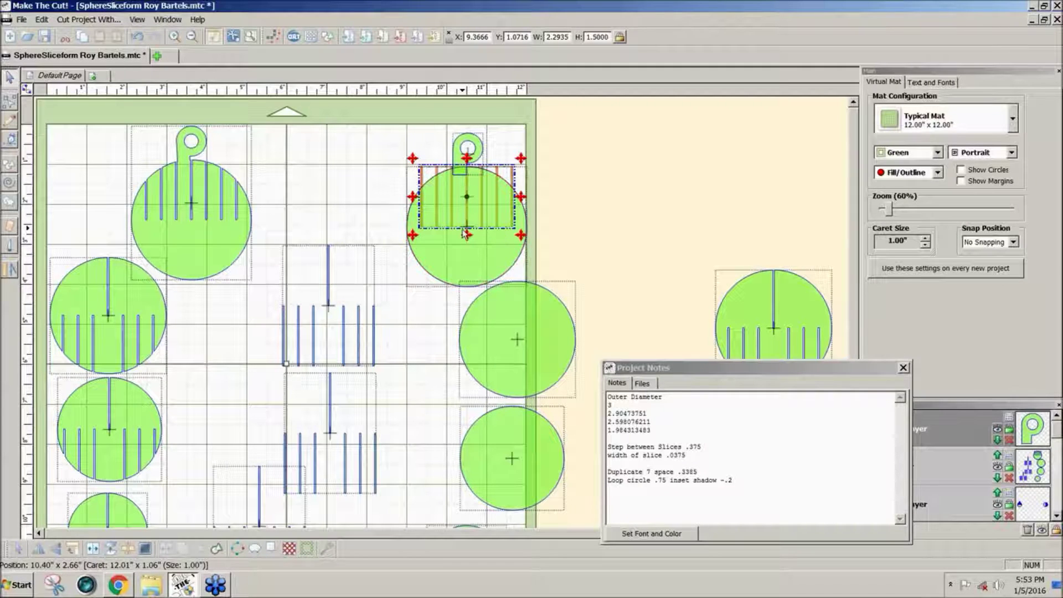
pyautogui.click(577, 245)
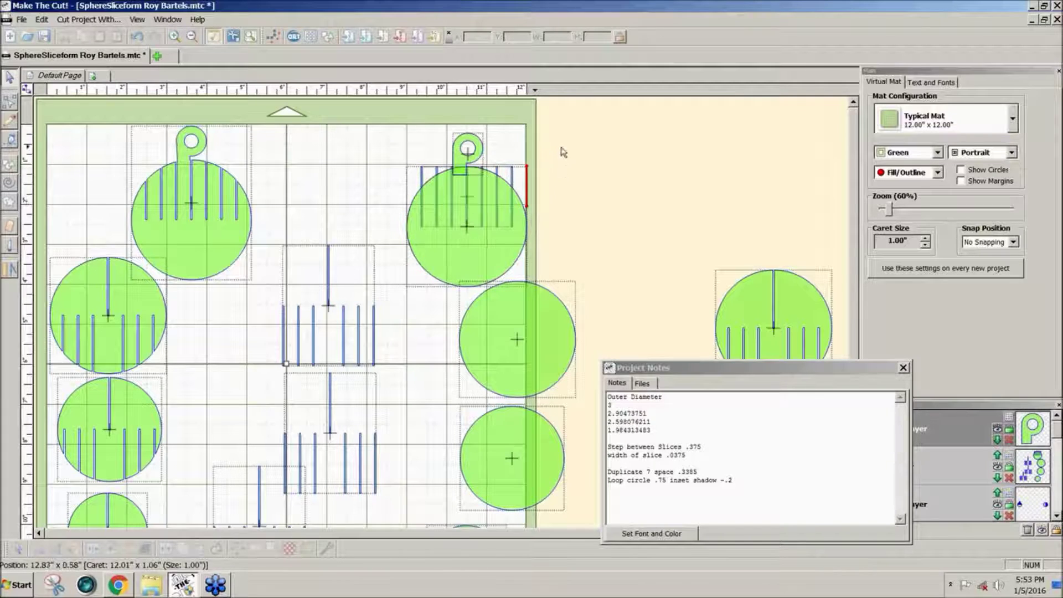
pyautogui.moveTo(561, 147); pyautogui.dragTo(376, 327)
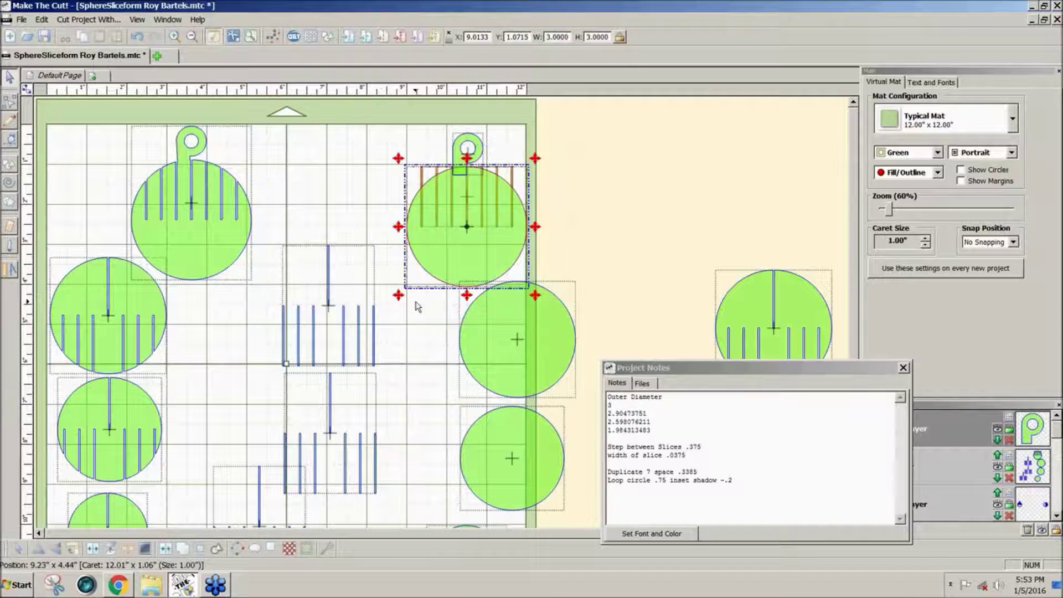
# - Apply an A-B Difference Boolean Join to cut seven slots into the 3-inch hanger circle
pyautogui.click(198, 553)
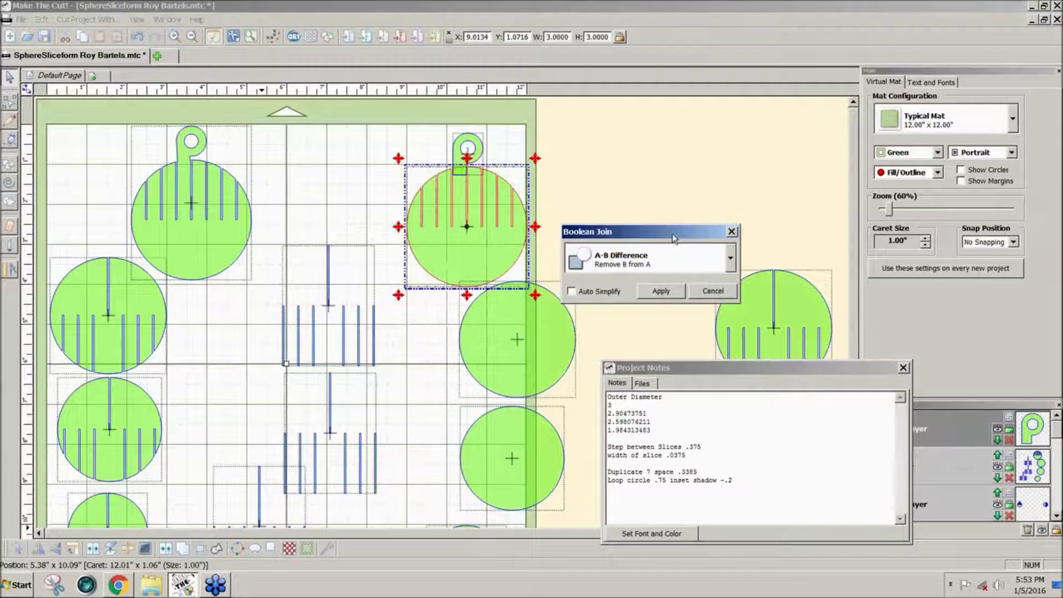
pyautogui.moveTo(674, 239); pyautogui.dragTo(680, 201)
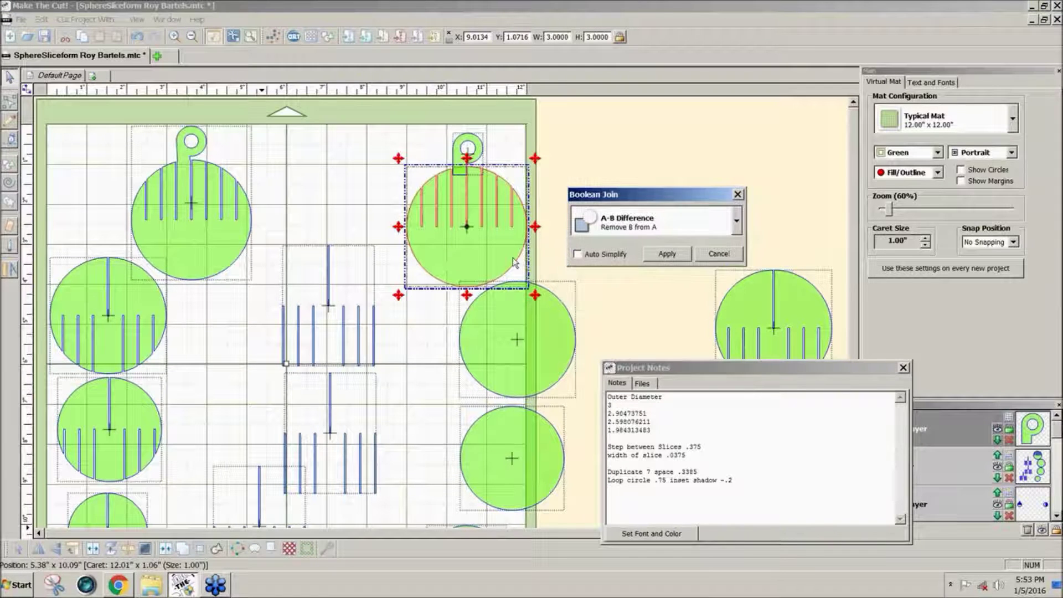
pyautogui.click(670, 256)
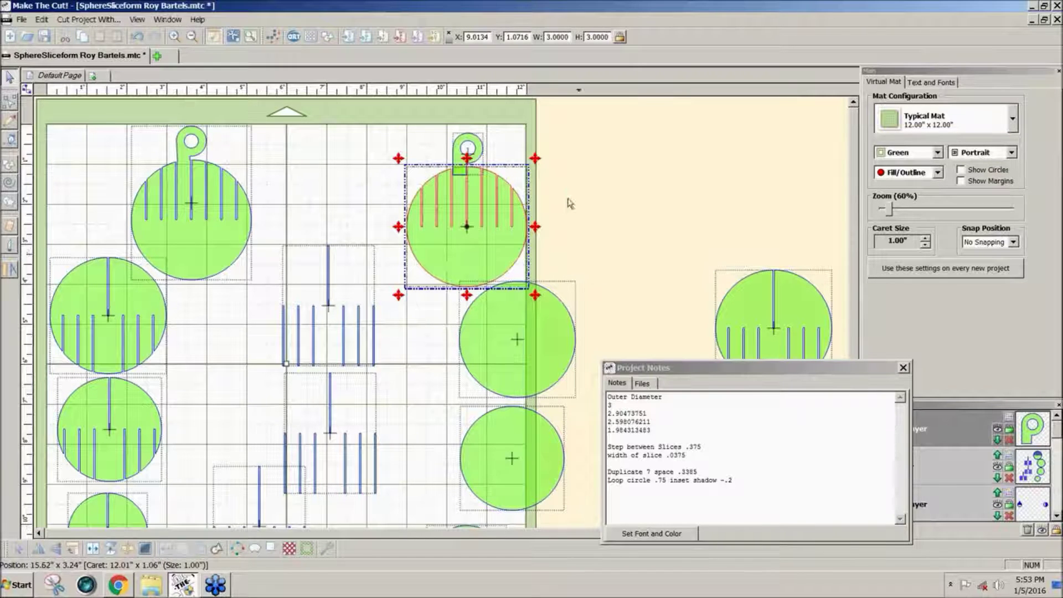
# - Move the slotted circle off the mat to the right
pyautogui.click(578, 171)
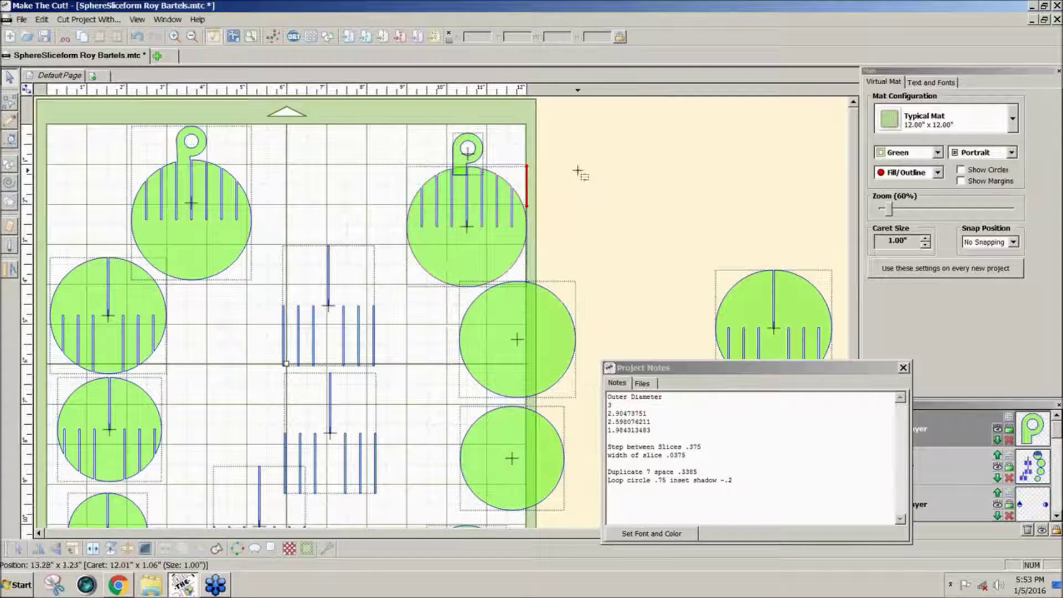
pyautogui.click(452, 233)
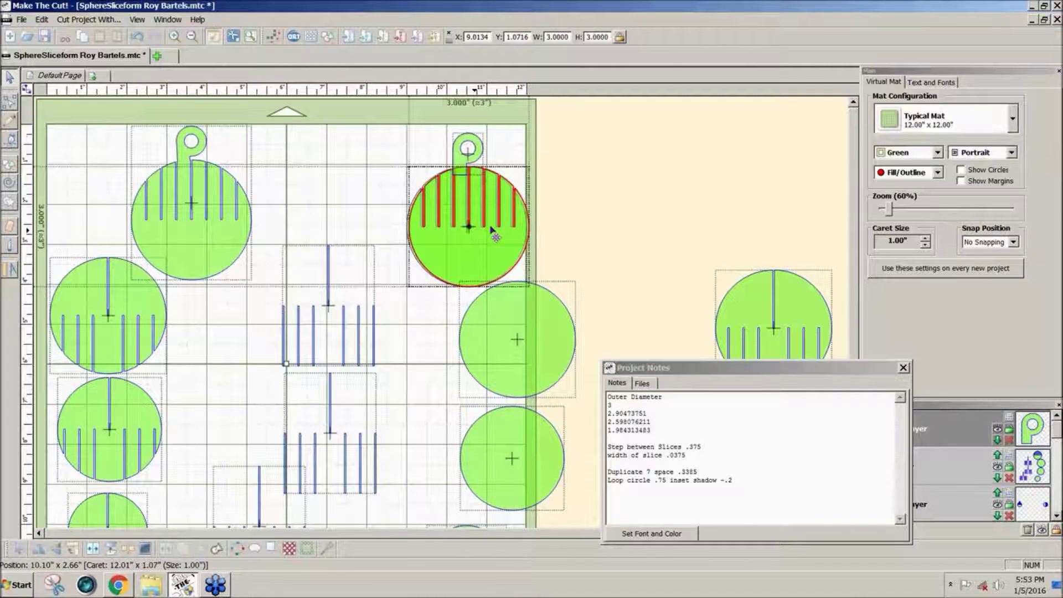
pyautogui.moveTo(494, 235); pyautogui.dragTo(753, 223)
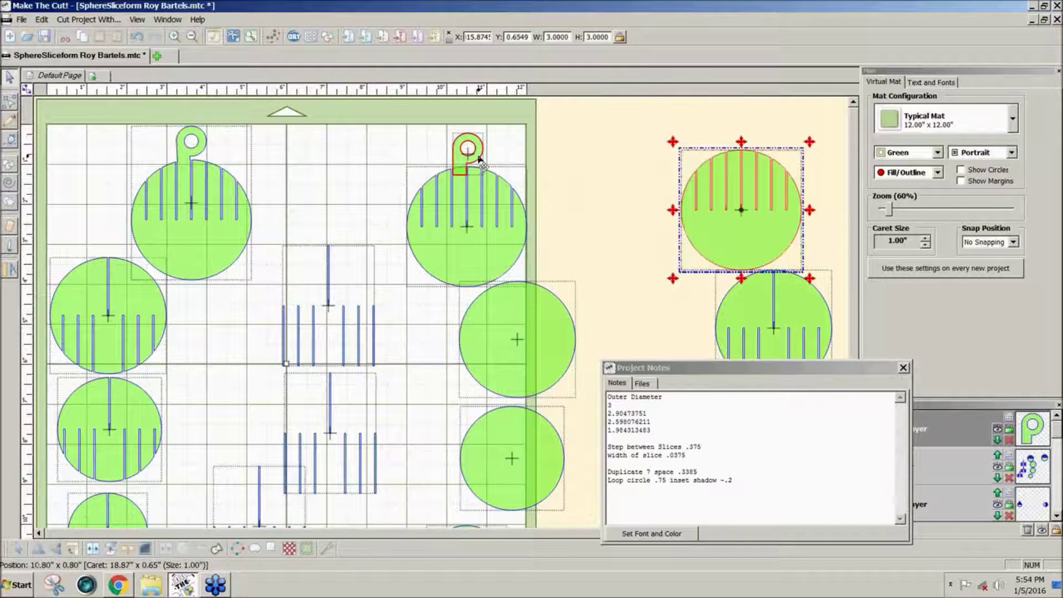
# - Nudge the hanger loop left and weld it to the slotted circle, making a 3 x 3.8381 inch piece
pyautogui.click(479, 159)
pyautogui.press('F4')
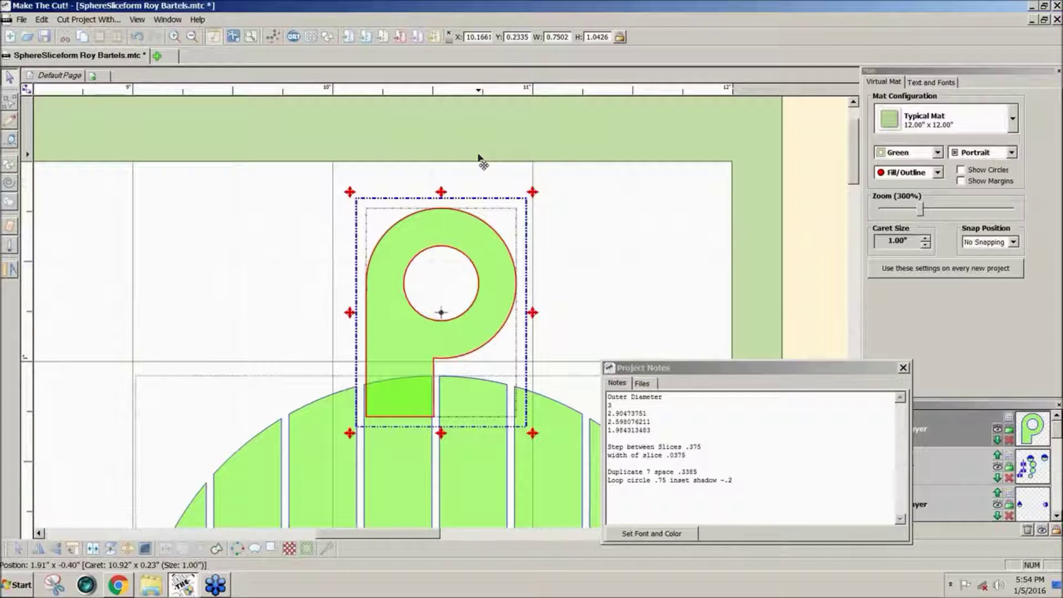
pyautogui.press('Left')
pyautogui.press('Left')
pyautogui.press('Left')
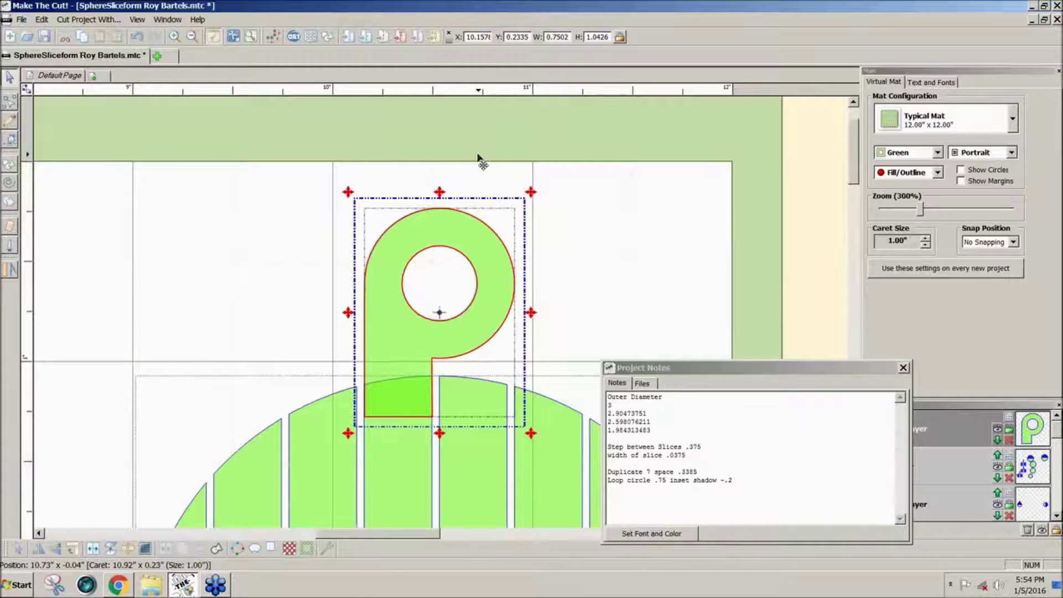
pyautogui.keyDown('shift'); pyautogui.click(386, 477); pyautogui.keyUp('shift')
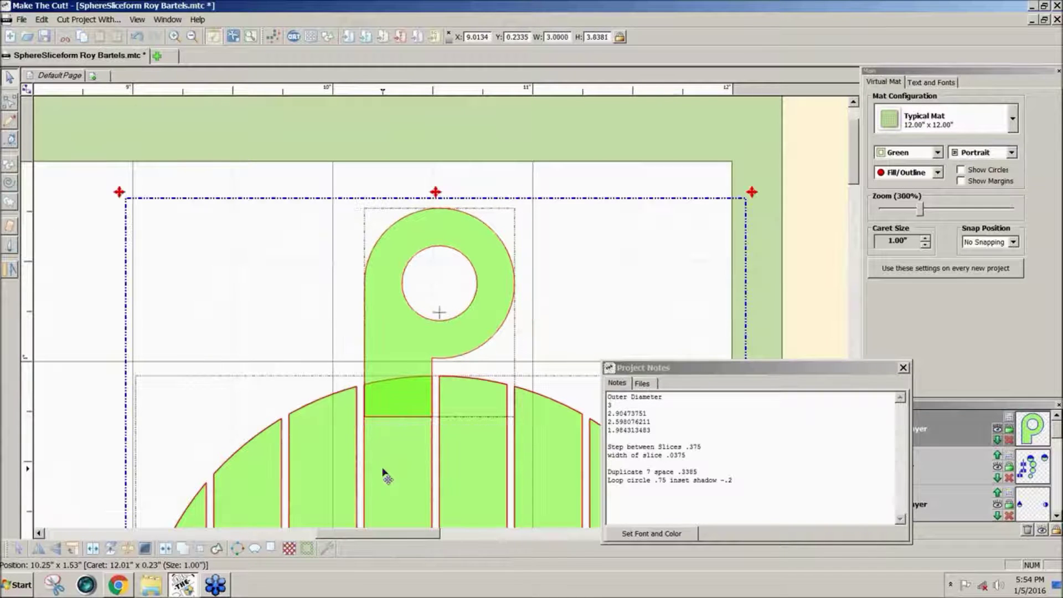
pyautogui.click(183, 550)
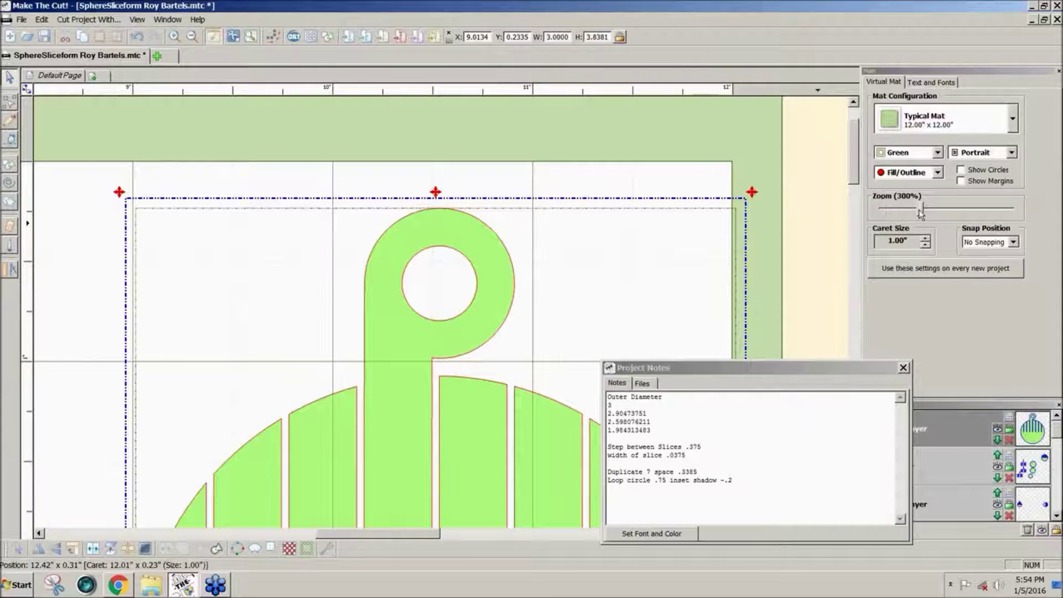
pyautogui.moveTo(920, 209); pyautogui.dragTo(892, 215)
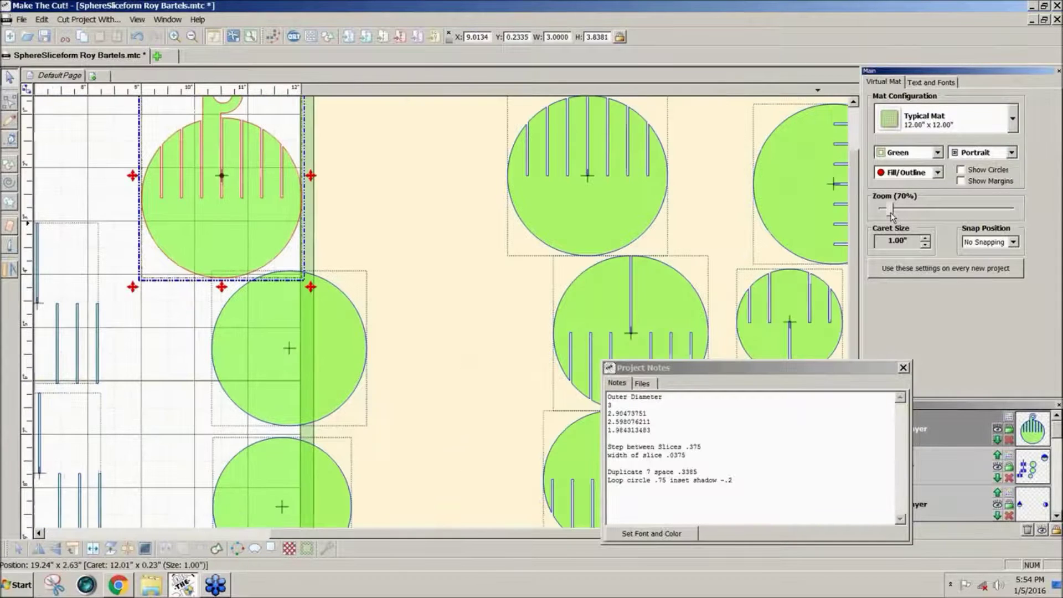
# - Paste a copy of the looped ornament, rotate both looped circles 90°, and raise one to the mat's top
pyautogui.moveTo(892, 215); pyautogui.dragTo(885, 210)
pyautogui.hotkey('ctrl', 'v')
pyautogui.click(73, 549)
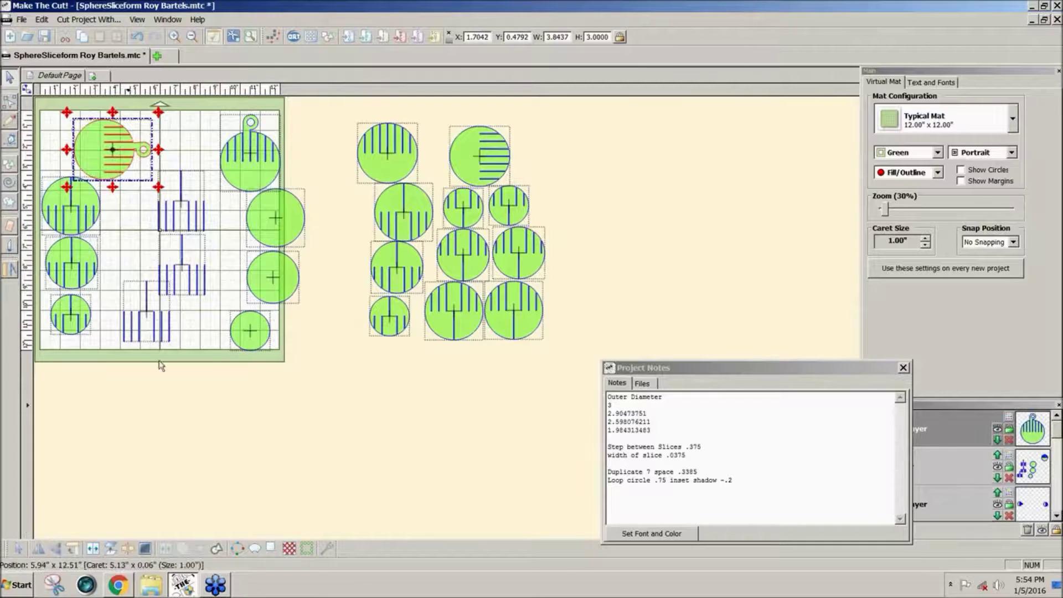
pyautogui.click(270, 129)
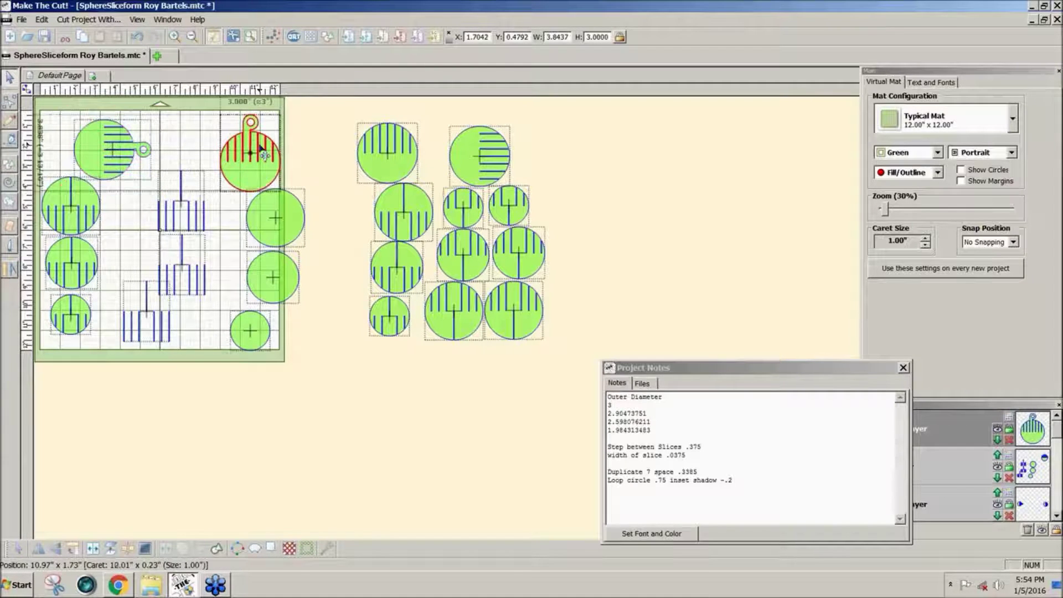
pyautogui.click(73, 548)
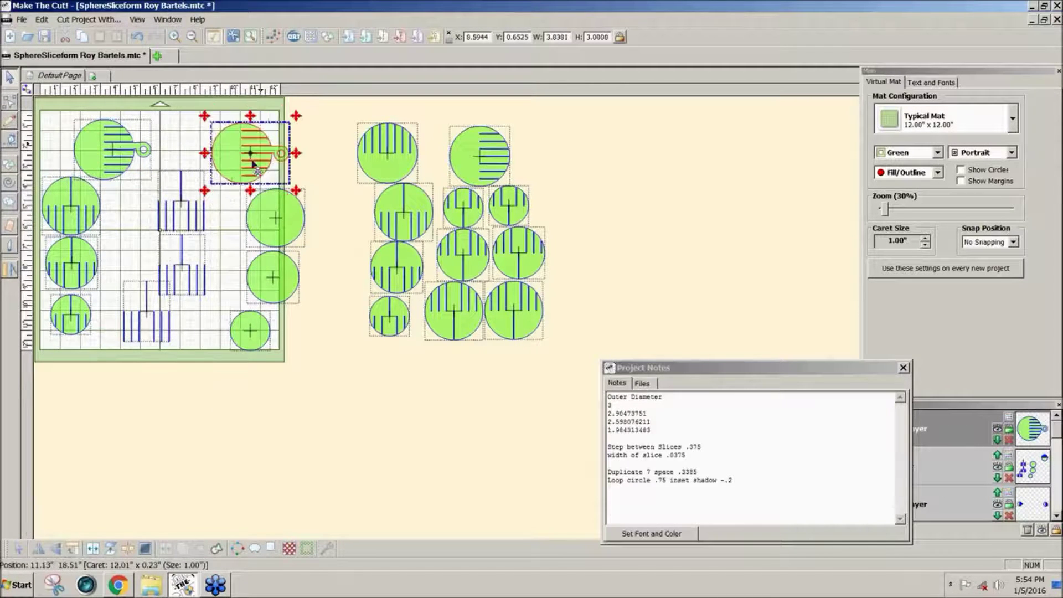
pyautogui.moveTo(253, 167); pyautogui.dragTo(255, 157)
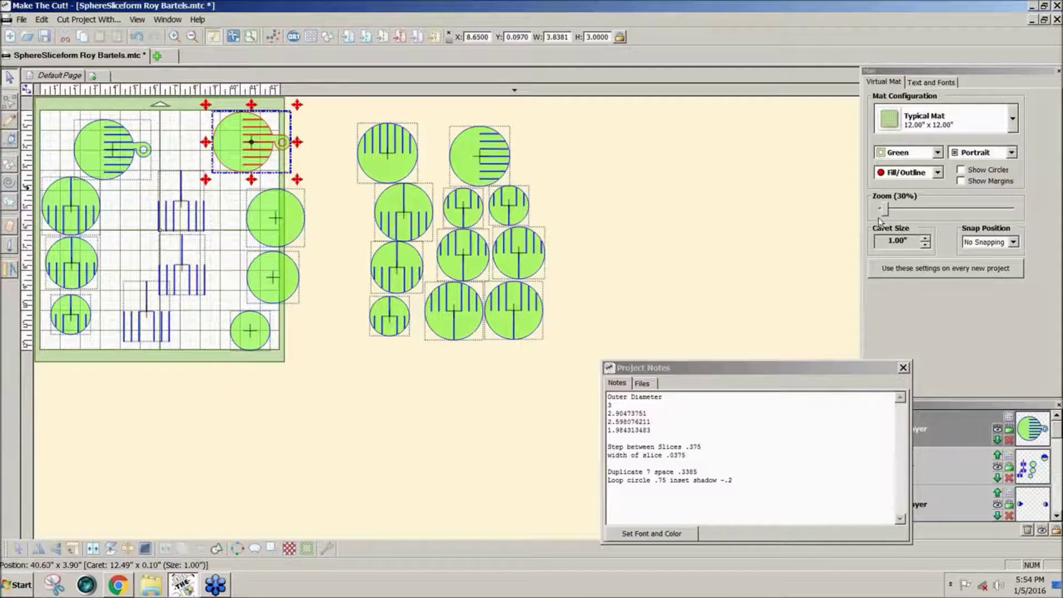
pyautogui.moveTo(880, 221); pyautogui.dragTo(889, 217)
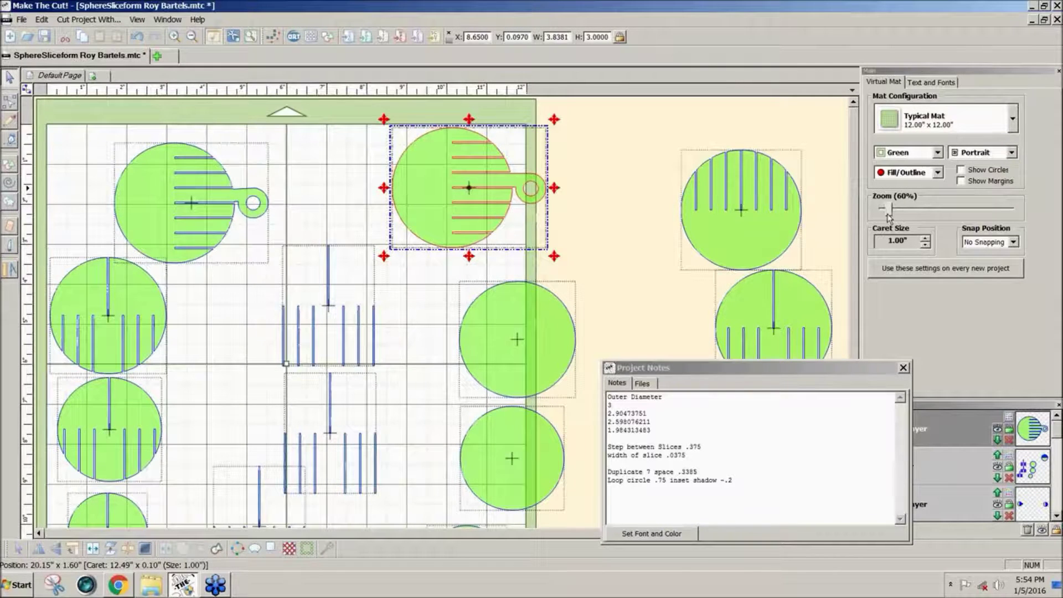
# - Centre a plain circle over its slice lines, cut them with A-B Difference, and move it up-left
pyautogui.moveTo(889, 217); pyautogui.dragTo(886, 218)
pyautogui.click(356, 266)
pyautogui.keyDown('shift'); pyautogui.click(256, 271); pyautogui.keyUp('shift')
pyautogui.click(182, 548)
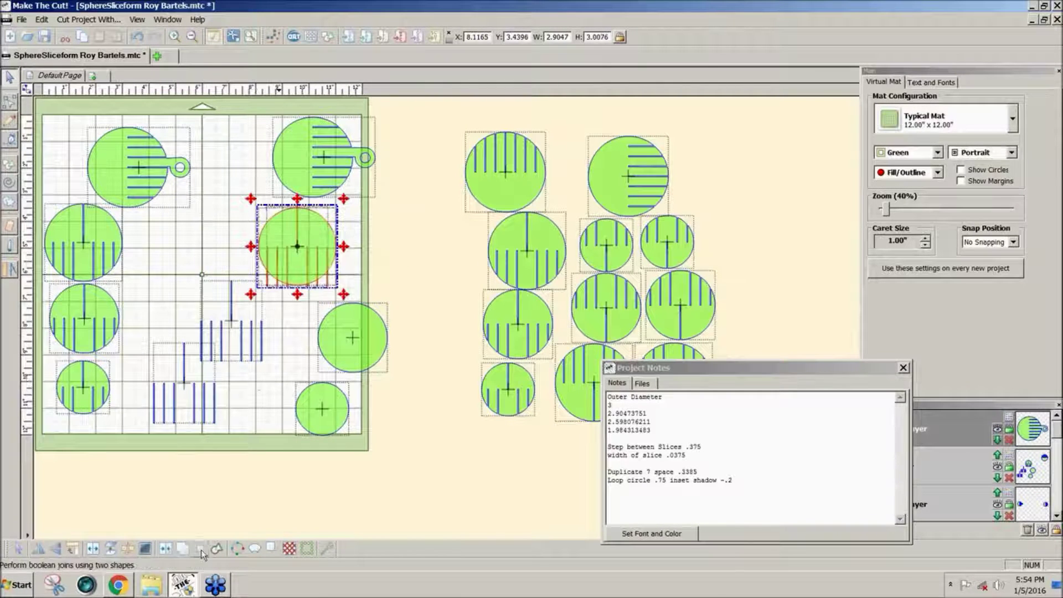
pyautogui.click(201, 549)
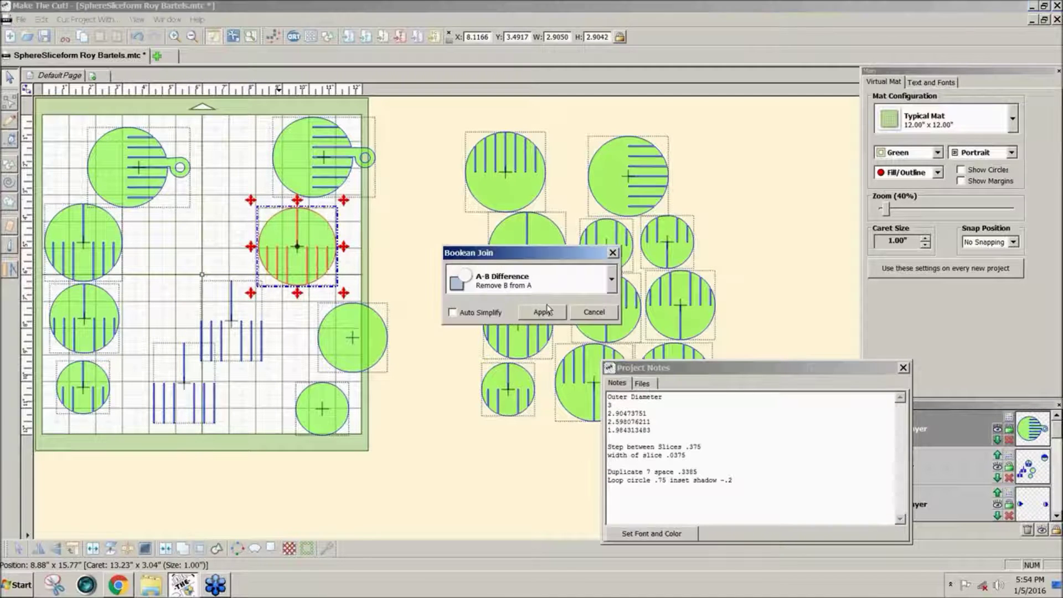
pyautogui.click(543, 312)
pyautogui.moveTo(300, 262); pyautogui.dragTo(249, 252)
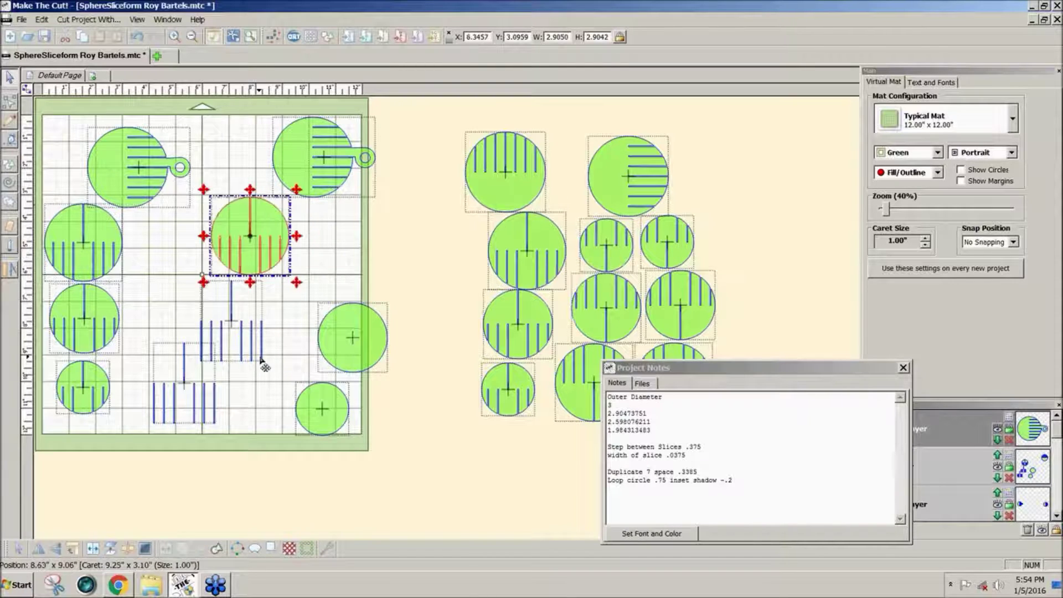
# - Centre the 2.5981-inch circle over the next slice lines and cut the slots with A-B Difference
pyautogui.click(231, 338)
pyautogui.keyDown('shift'); pyautogui.click(330, 363); pyautogui.keyUp('shift')
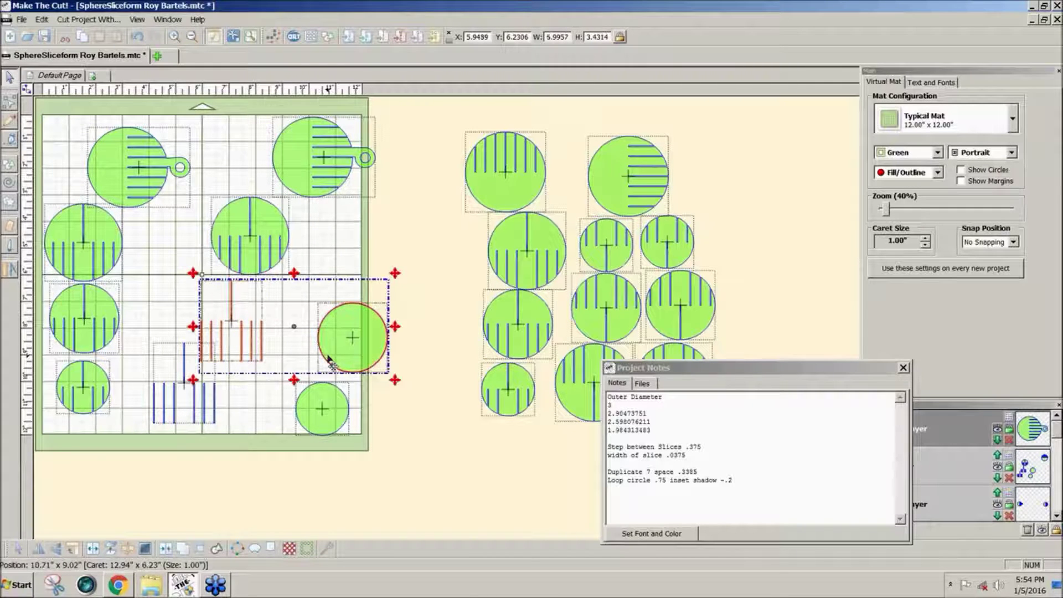
pyautogui.hotkey('ctrl', 'shift', 'c')
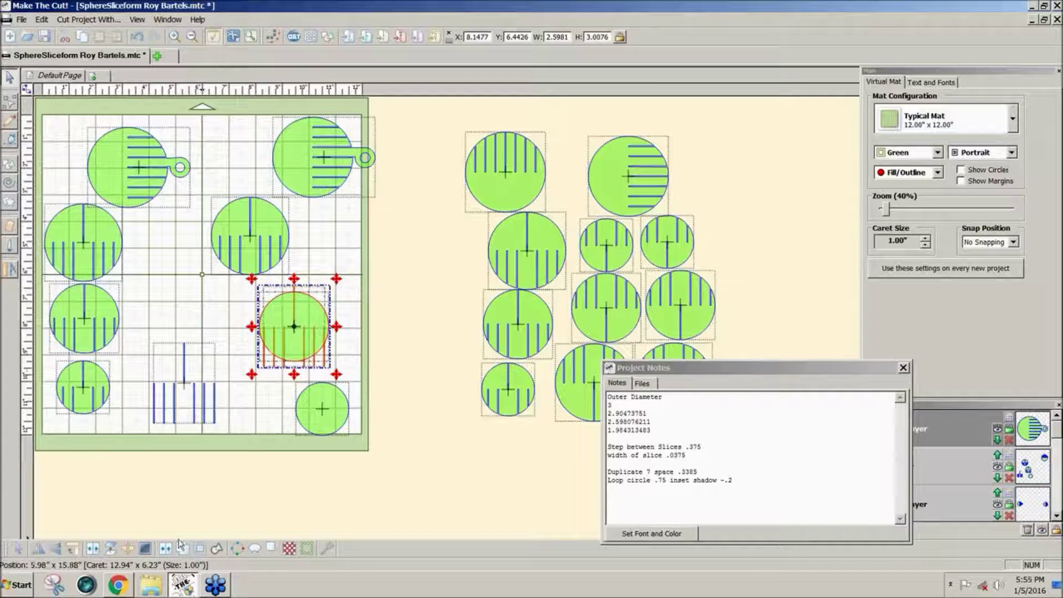
pyautogui.click(182, 549)
pyautogui.click(543, 312)
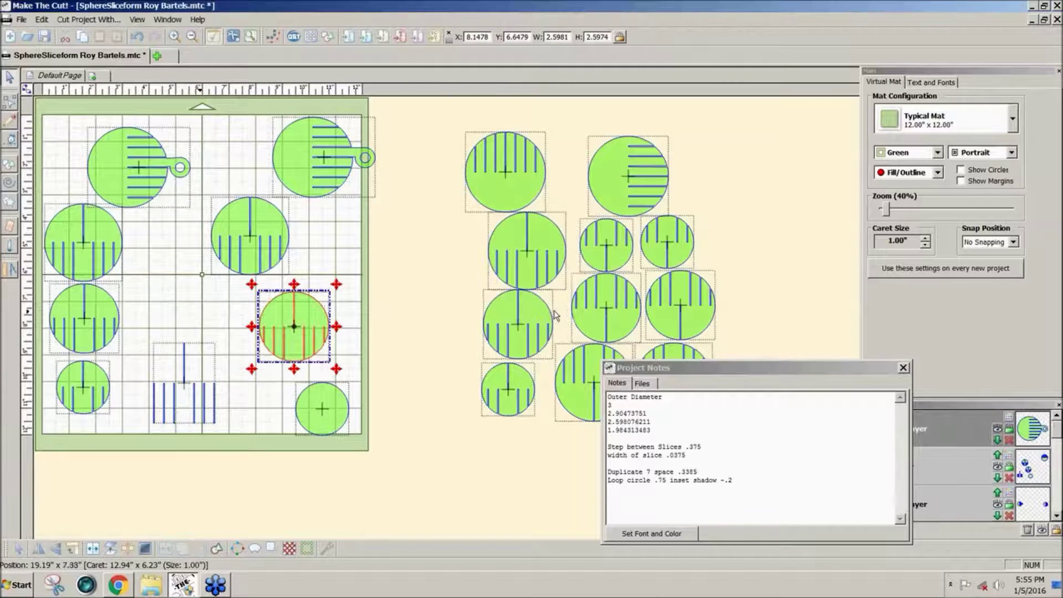
# - Centre the smallest circle over the bottom group of slice lines
pyautogui.click(195, 419)
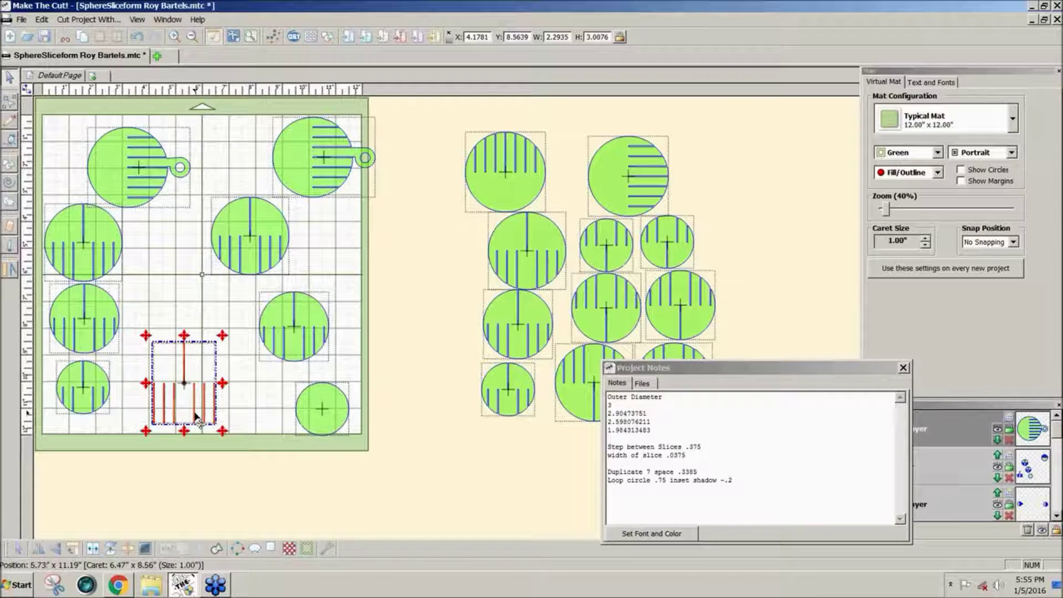
pyautogui.keyDown('shift'); pyautogui.click(310, 420); pyautogui.keyUp('shift')
pyautogui.hotkey('ctrl', 'shift', 'c')
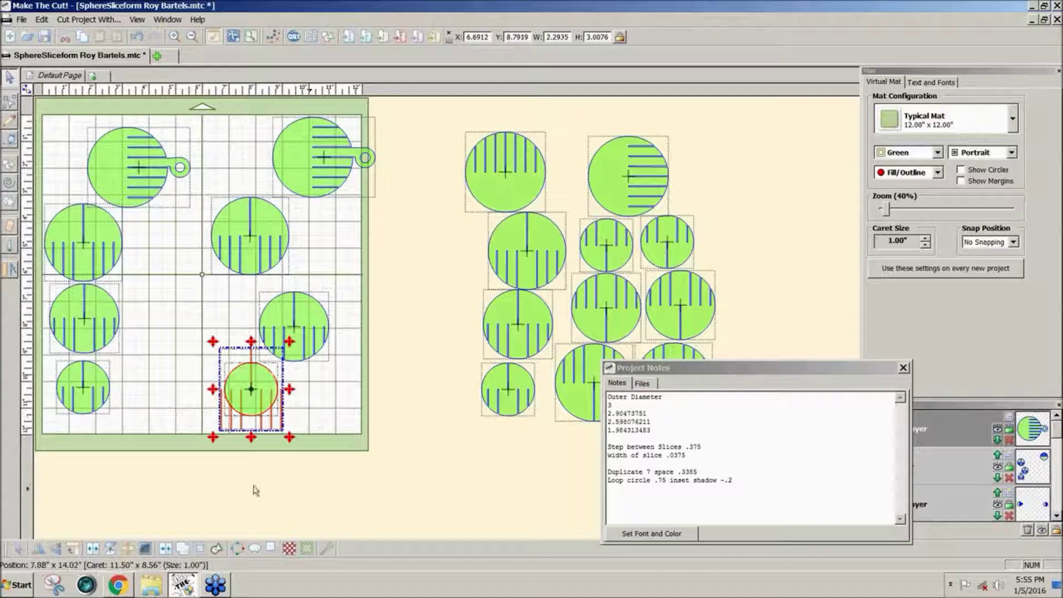
# - Cut the slice lines out of the small circle and shift the slotted circles left on the mat
pyautogui.click(199, 549)
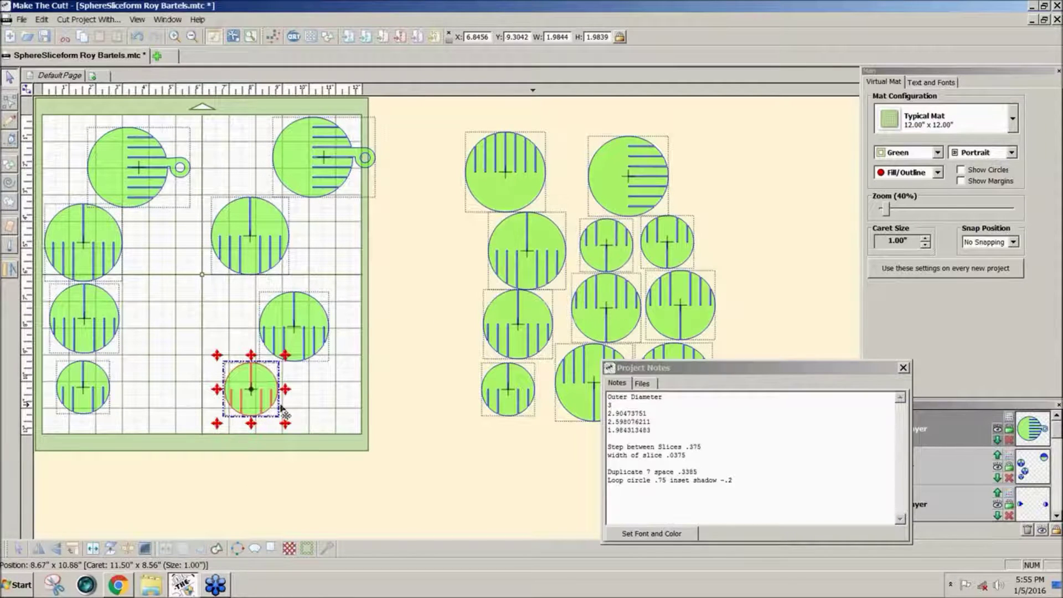
pyautogui.moveTo(258, 401); pyautogui.dragTo(169, 402)
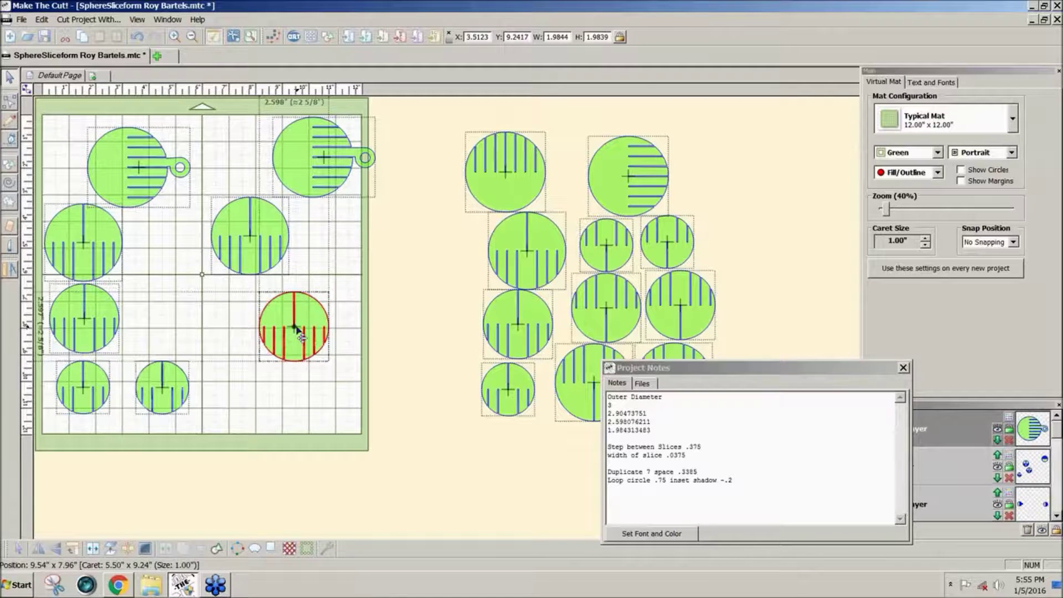
pyautogui.moveTo(296, 329); pyautogui.dragTo(179, 323)
pyautogui.moveTo(272, 240); pyautogui.dragTo(203, 250)
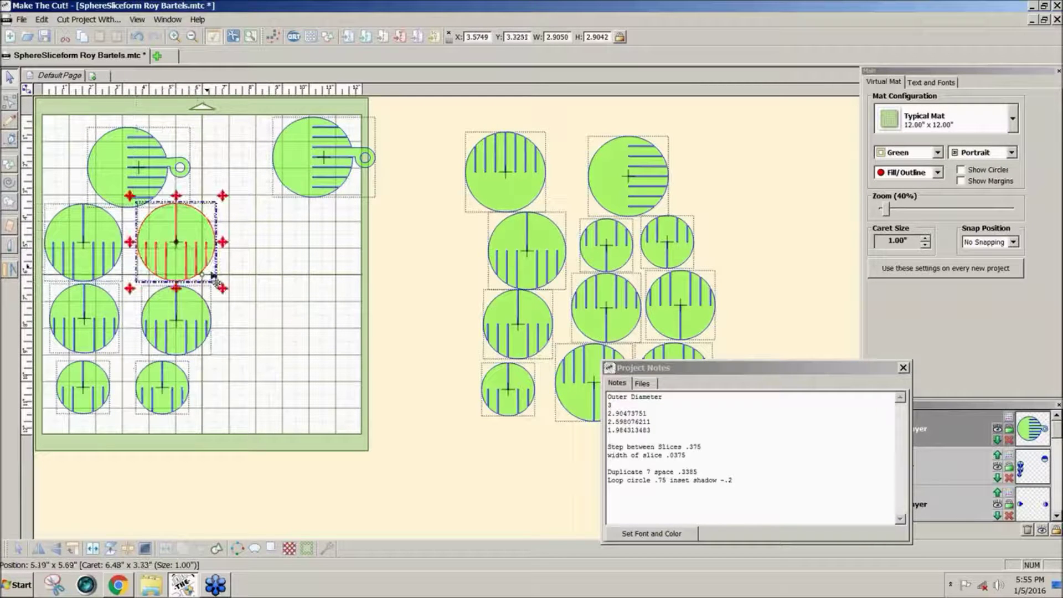
pyautogui.click(171, 386)
# - Place the two looped ornaments side by side and arrange the slotted circles in columns
pyautogui.click(172, 387)
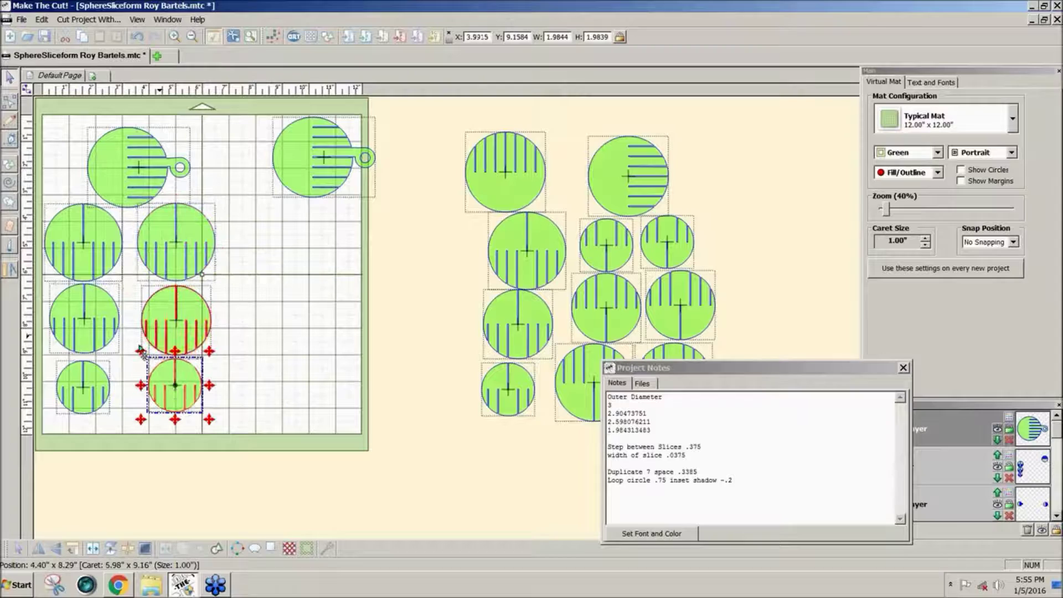
pyautogui.click(320, 175)
pyautogui.moveTo(320, 175); pyautogui.dragTo(263, 176)
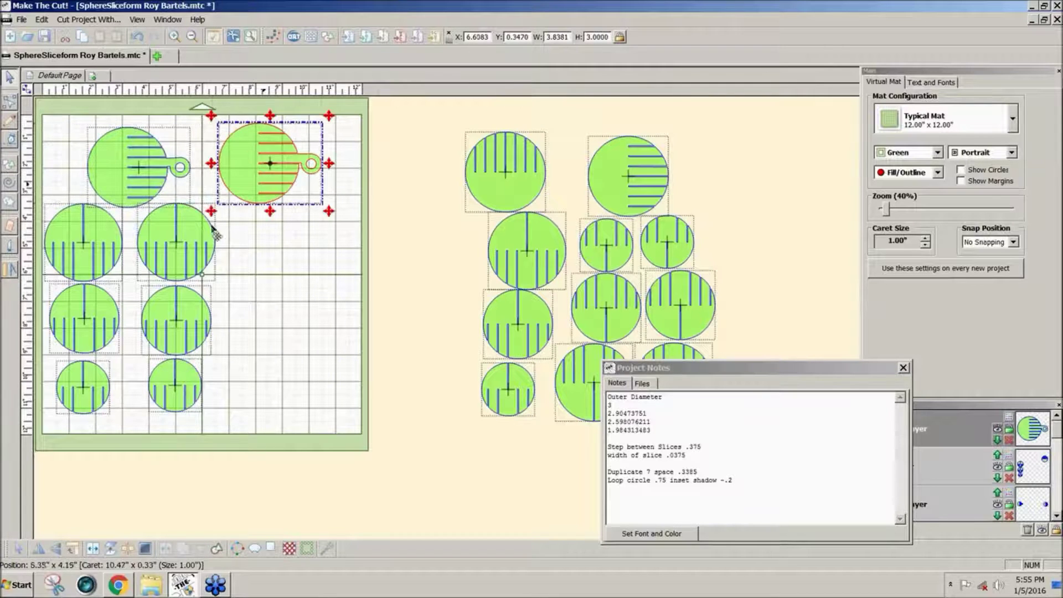
pyautogui.moveTo(195, 237)
pyautogui.mouseDown()
pyautogui.moveTo(90, 237)
pyautogui.moveTo(208, 239)
pyautogui.mouseUp()
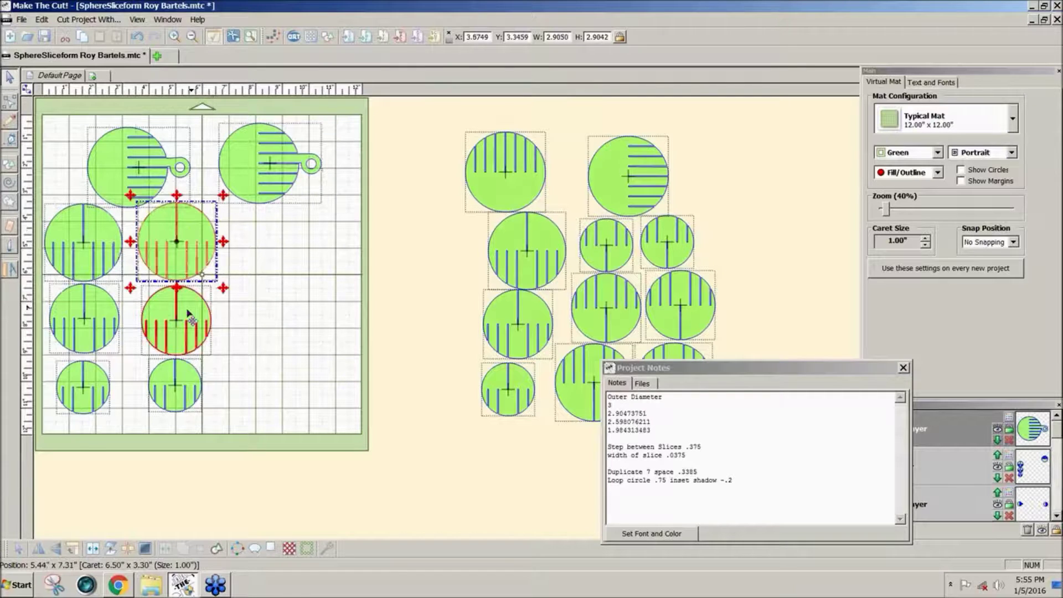
pyautogui.moveTo(188, 314)
pyautogui.mouseDown()
pyautogui.moveTo(90, 314)
pyautogui.moveTo(201, 310)
pyautogui.mouseUp()
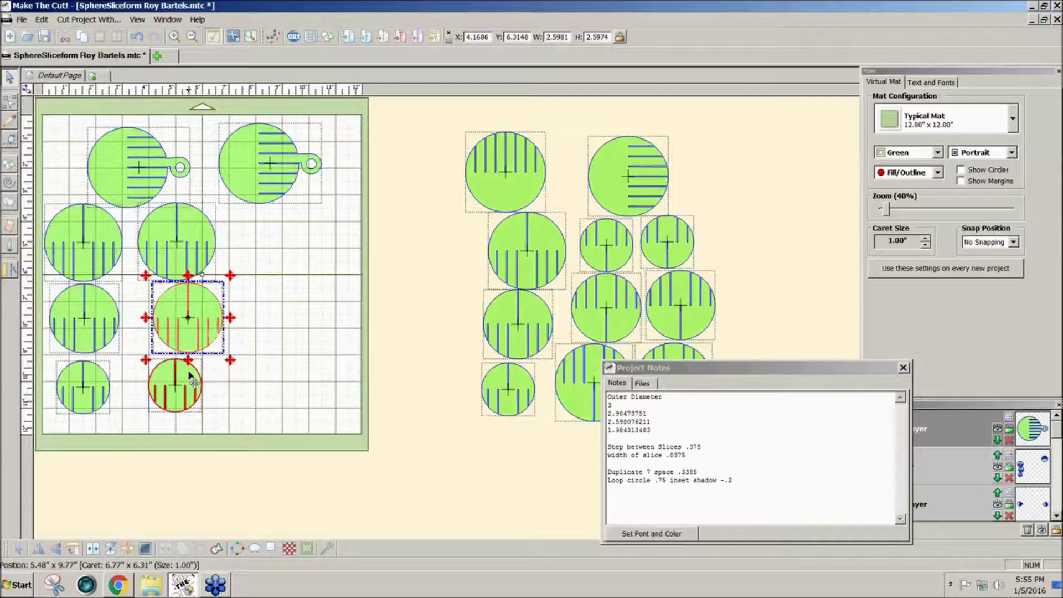
pyautogui.moveTo(190, 374); pyautogui.dragTo(92, 376)
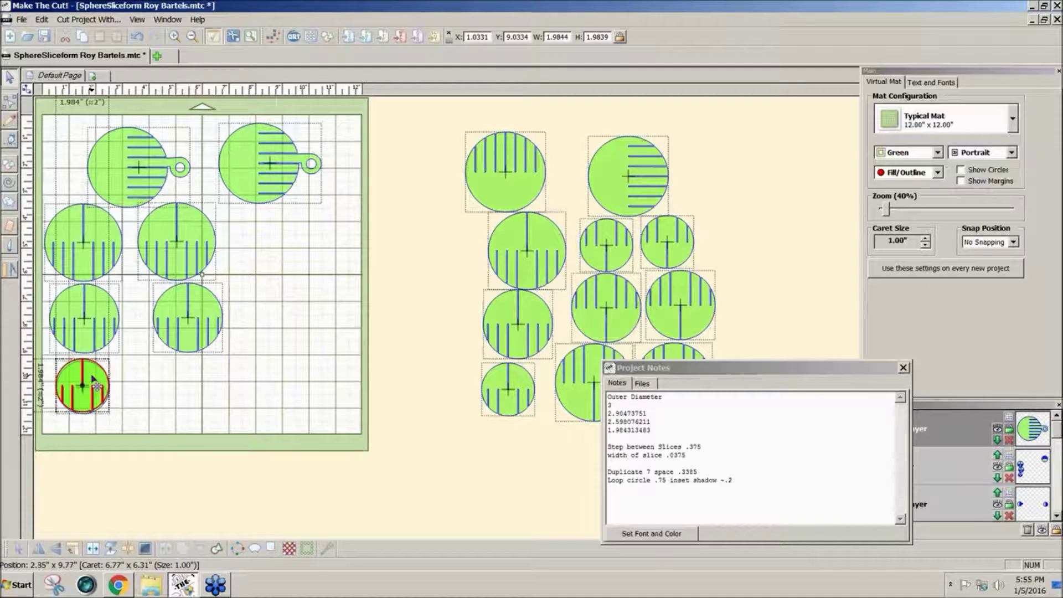
pyautogui.moveTo(93, 378); pyautogui.dragTo(97, 384)
pyautogui.click(166, 310)
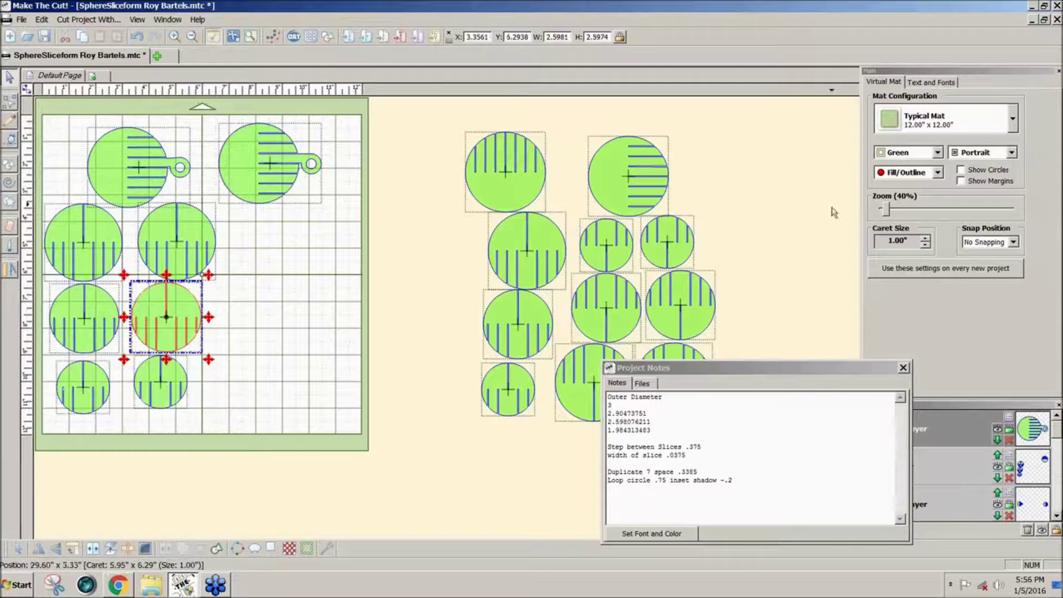
pyautogui.moveTo(885, 210); pyautogui.dragTo(889, 214)
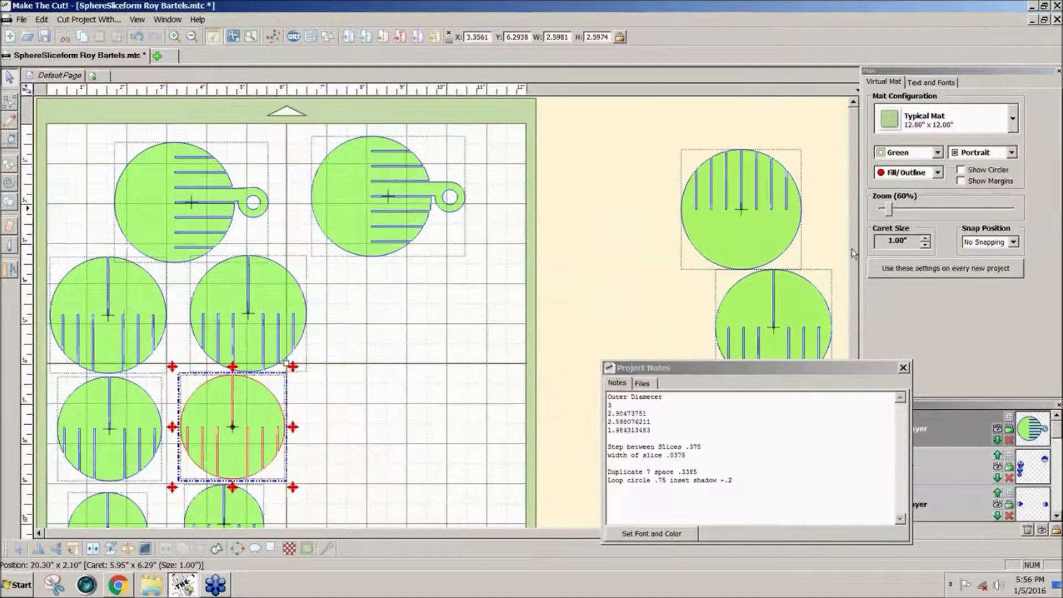
pyautogui.scroll(-1, 852, 248)
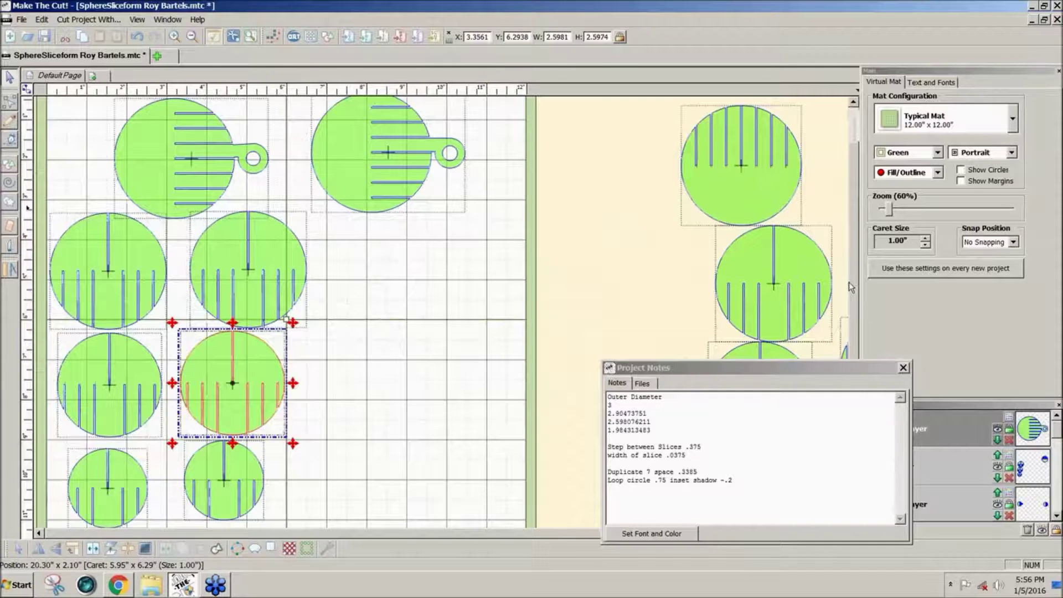
pyautogui.scroll(-1, 851, 287)
pyautogui.hotkey('ctrl', 'b')
# - Add a 1 x 1 inch Square from Basic Shapes ('sq') and move it to the mat's centre
pyautogui.write('sq')
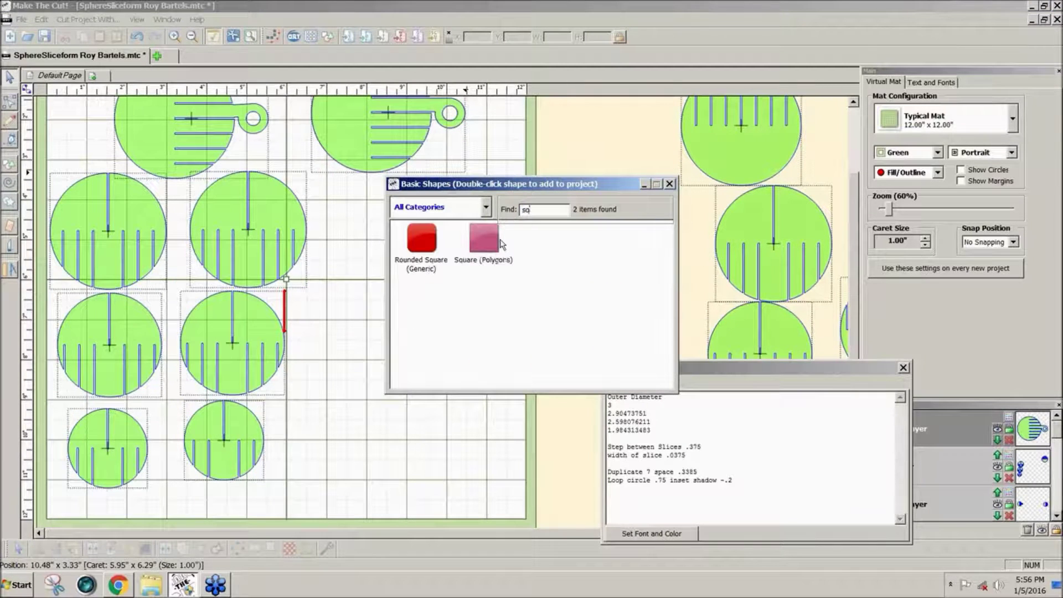
pyautogui.click(488, 253)
pyautogui.doubleClick(488, 253)
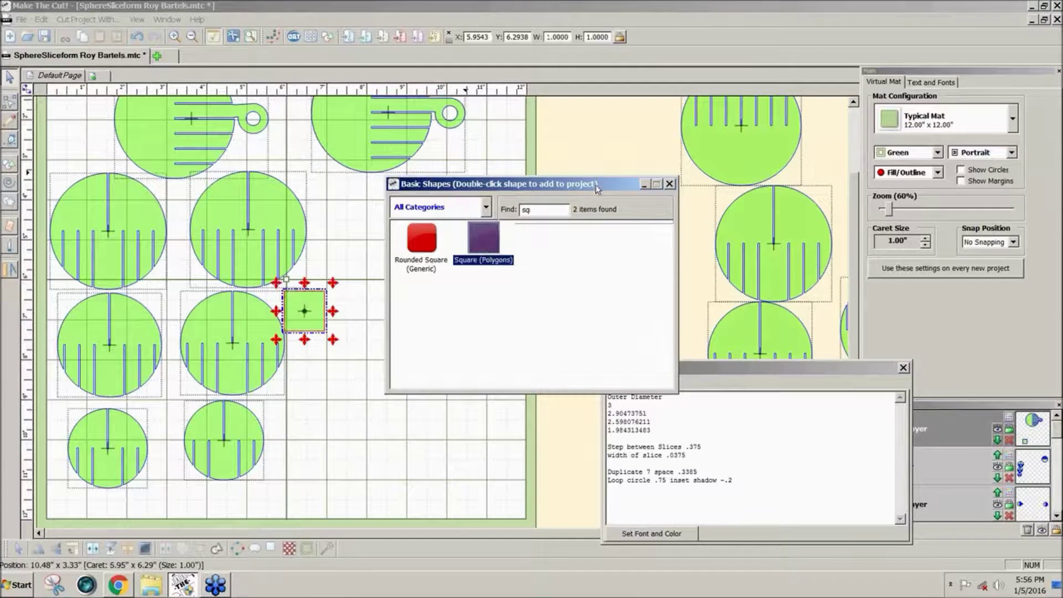
pyautogui.moveTo(598, 189); pyautogui.dragTo(667, 193)
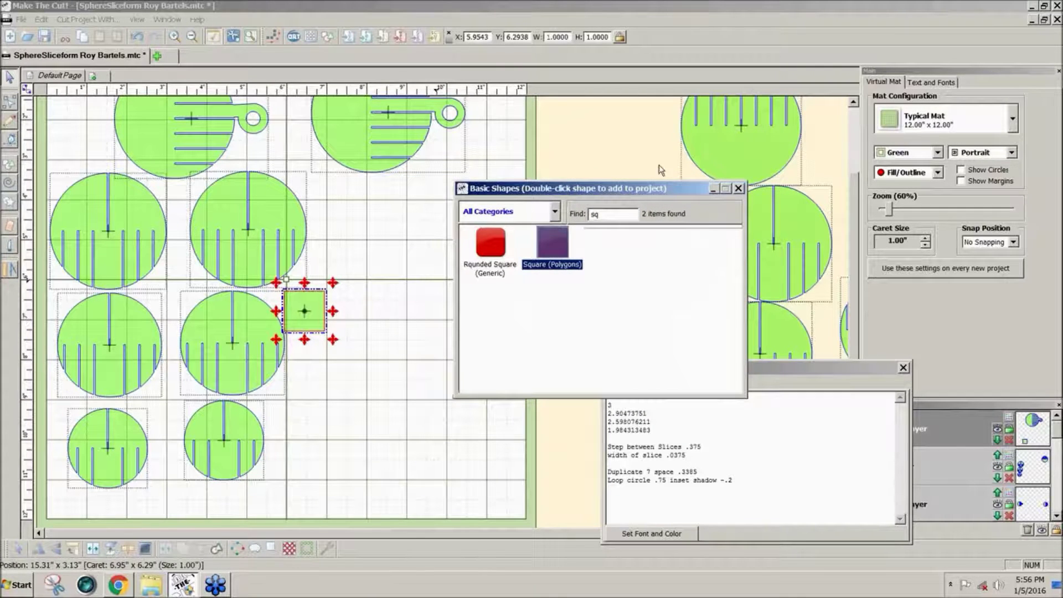
pyautogui.click(739, 188)
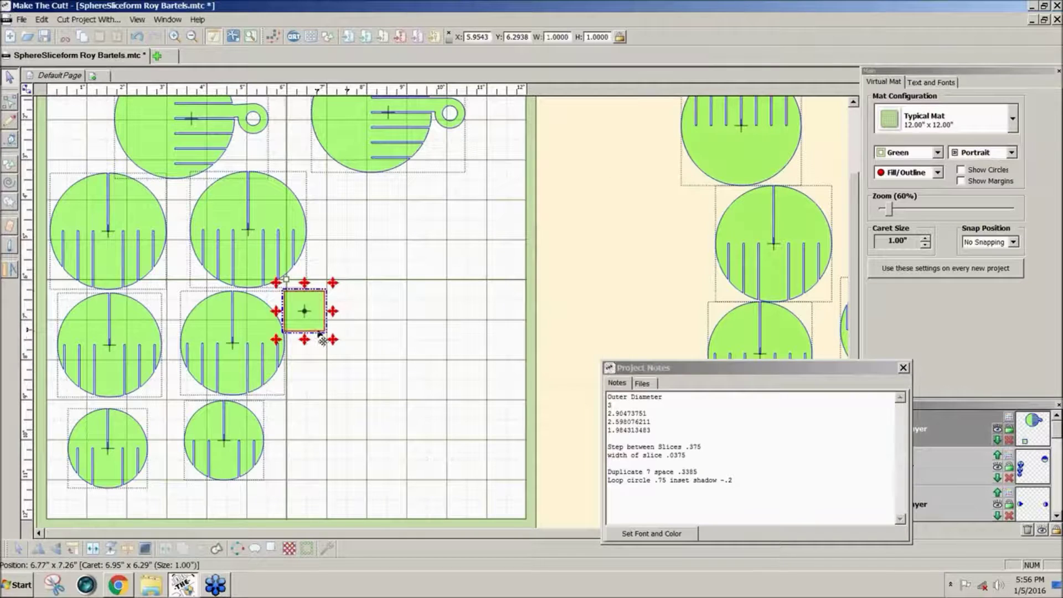
pyautogui.moveTo(321, 327); pyautogui.dragTo(410, 315)
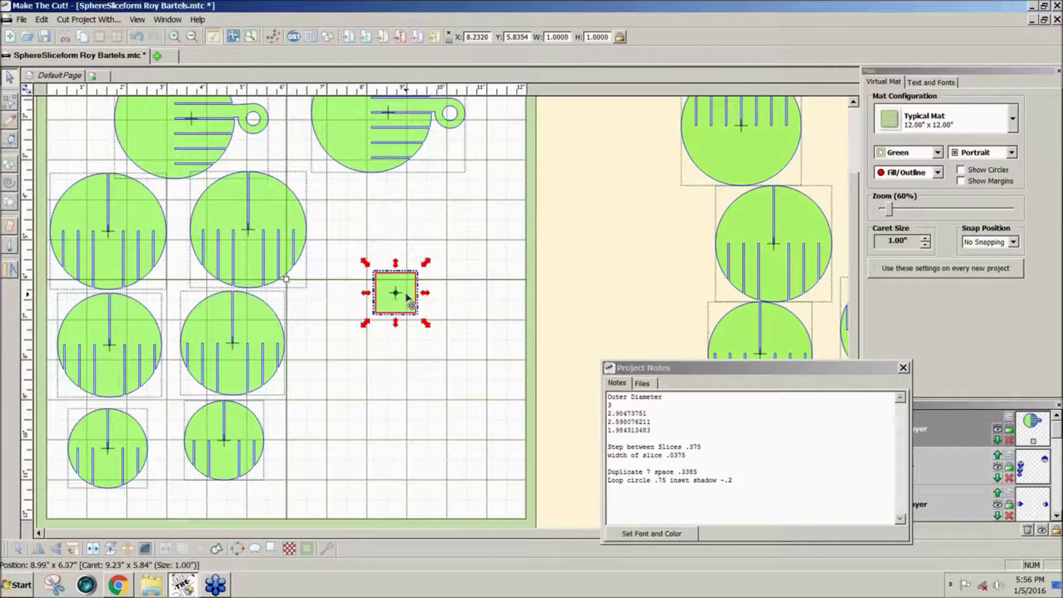
# - Cycle the square's handles through rotate and skew modes back to resize mode
pyautogui.click(408, 298)
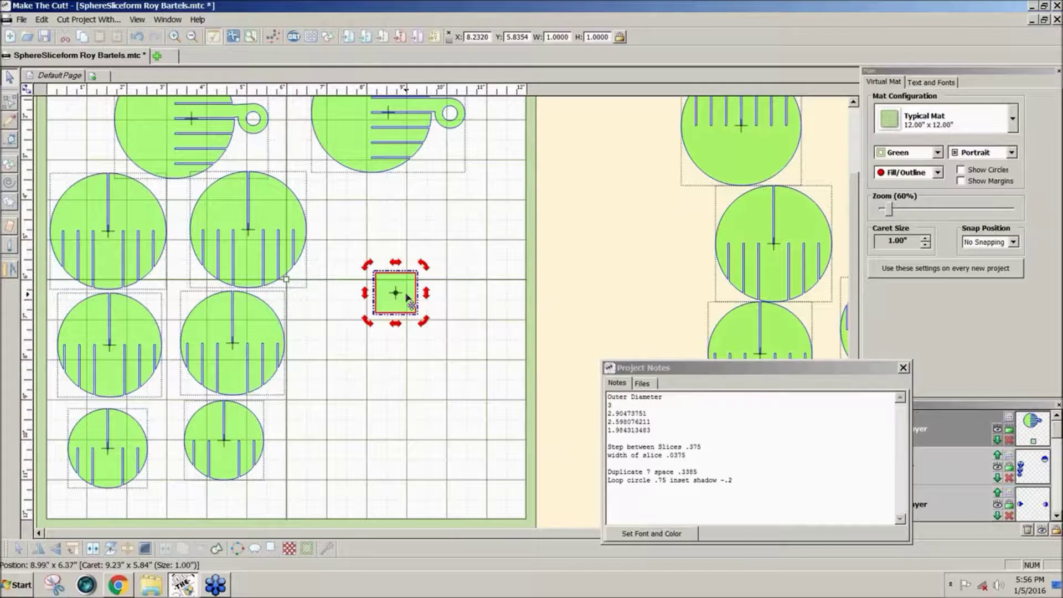
pyautogui.click(408, 297)
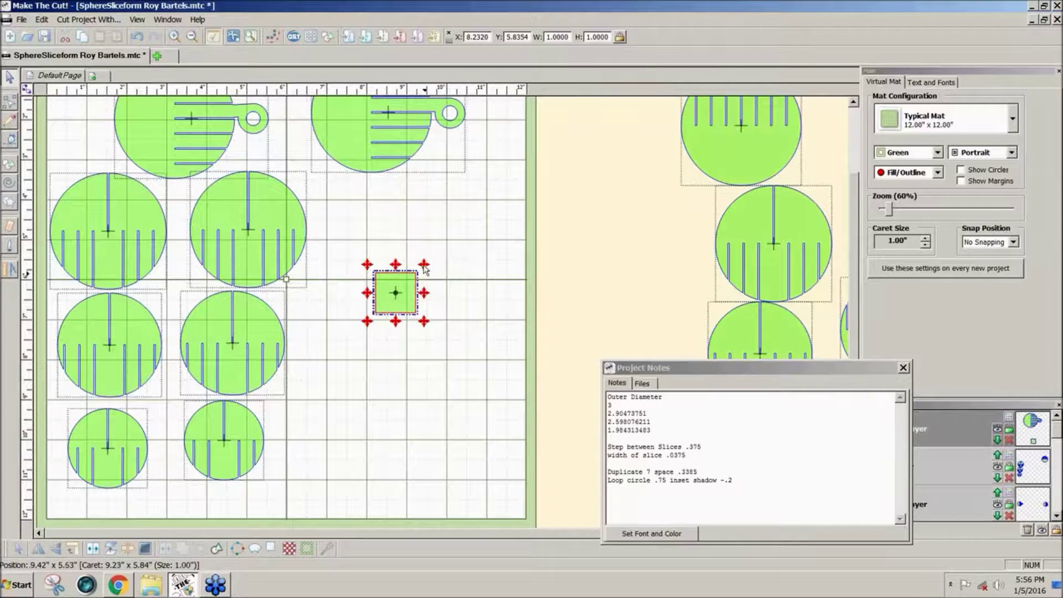
pyautogui.click(409, 296)
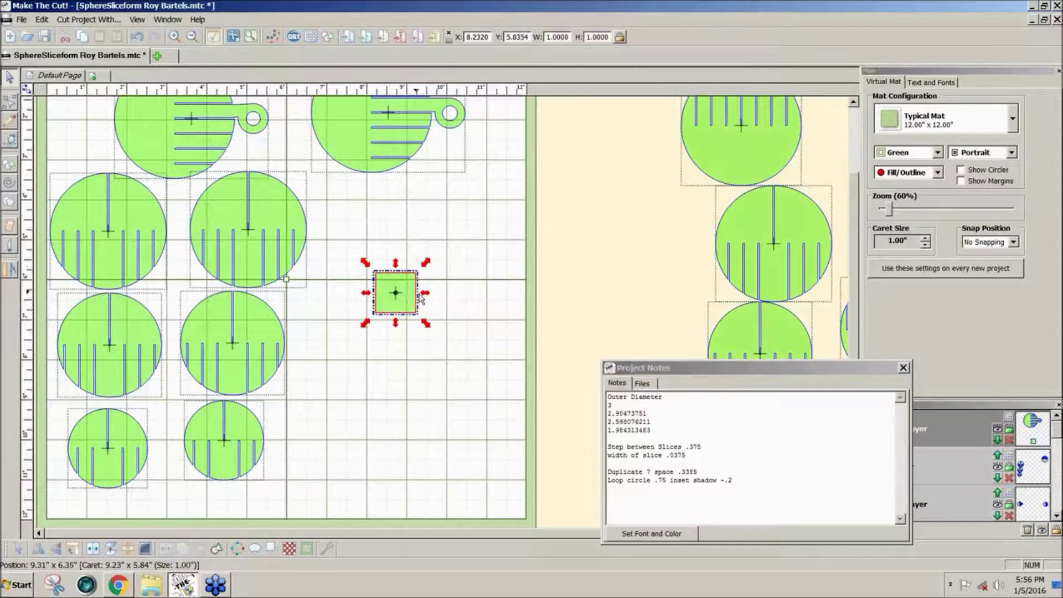
# - Narrow the square to 0.4167 x 1 inch and skew it into a slanted sliver
pyautogui.moveTo(426, 293); pyautogui.dragTo(397, 299)
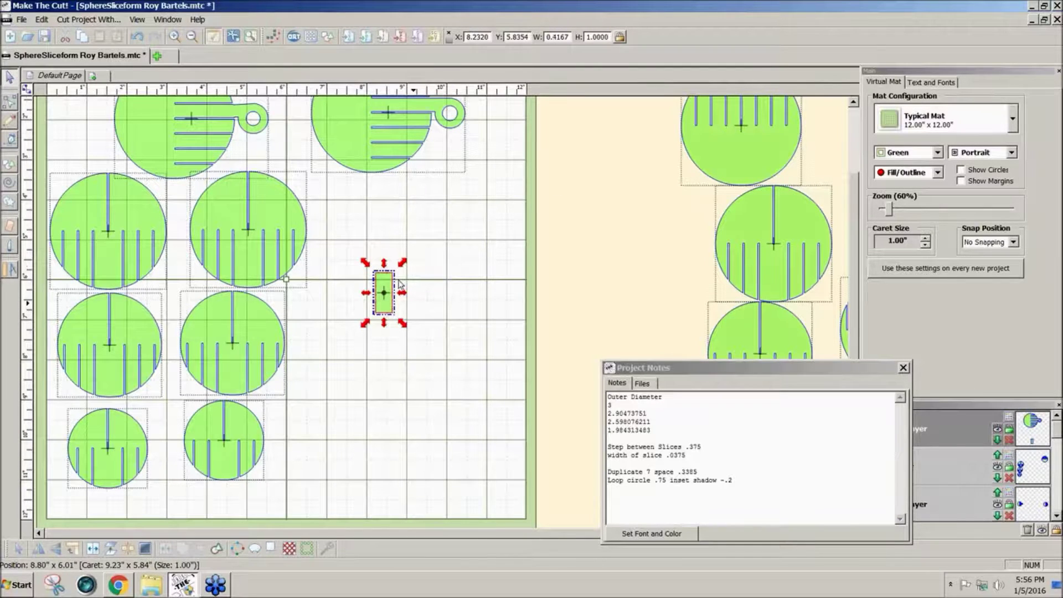
pyautogui.click(383, 294)
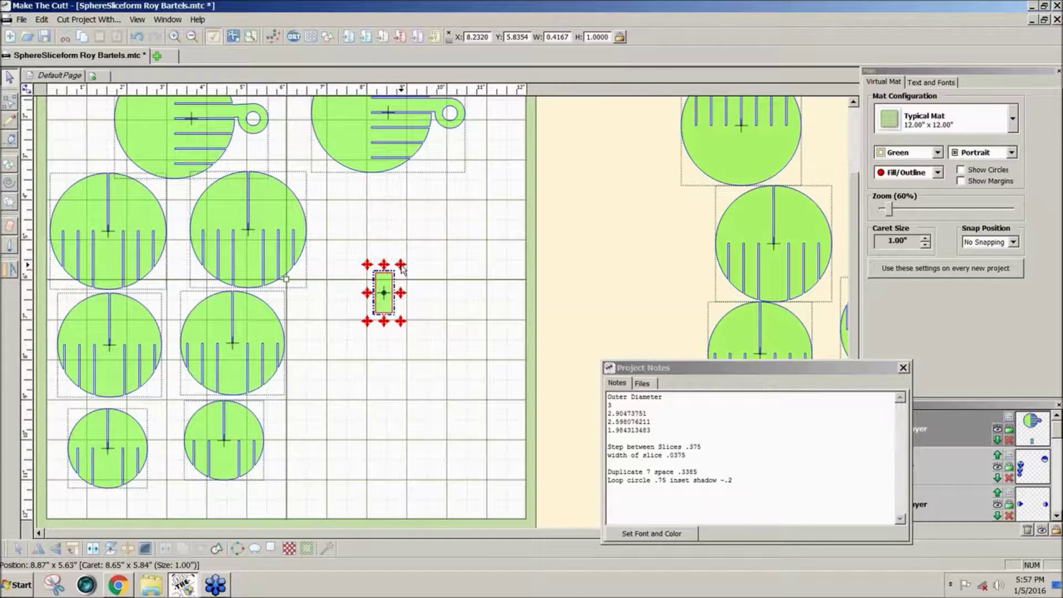
pyautogui.moveTo(403, 269); pyautogui.dragTo(404, 285)
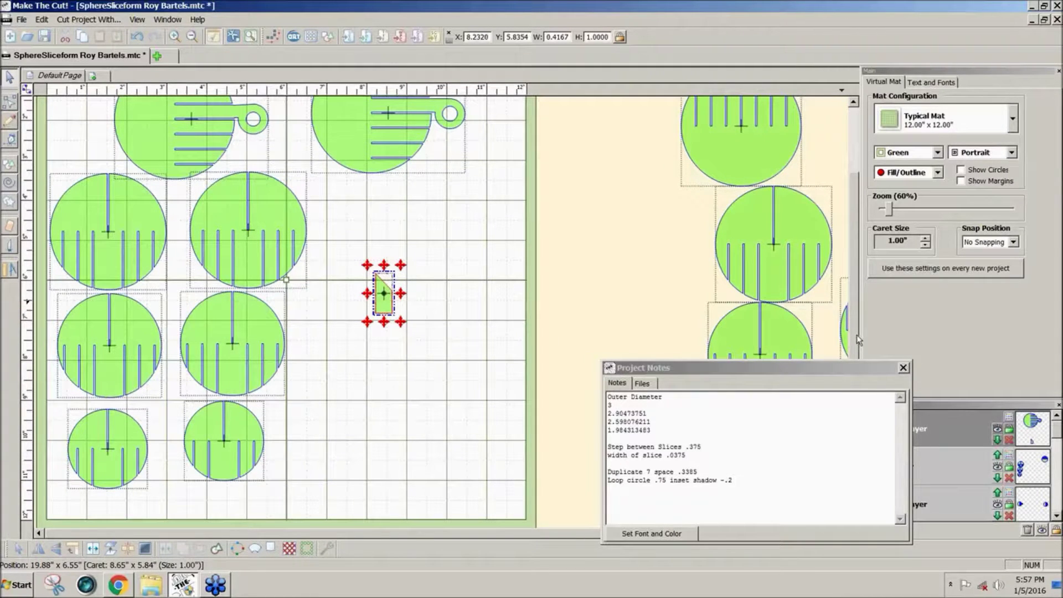
pyautogui.scroll(1, 856, 334)
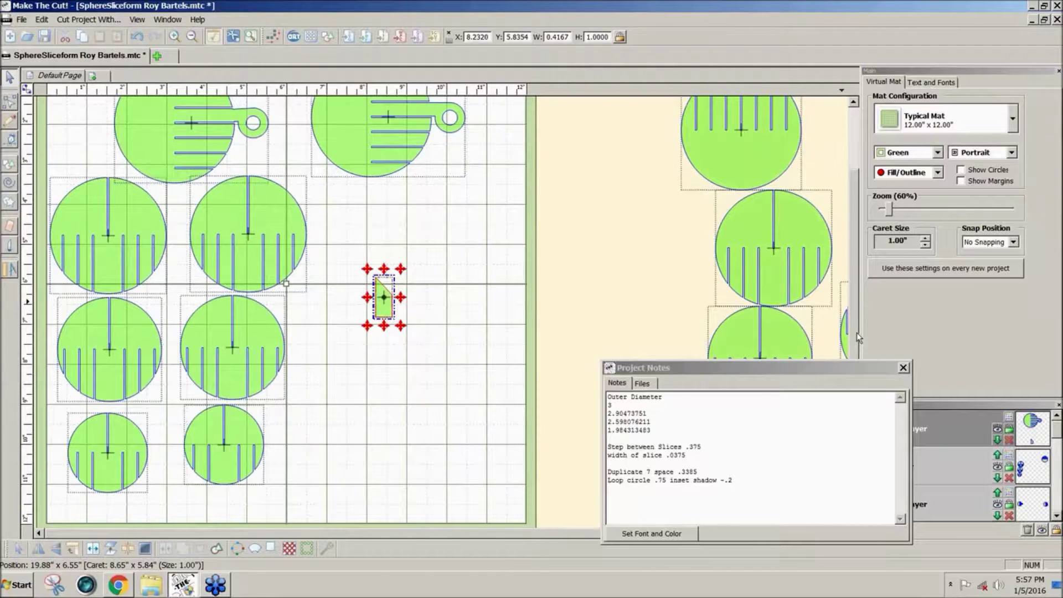
pyautogui.moveTo(856, 333); pyautogui.dragTo(860, 272)
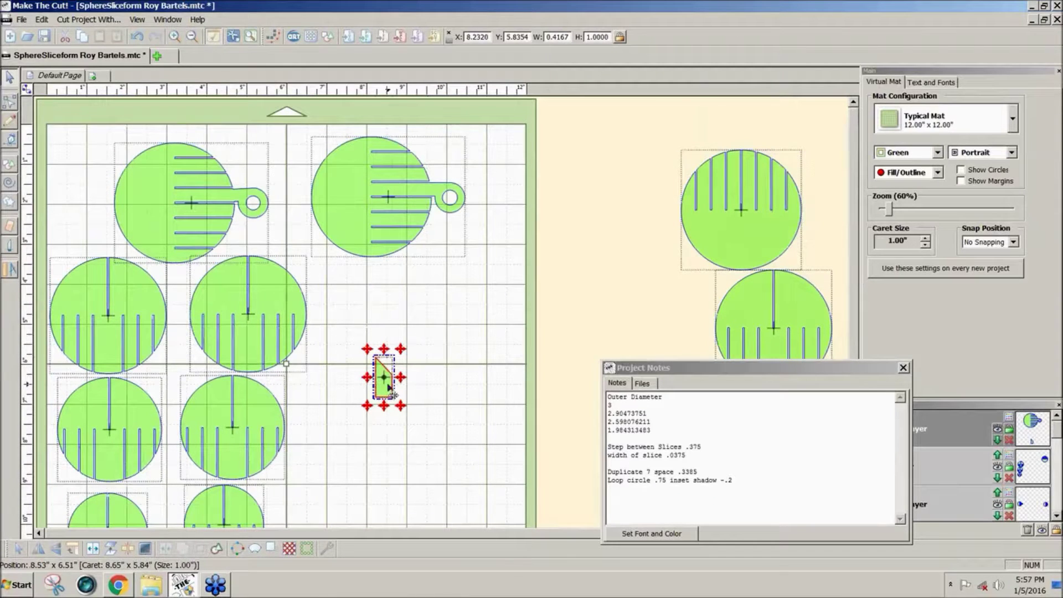
# - Undo back to replace the keyhole hanger piece with a plain slotted circle
pyautogui.hotkey('ctrl', 'z')
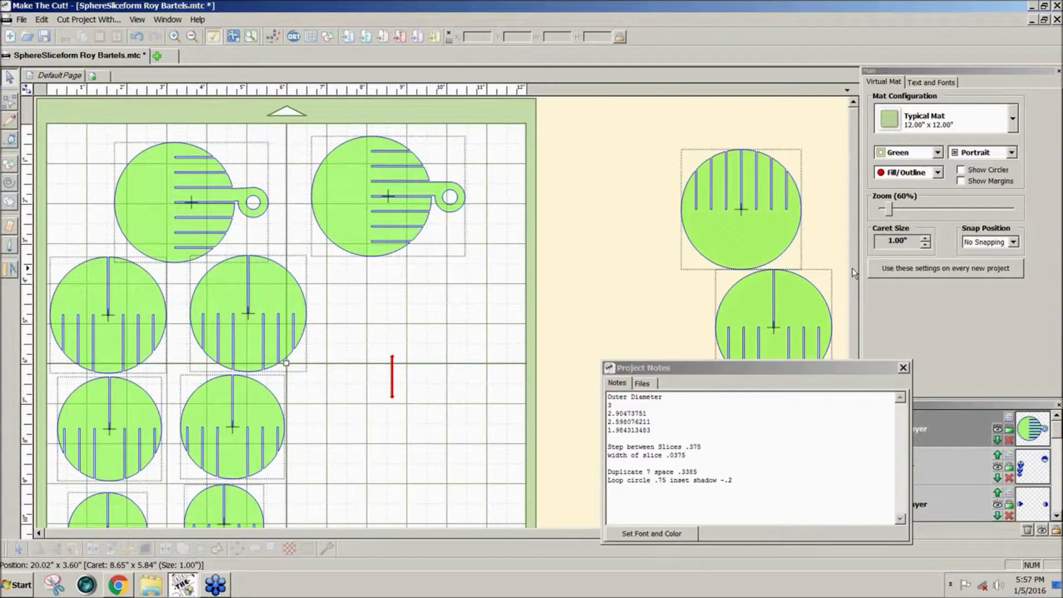
pyautogui.moveTo(852, 268); pyautogui.dragTo(853, 327)
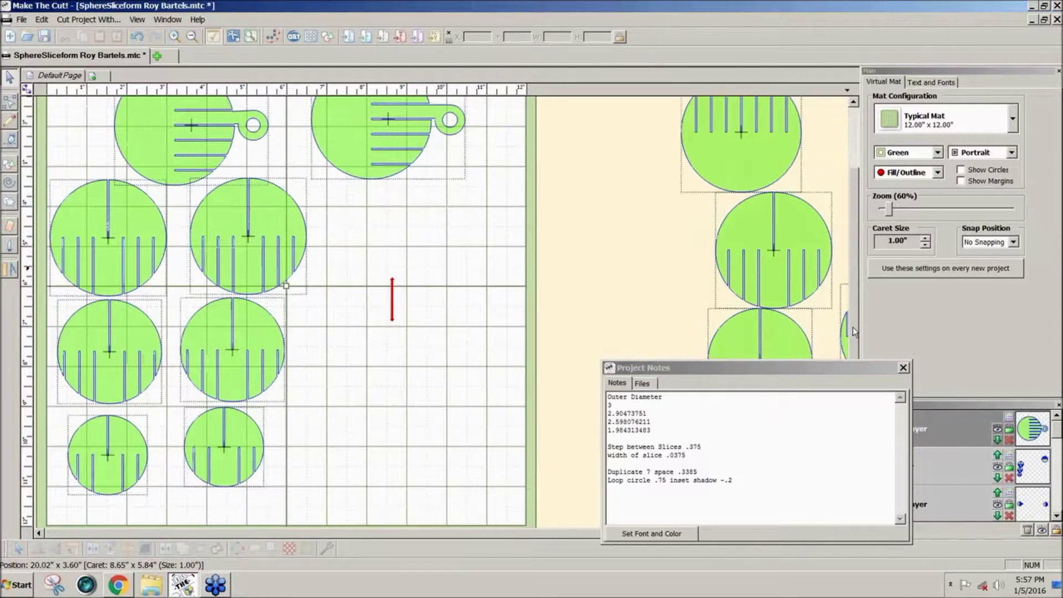
pyautogui.scroll(1, 363, 222)
pyautogui.hotkey('ctrl', 'z')
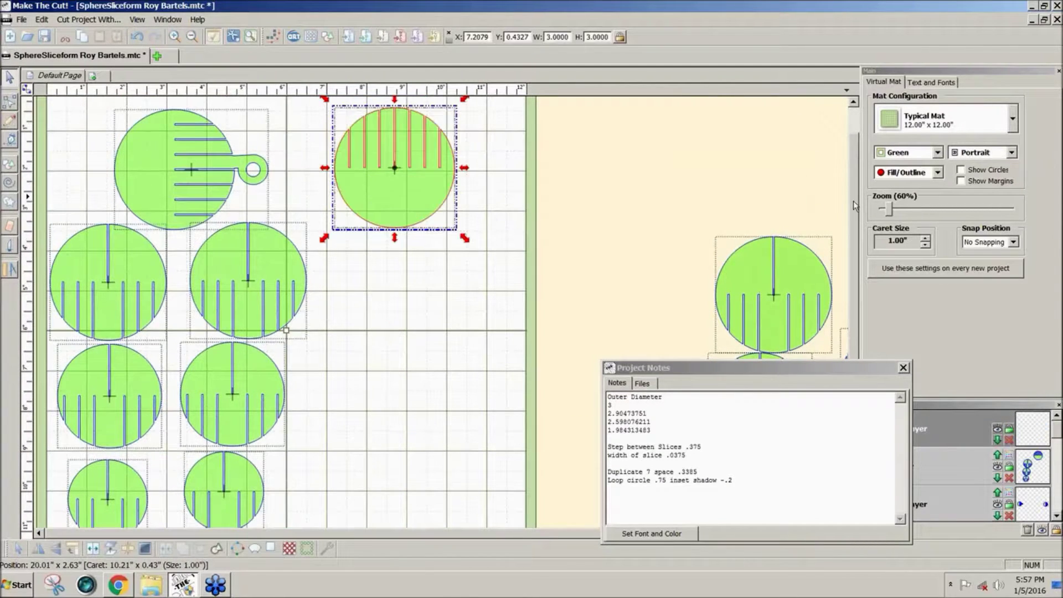
pyautogui.moveTo(853, 201); pyautogui.dragTo(856, 258)
# - Duplicate the slotted circle group, flip it vertically, and place it on the mat's right side
pyautogui.moveTo(379, 464); pyautogui.dragTo(5, 143)
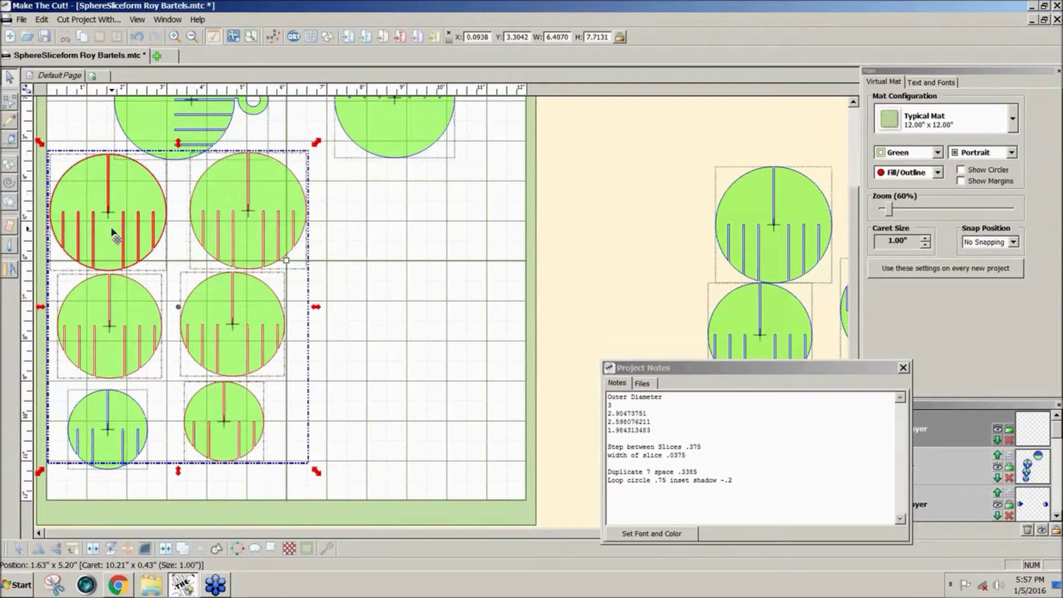
pyautogui.moveTo(112, 229); pyautogui.dragTo(387, 246)
pyautogui.click(58, 548)
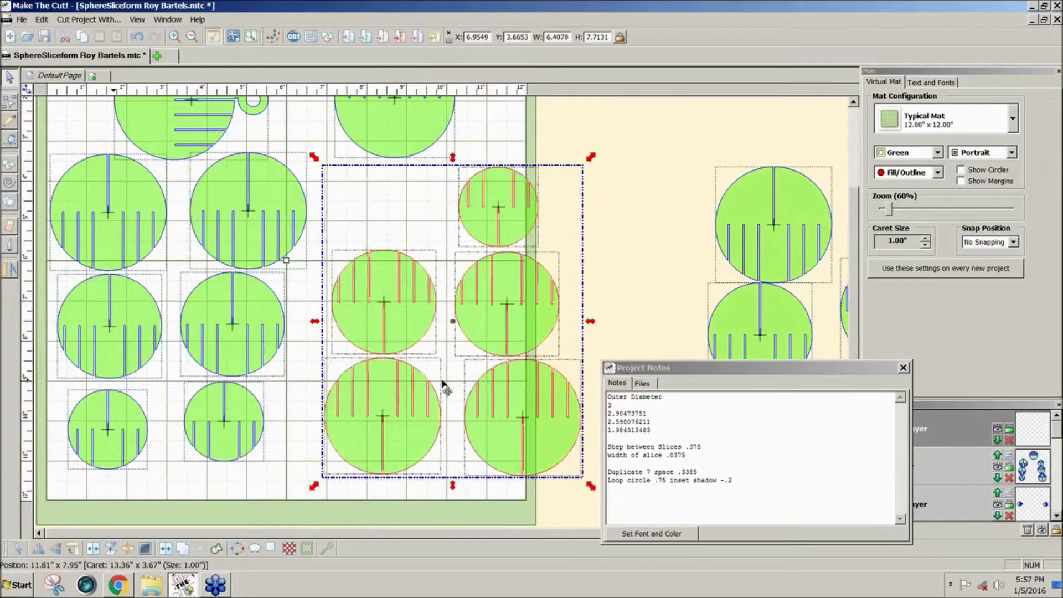
pyautogui.moveTo(444, 388); pyautogui.dragTo(504, 314)
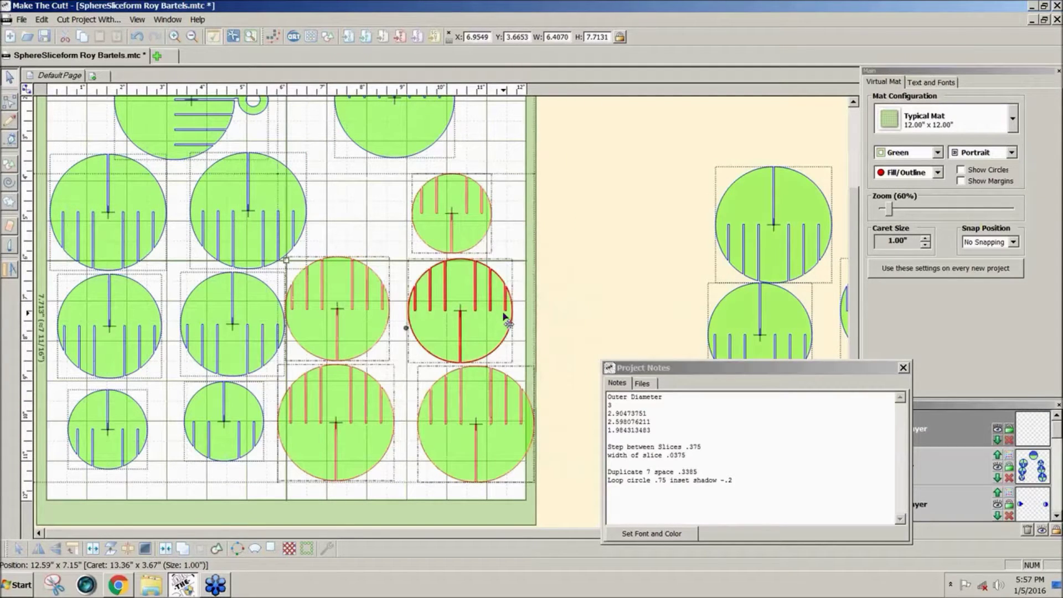
pyautogui.moveTo(505, 317)
pyautogui.mouseDown()
pyautogui.moveTo(516, 306)
pyautogui.moveTo(506, 300)
pyautogui.mouseUp()
pyautogui.moveTo(577, 499); pyautogui.dragTo(4, 141)
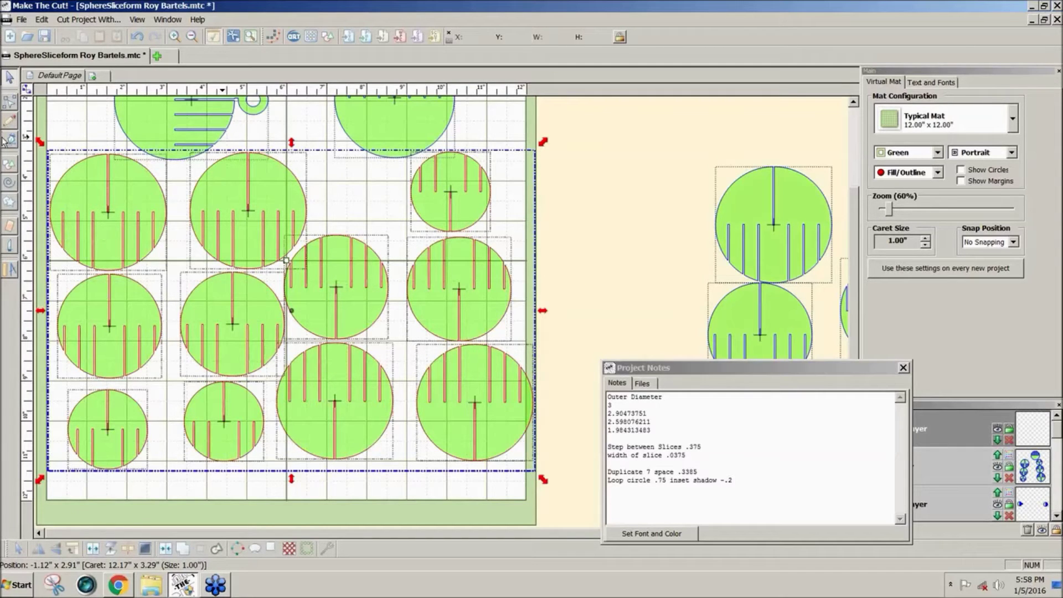
pyautogui.click(276, 249)
# - Drag the large, medium and small slotted circles into tight rows, moving a 3-inch circle near the top
pyautogui.moveTo(276, 249); pyautogui.dragTo(249, 247)
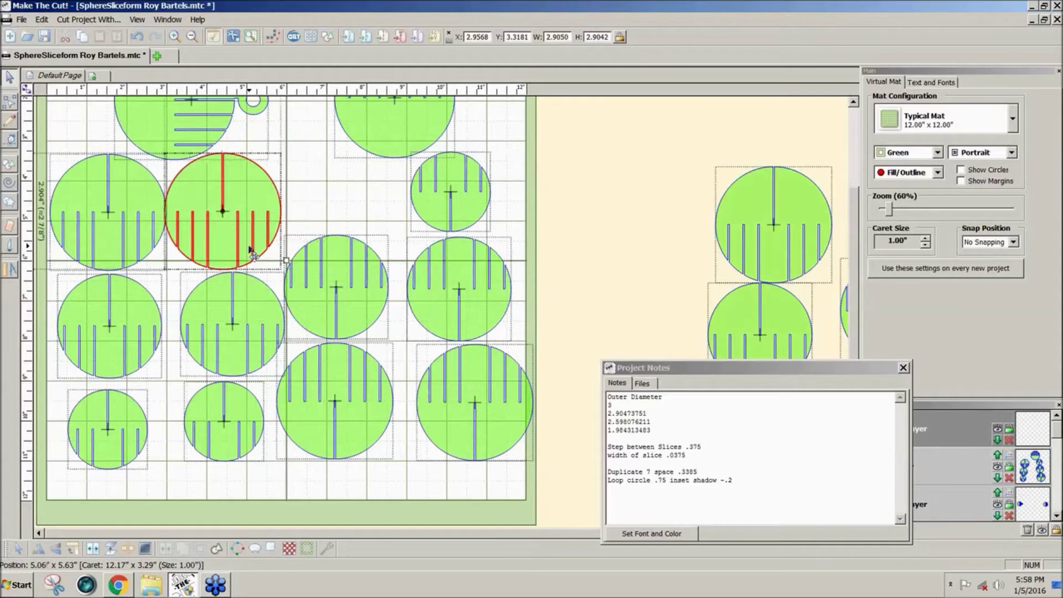
pyautogui.moveTo(258, 328); pyautogui.dragTo(245, 327)
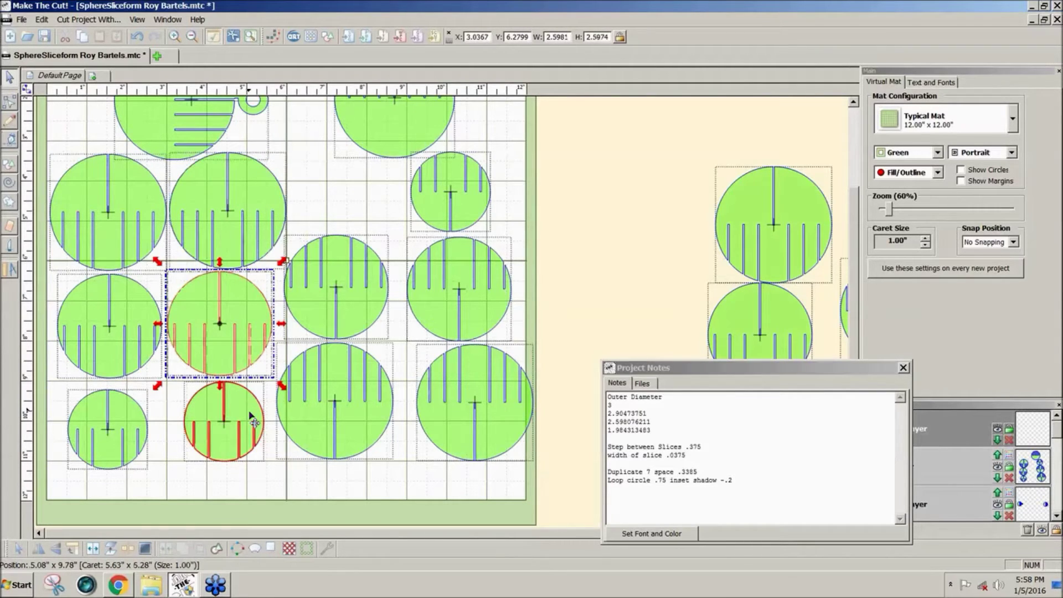
pyautogui.moveTo(250, 416); pyautogui.dragTo(219, 419)
pyautogui.moveTo(340, 388); pyautogui.dragTo(306, 408)
pyautogui.moveTo(337, 344); pyautogui.dragTo(312, 394)
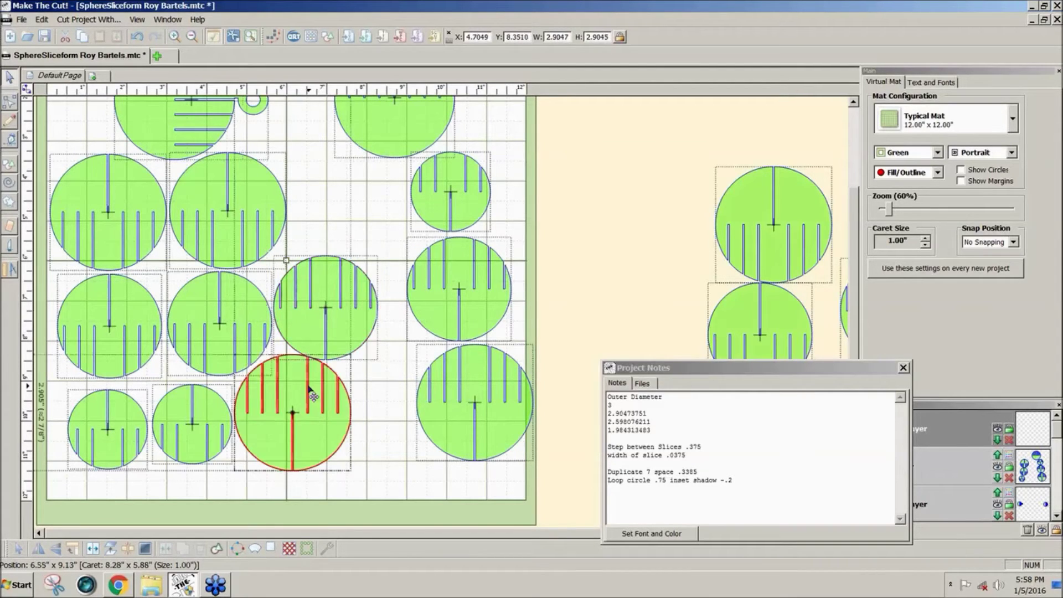
pyautogui.click(450, 394)
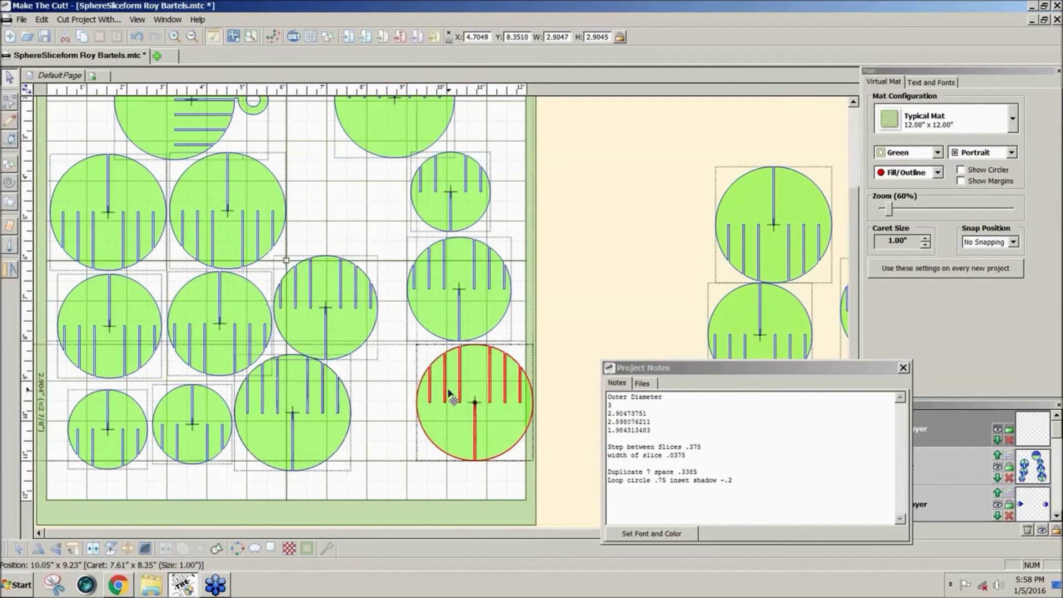
pyautogui.moveTo(449, 392); pyautogui.dragTo(397, 405)
pyautogui.moveTo(460, 247); pyautogui.dragTo(433, 260)
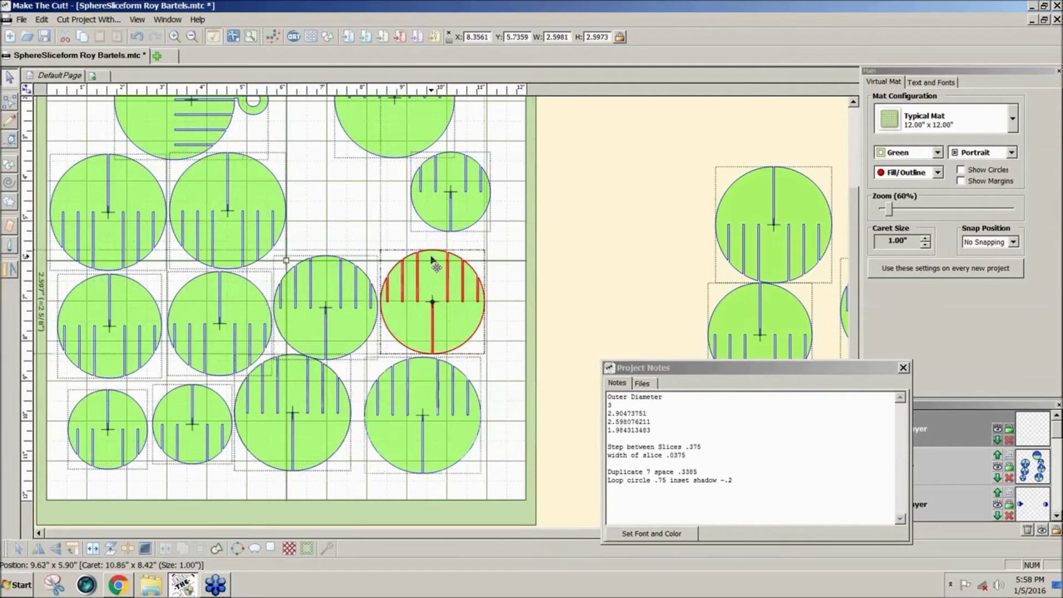
pyautogui.moveTo(399, 131); pyautogui.dragTo(356, 192)
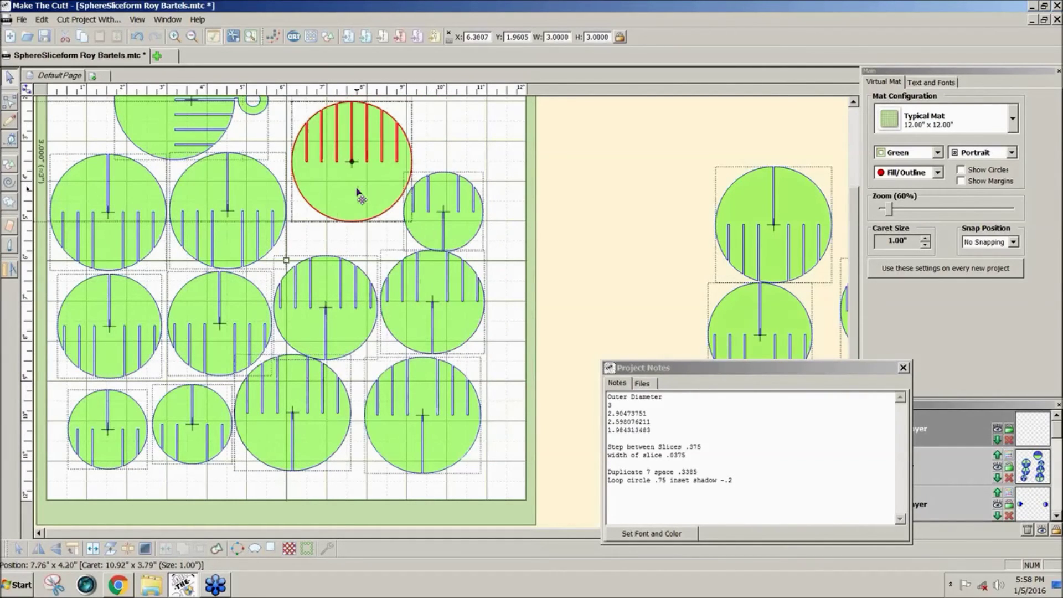
pyautogui.moveTo(444, 219); pyautogui.dragTo(448, 213)
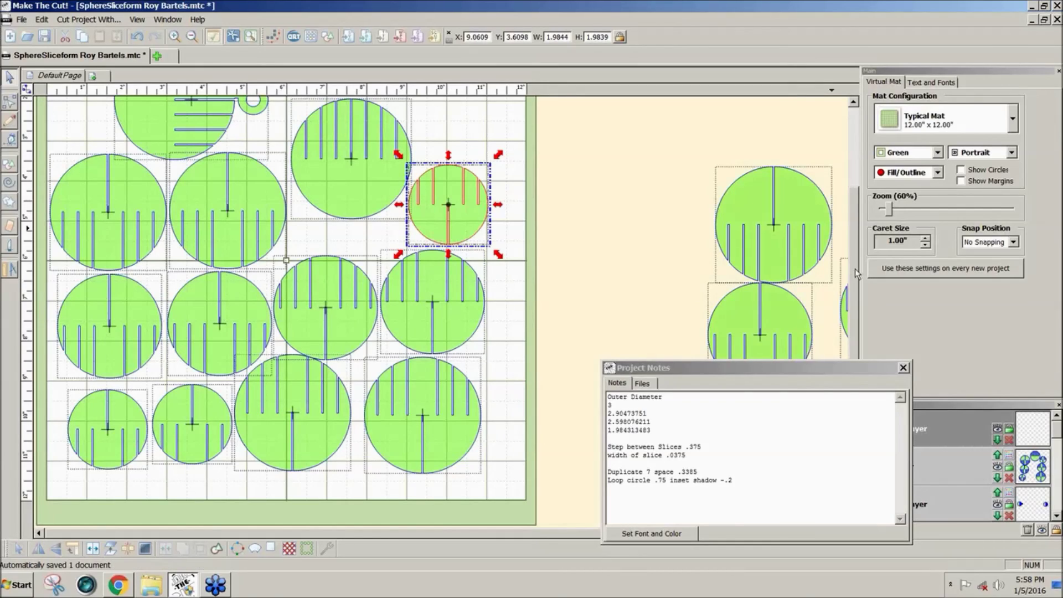